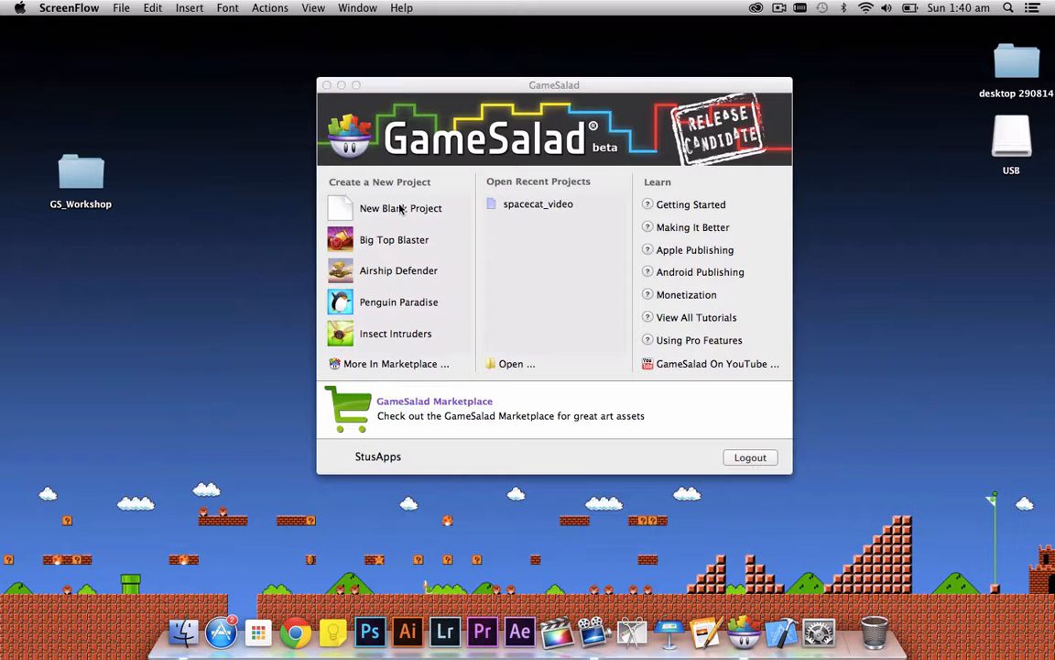
# Create a new blank project and set its platform to iPad Portrait, accepting the target resolution change.
pyautogui.click(411, 211)
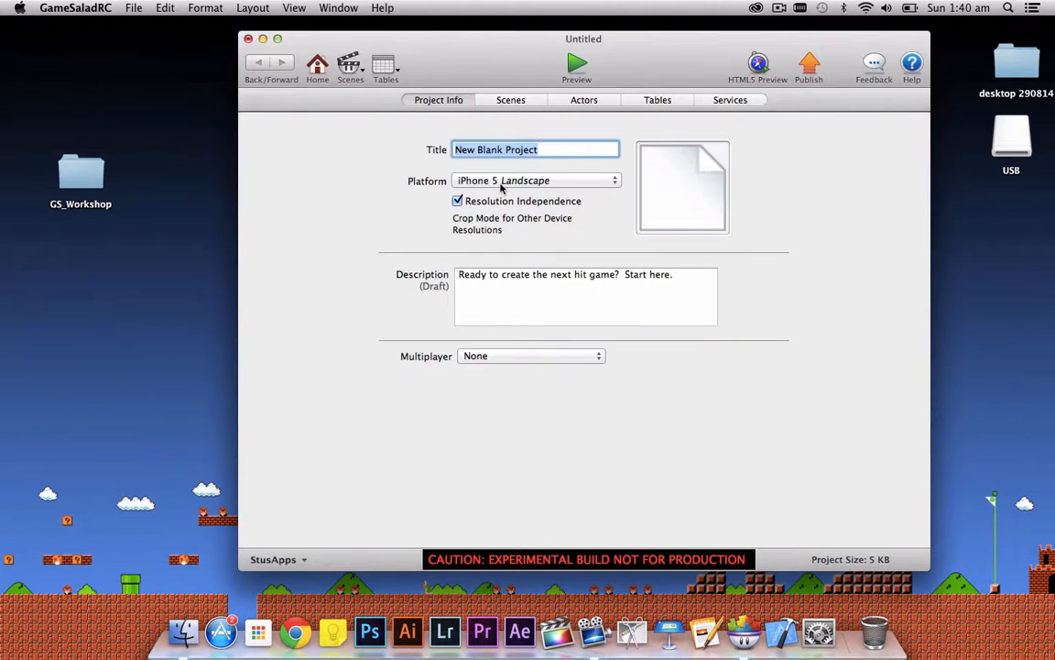
pyautogui.click(505, 183)
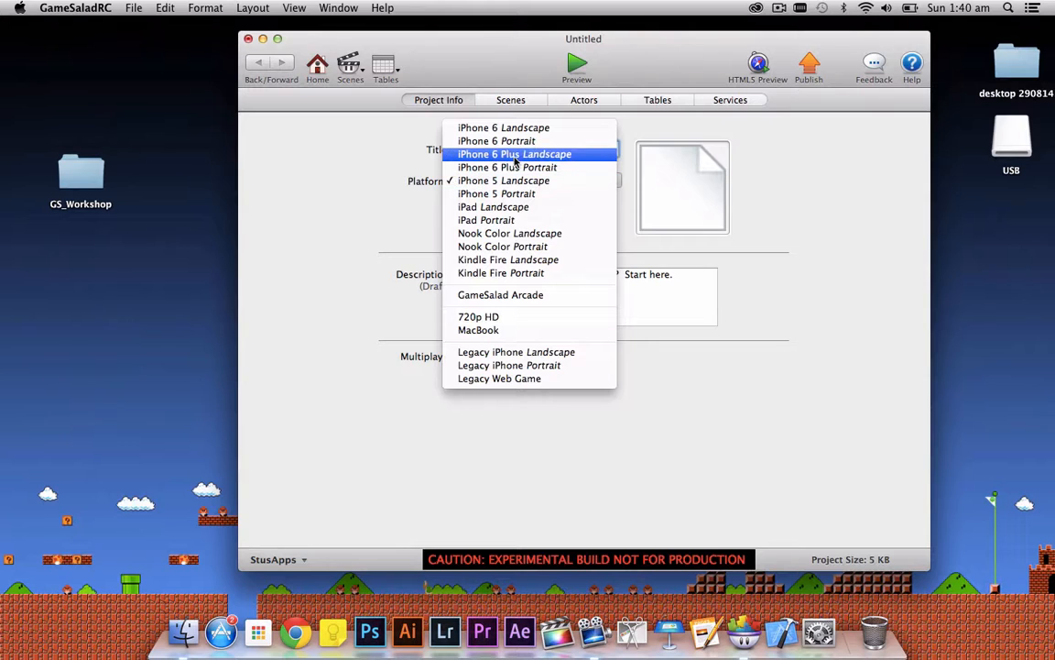
pyautogui.click(510, 220)
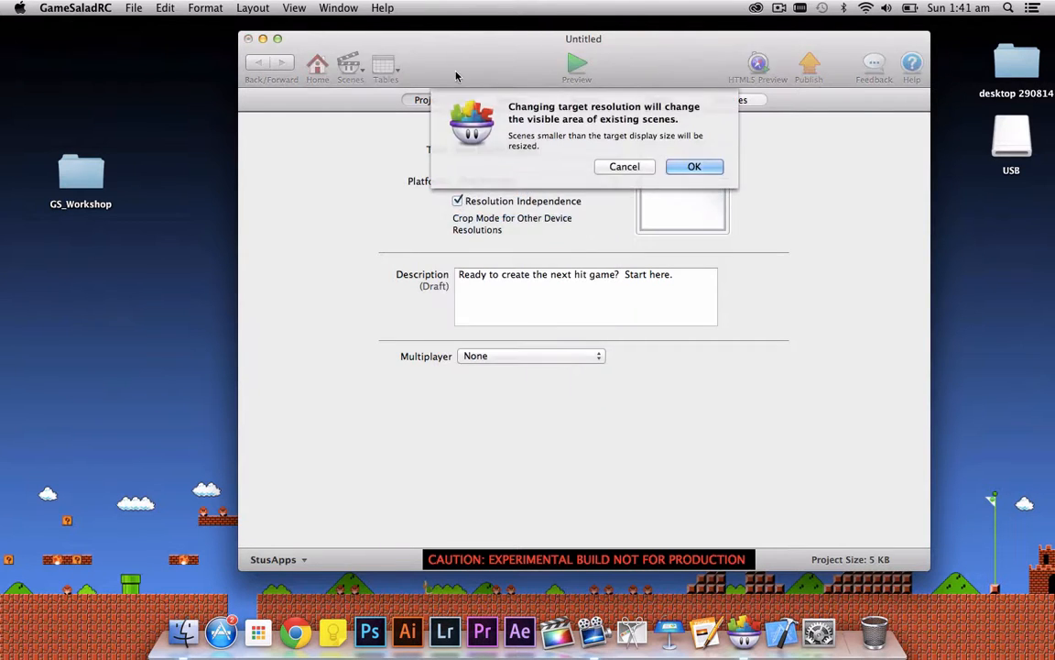
pyautogui.click(712, 172)
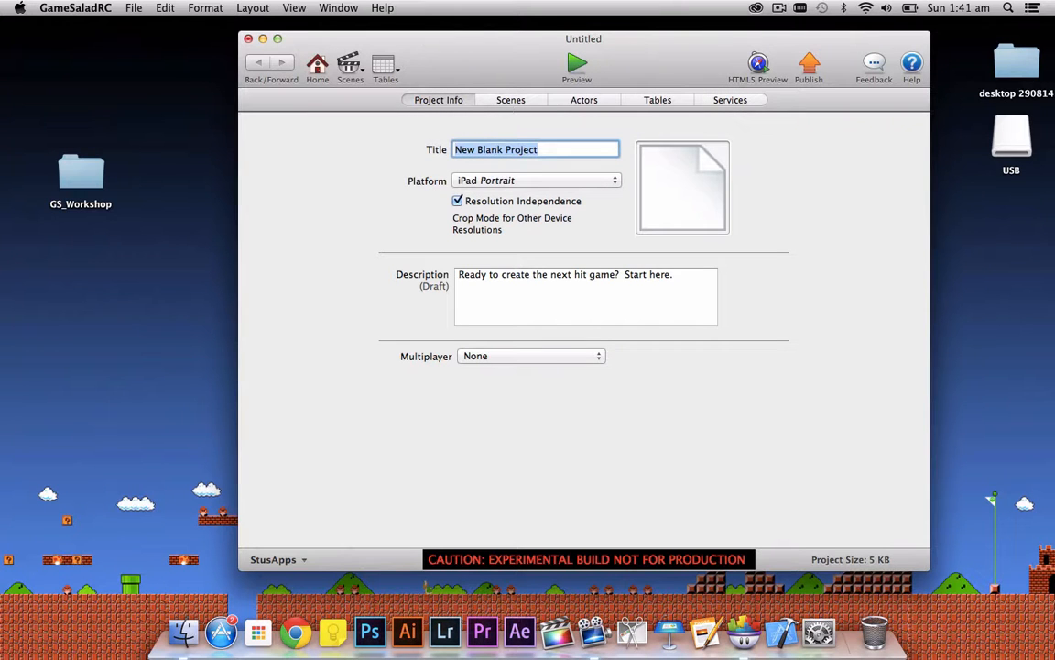
# Enlarge the project window to fill the display and open the Initial Scene for editing.
pyautogui.click(279, 39)
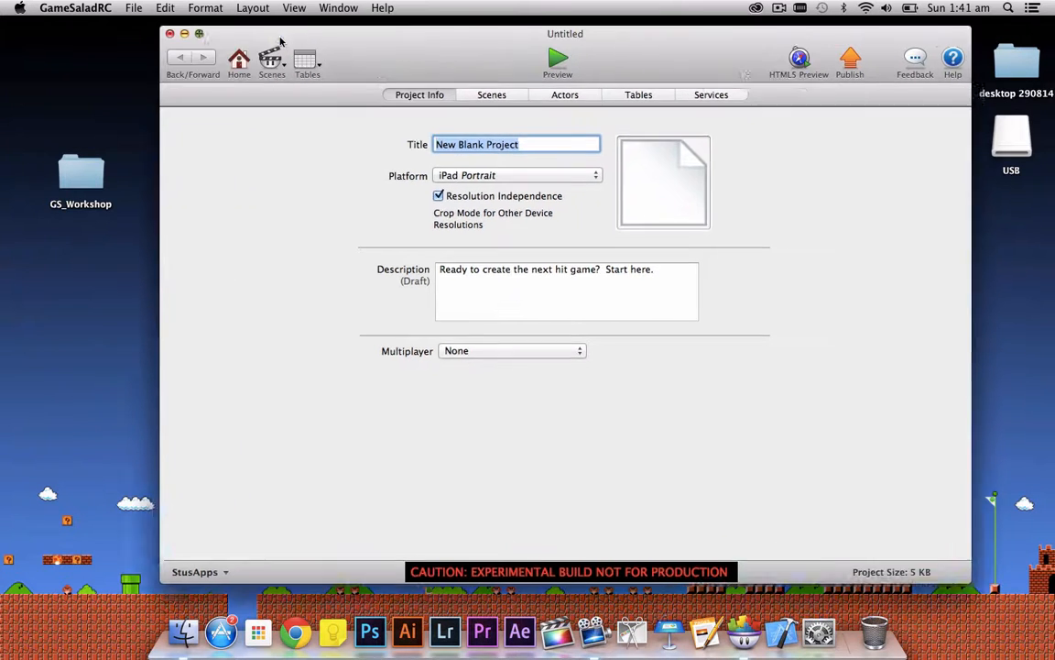
pyautogui.click(456, 88)
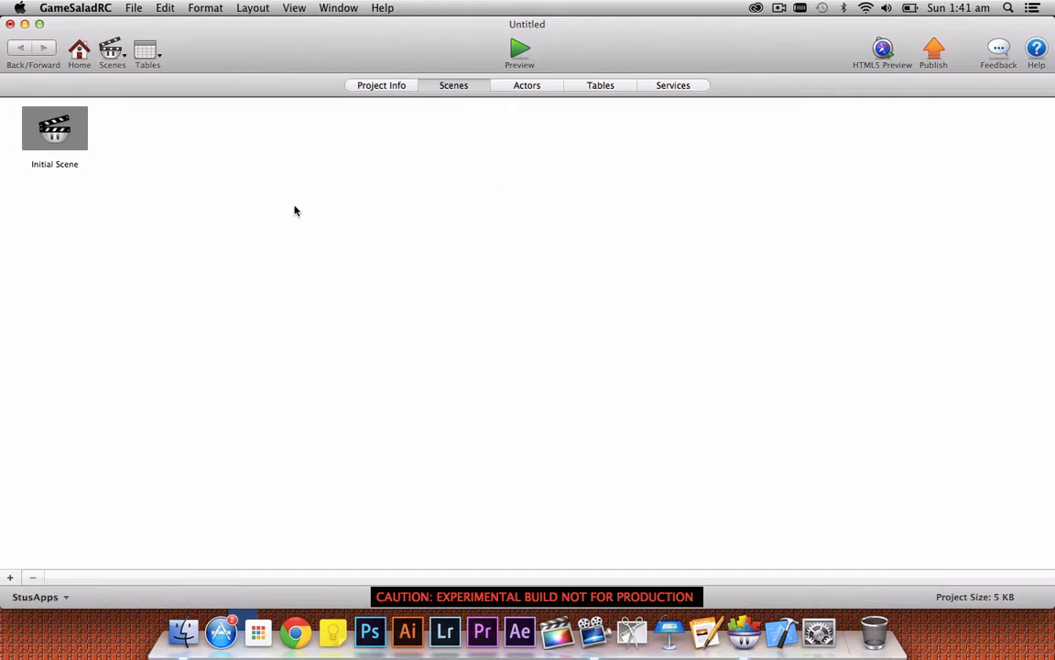
pyautogui.doubleClick(55, 130)
pyautogui.scroll(3, 426, 245)
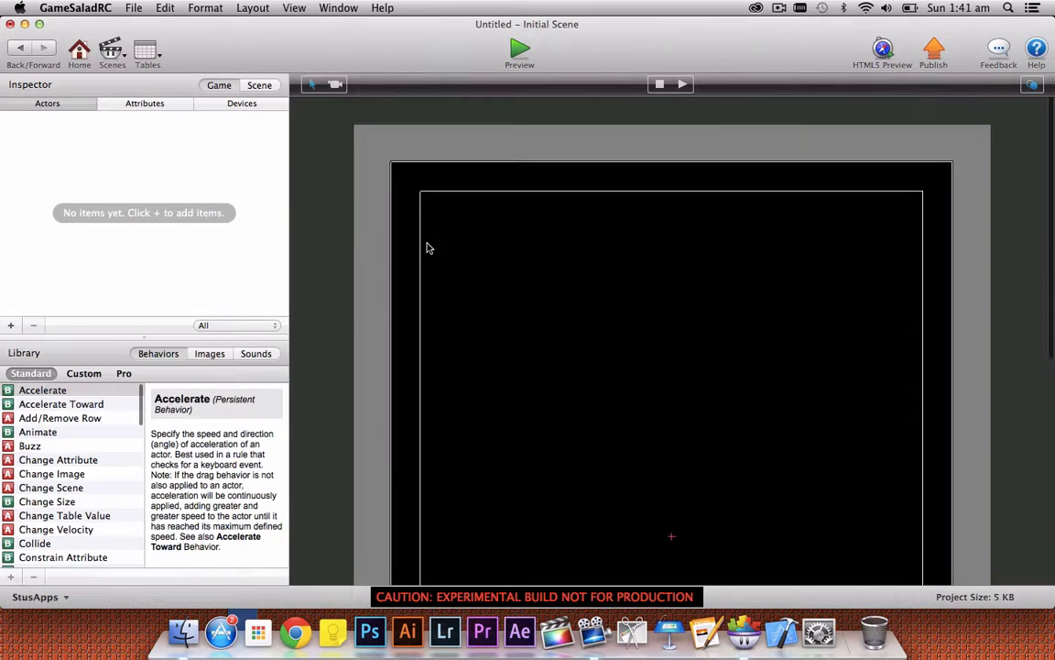
pyautogui.scroll(-2, 431, 257)
pyautogui.scroll(2, 647, 266)
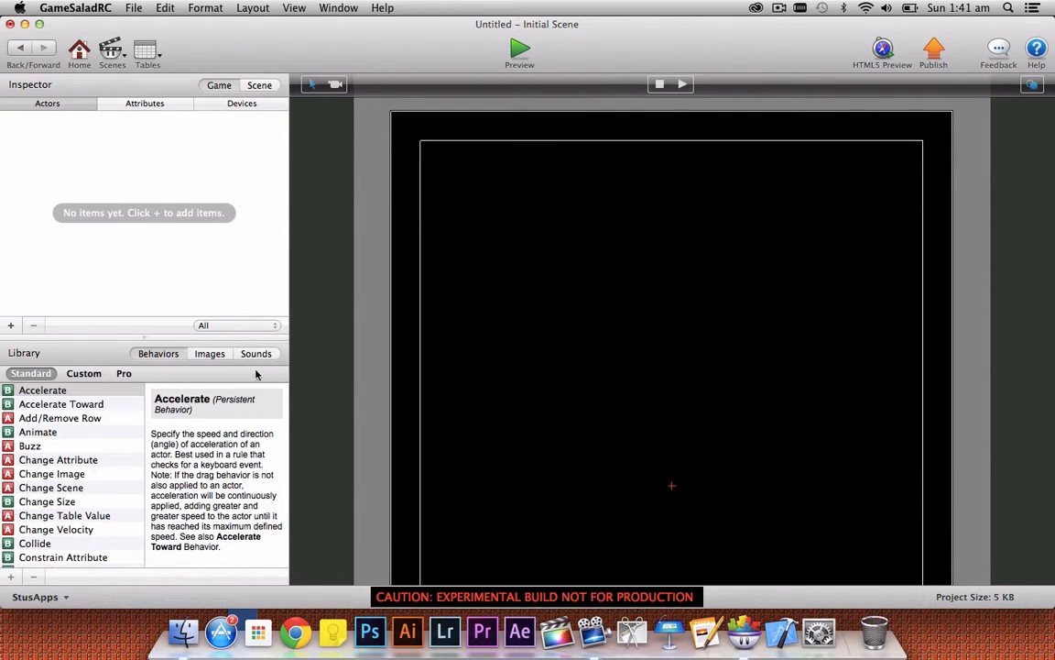
# Import monkey1.png, monkey2.png, monkey3.png and jungle-bg_07.png from the GS_Workshop desktop folder into the project's image library.
pyautogui.moveTo(243, 65); pyautogui.dragTo(417, 66)
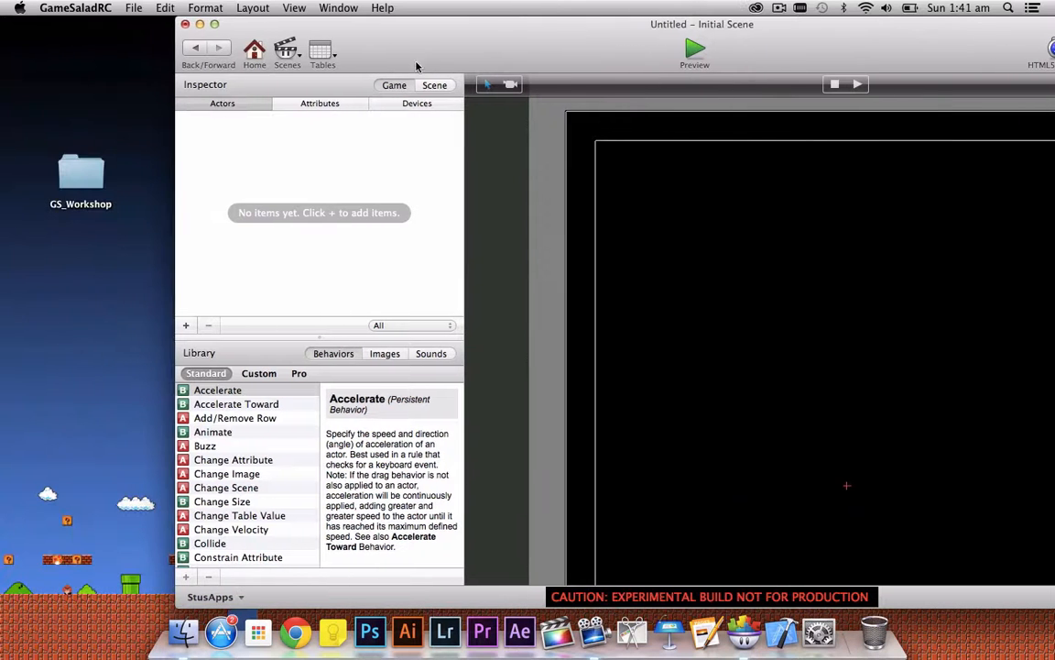
pyautogui.click(381, 358)
pyautogui.doubleClick(81, 174)
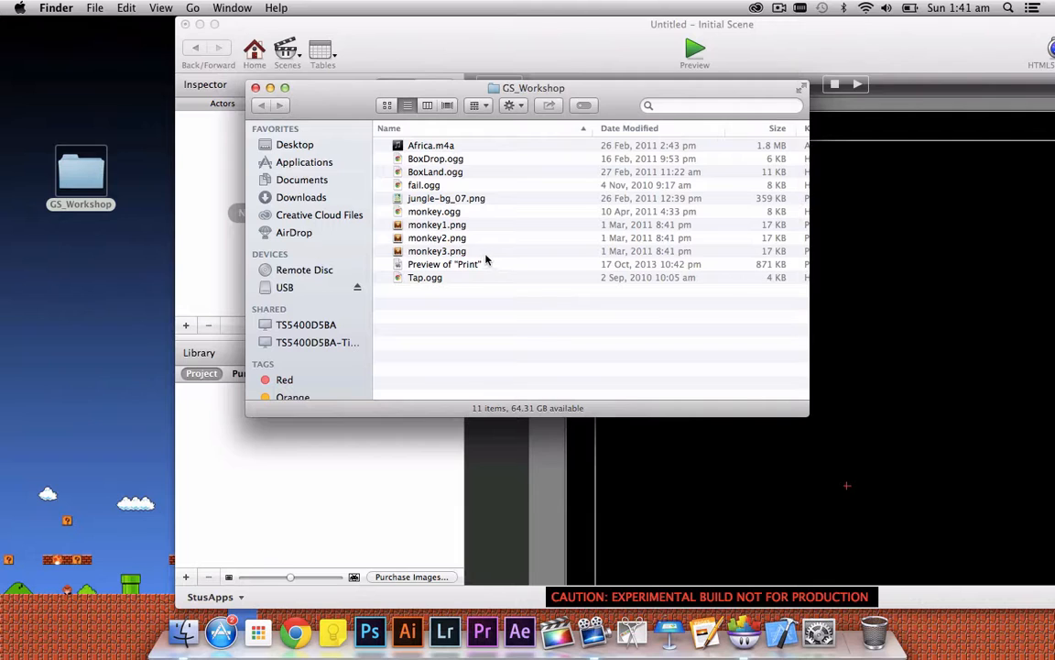
pyautogui.click(485, 251)
pyautogui.keyDown('shift'); pyautogui.click(460, 228); pyautogui.keyUp('shift')
pyautogui.moveTo(458, 227); pyautogui.dragTo(265, 440)
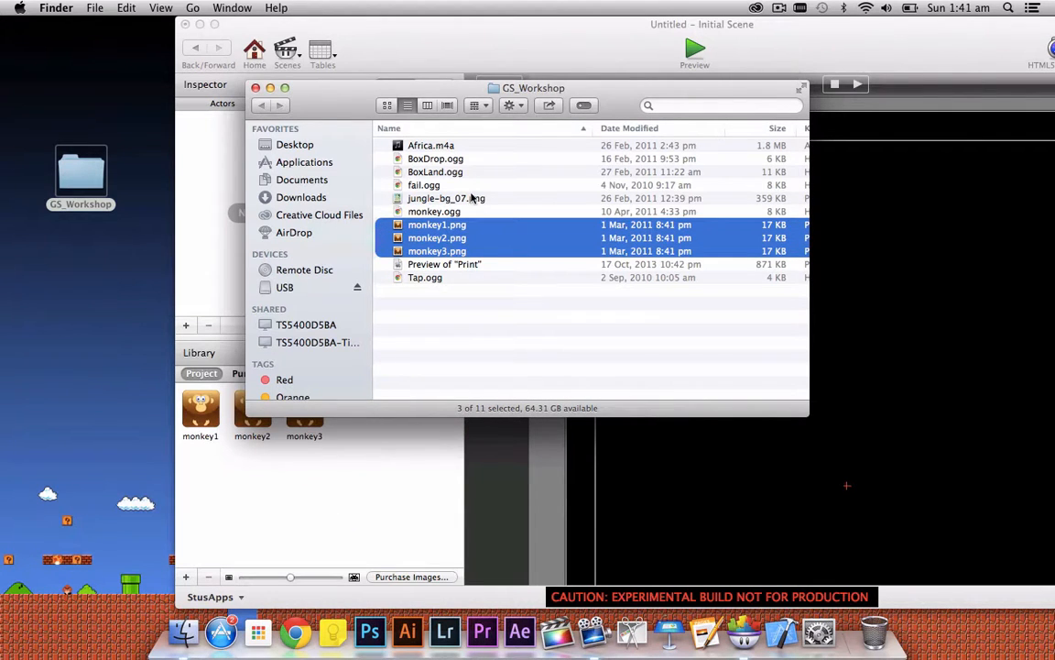
pyautogui.moveTo(472, 198); pyautogui.dragTo(352, 426)
pyautogui.click(200, 314)
# Import BoxDrop, BoxLand, fail, monkey, Tap and Africa from GS_Workshop into the sound library and restore the full-size project window.
pyautogui.click(414, 352)
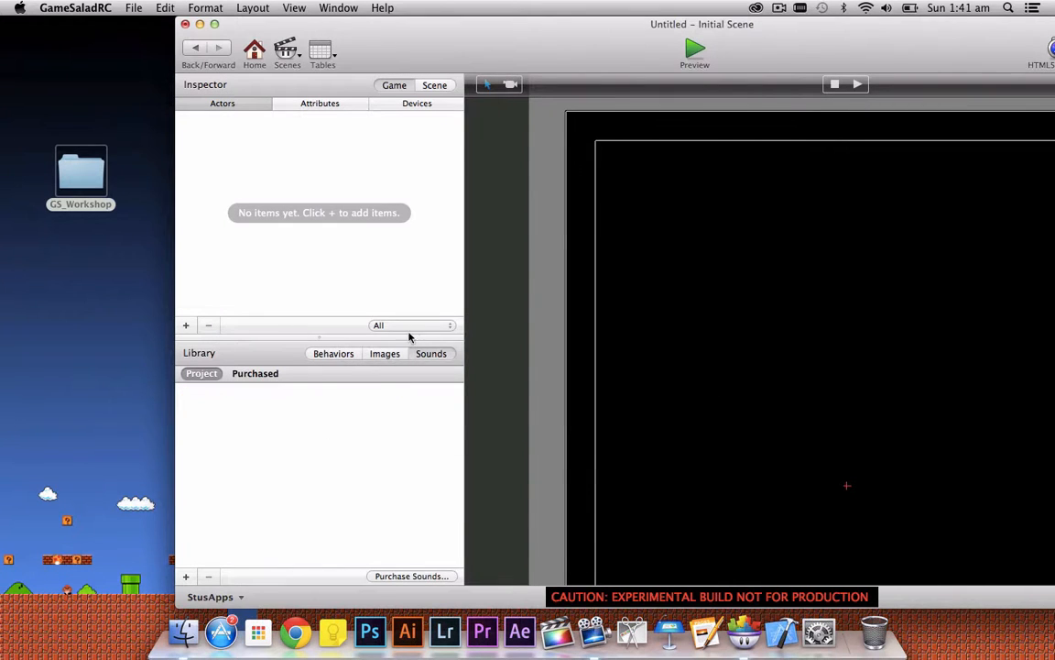
pyautogui.doubleClick(99, 181)
pyautogui.moveTo(483, 161); pyautogui.dragTo(312, 440)
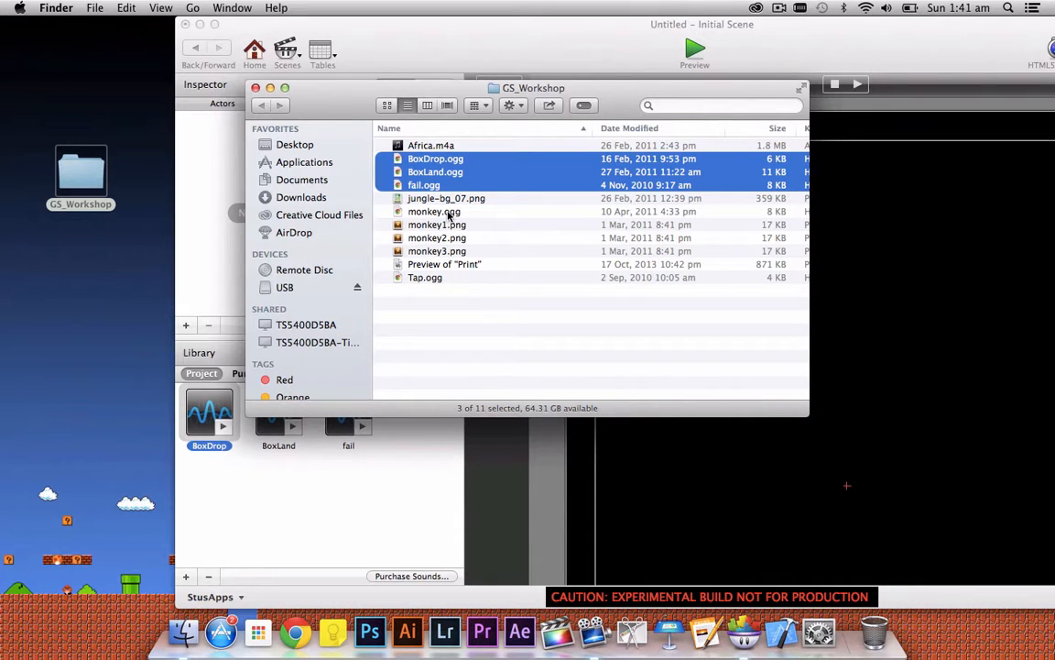
pyautogui.moveTo(449, 214); pyautogui.dragTo(390, 433)
pyautogui.moveTo(416, 279); pyautogui.dragTo(388, 495)
pyautogui.moveTo(387, 139); pyautogui.dragTo(362, 511)
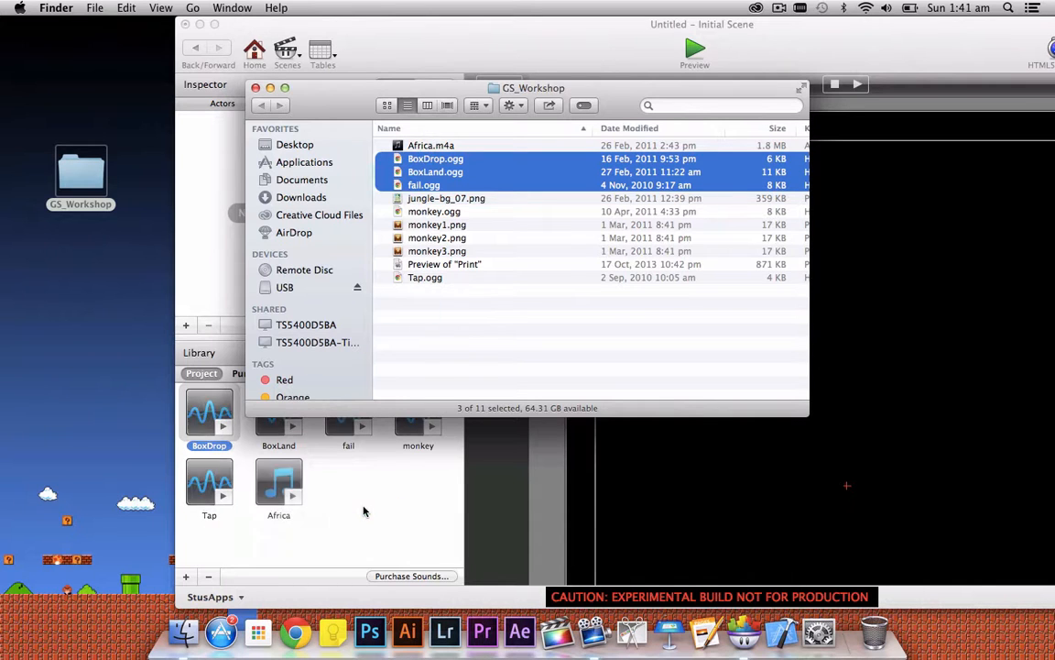
pyautogui.click(363, 511)
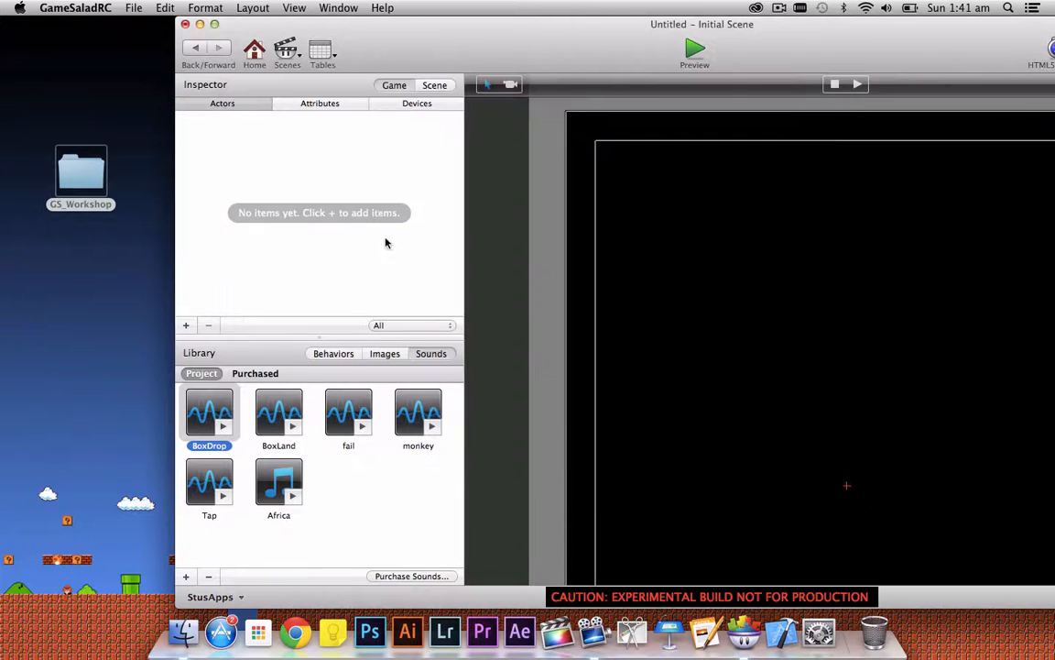
pyautogui.click(214, 24)
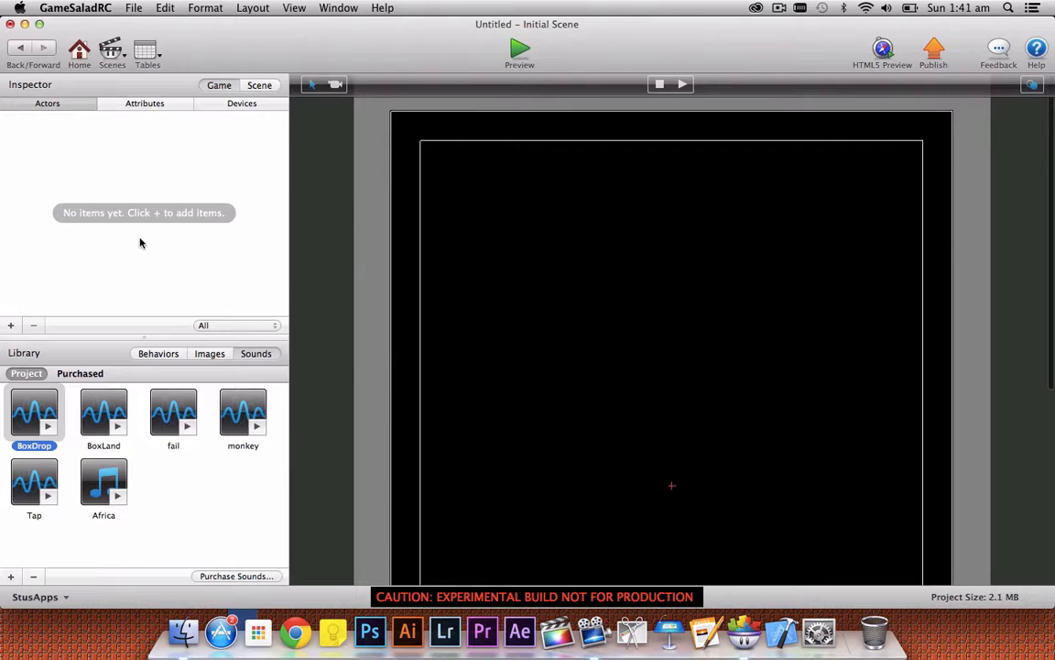
# Add a new actor and name it "block".
pyautogui.click(12, 326)
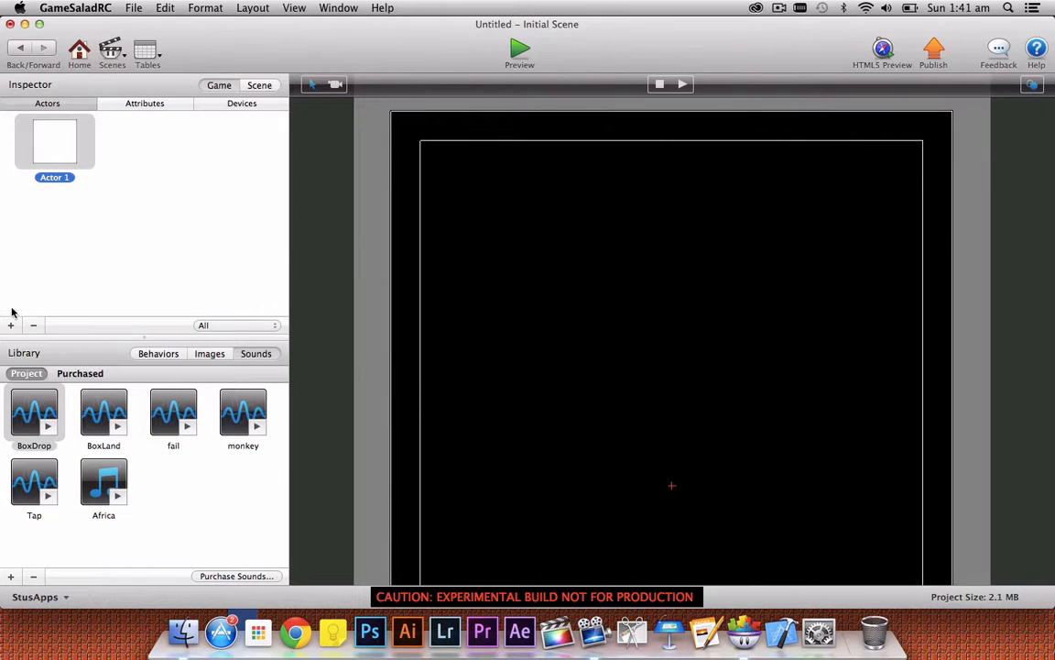
pyautogui.click(57, 177)
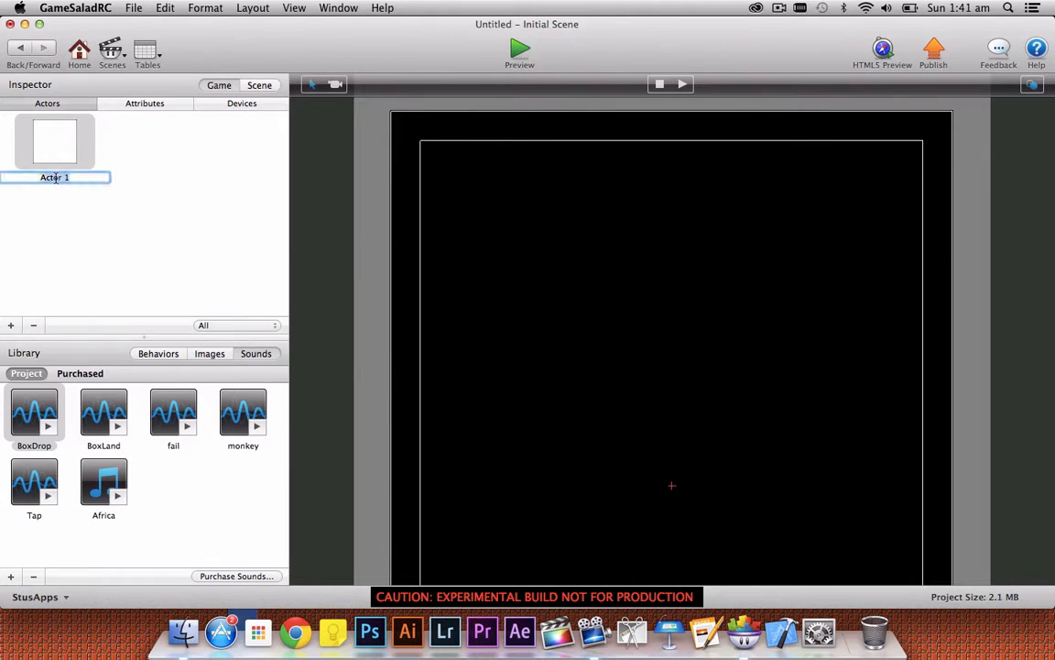
pyautogui.write('block')
pyautogui.click(107, 195)
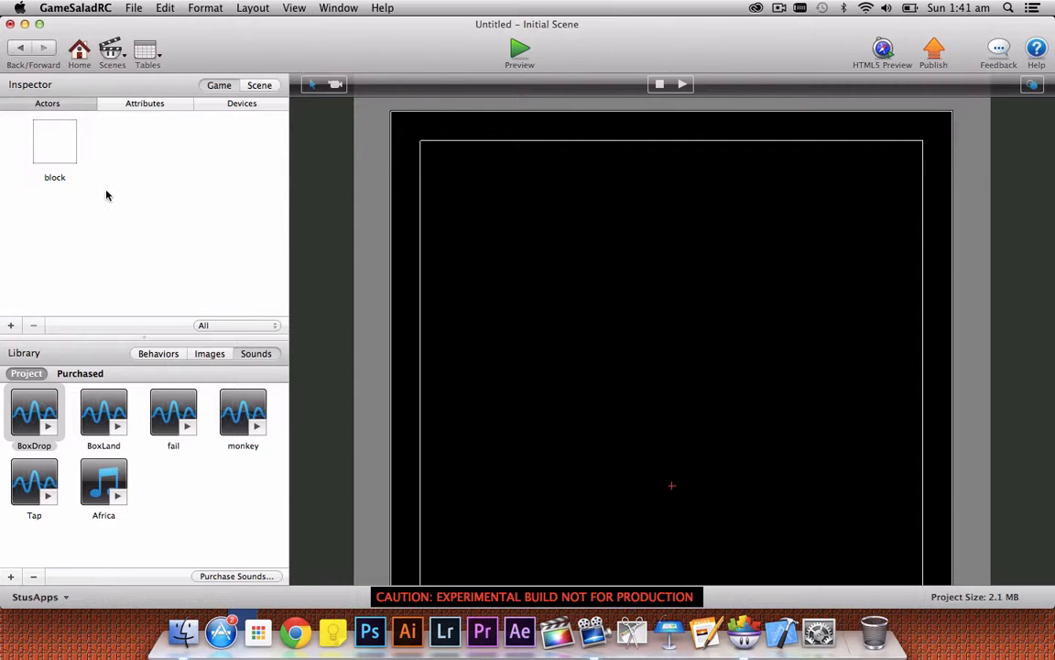
# Add a second actor and name it "background".
pyautogui.click(11, 325)
pyautogui.click(166, 176)
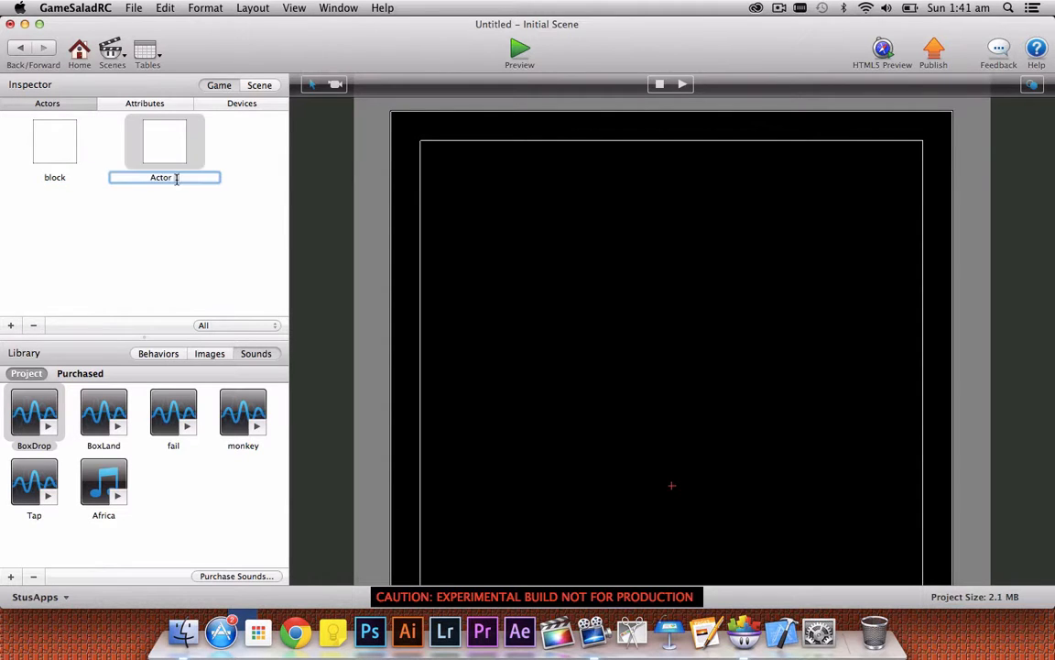
pyautogui.write('n')
pyautogui.write('ackground')
pyautogui.click(146, 216)
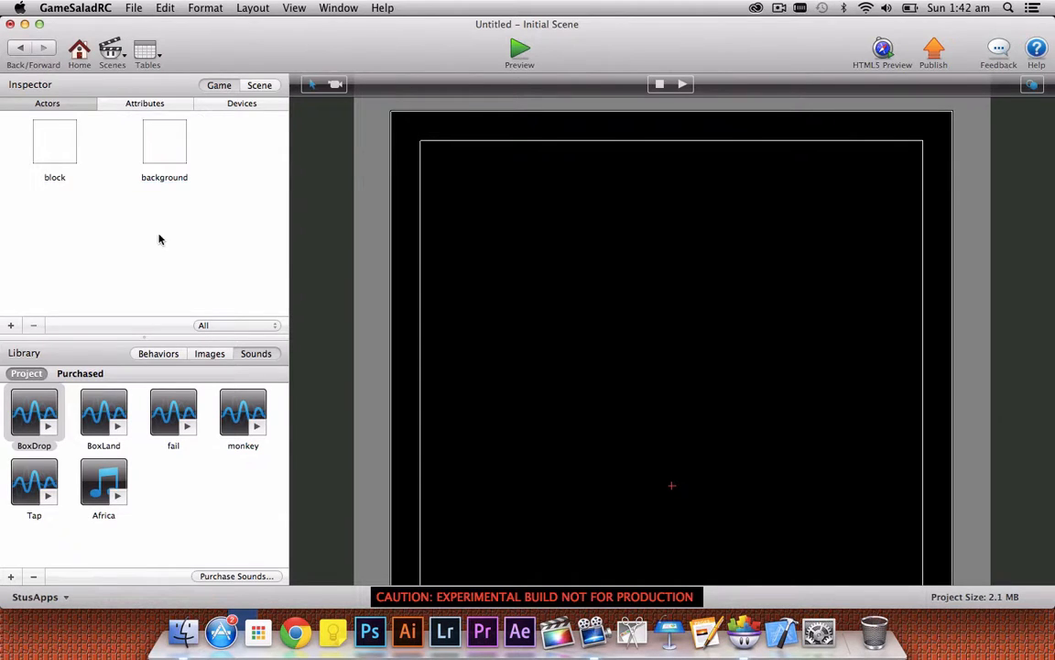
# Add a third actor and name it "floor".
pyautogui.click(11, 325)
pyautogui.click(55, 250)
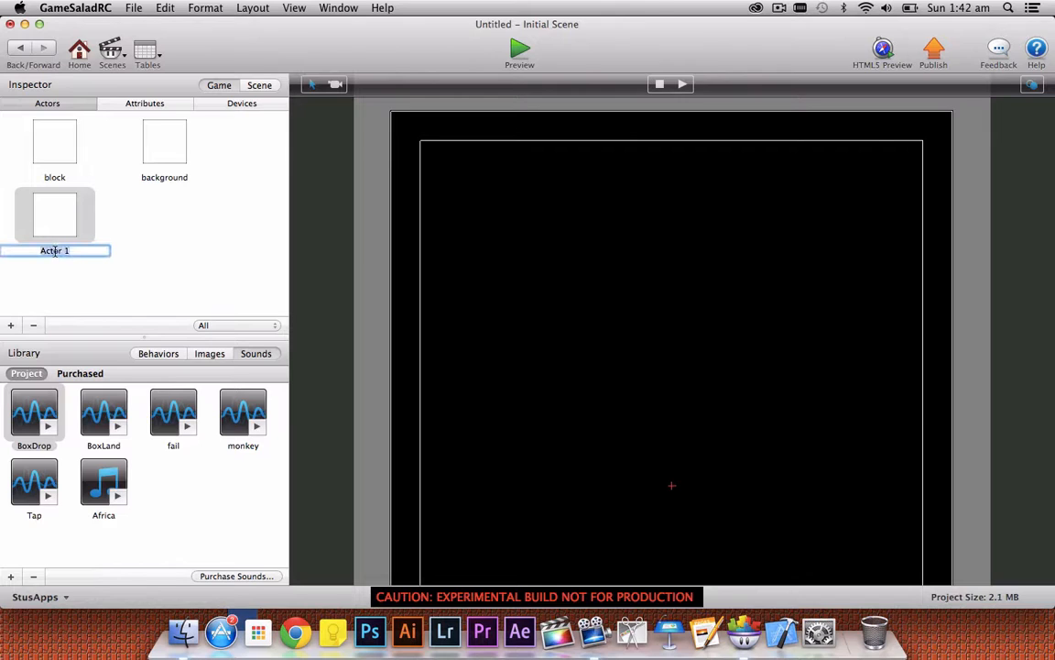
pyautogui.write('floor')
pyautogui.click(155, 267)
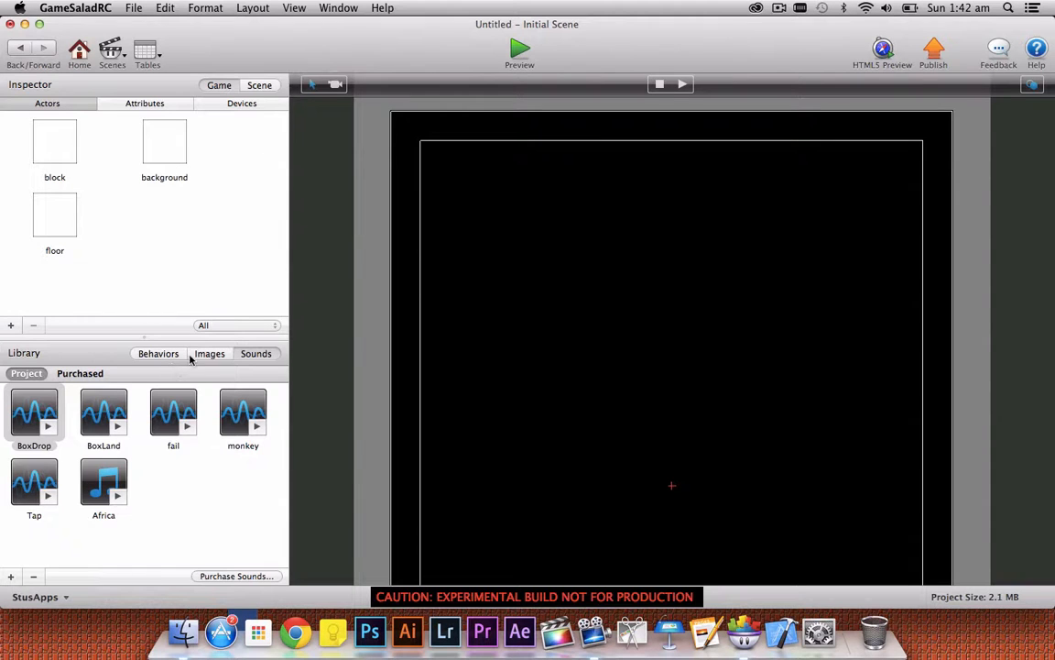
# Place the background actor with the jungle-bg_07 image in the scene and stretch it to cover the whole scene area.
pyautogui.click(209, 356)
pyautogui.moveTo(191, 413); pyautogui.dragTo(410, 444)
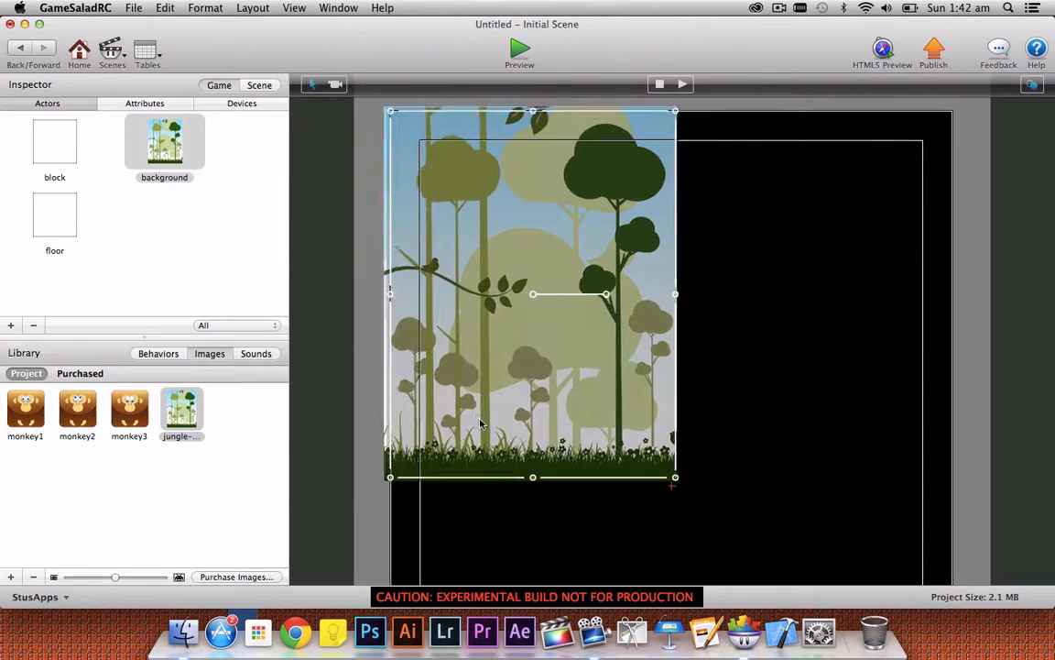
pyautogui.moveTo(674, 477); pyautogui.dragTo(714, 486)
pyautogui.scroll(-3, 713, 487)
pyautogui.moveTo(712, 400); pyautogui.dragTo(953, 546)
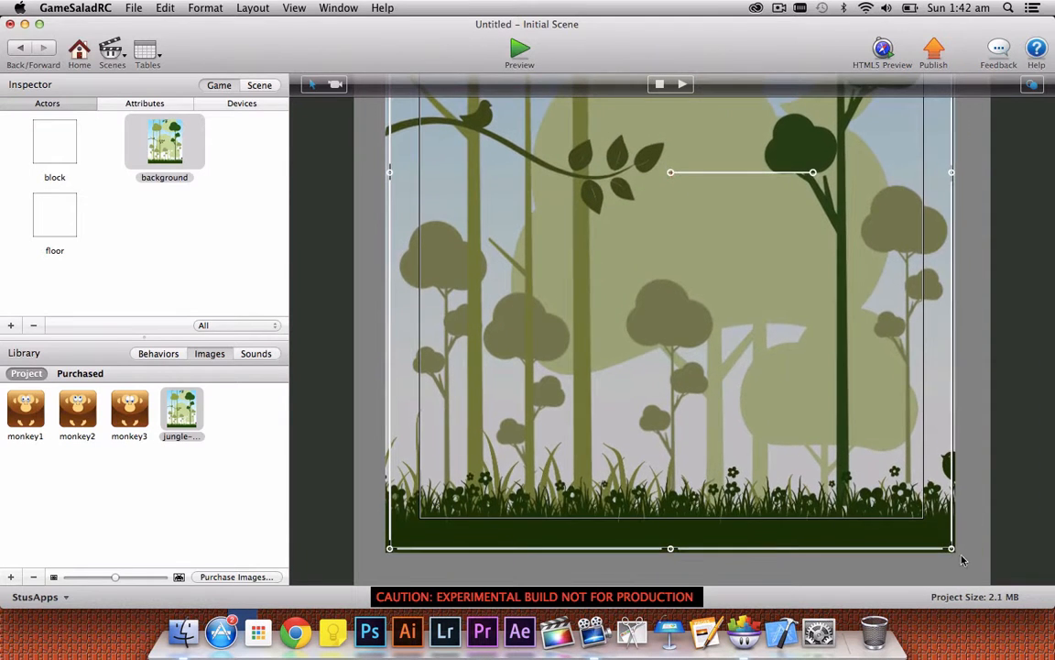
pyautogui.click(962, 555)
# Assign the monkey1 image to the block actor.
pyautogui.scroll(8, 692, 390)
pyautogui.scroll(3, 678, 472)
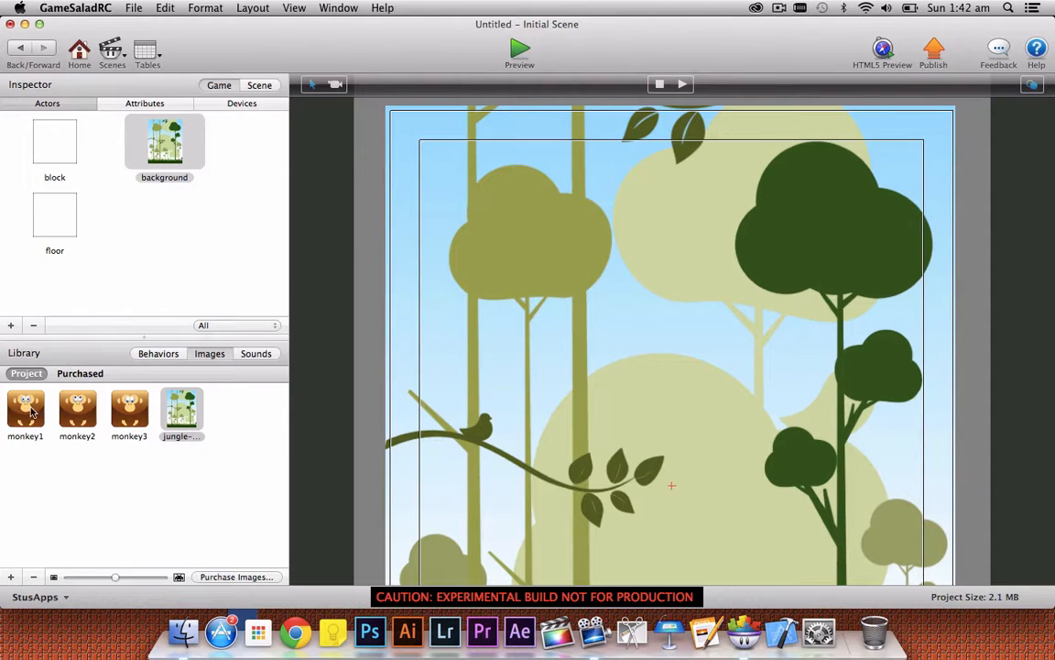
pyautogui.moveTo(32, 413); pyautogui.dragTo(53, 145)
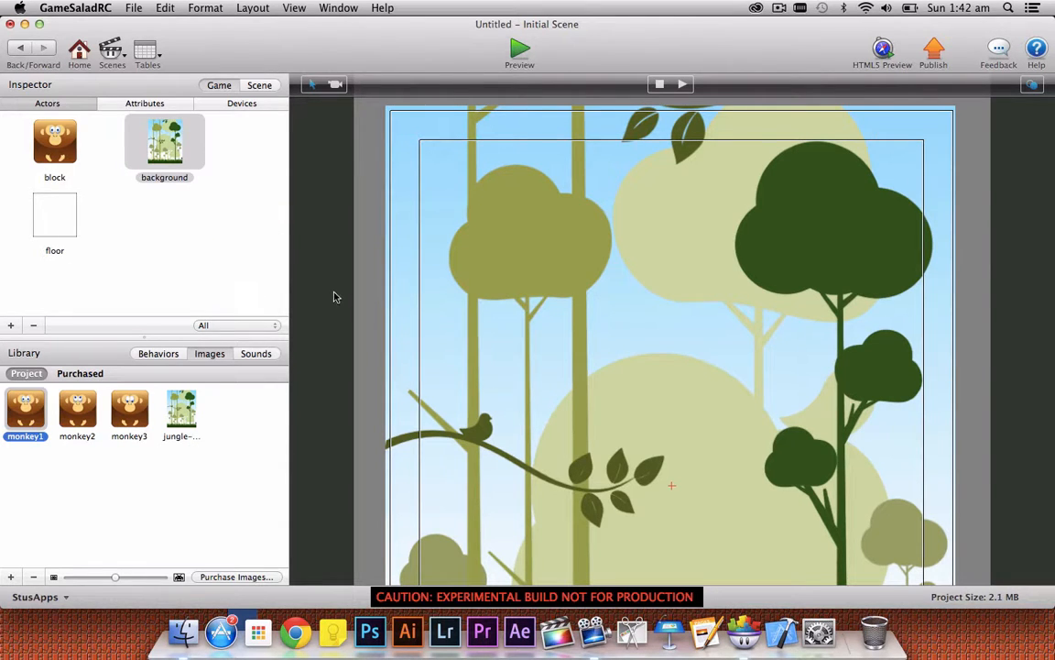
# Open the background actor and create a rule that triggers when touch is pressed.
pyautogui.doubleClick(168, 147)
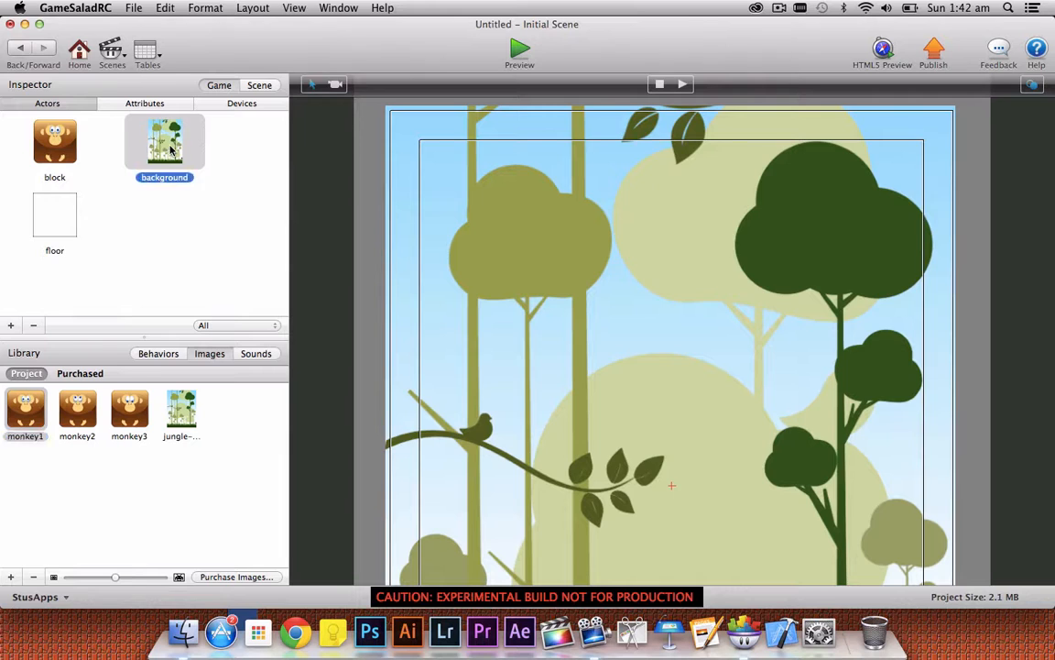
pyautogui.click(998, 85)
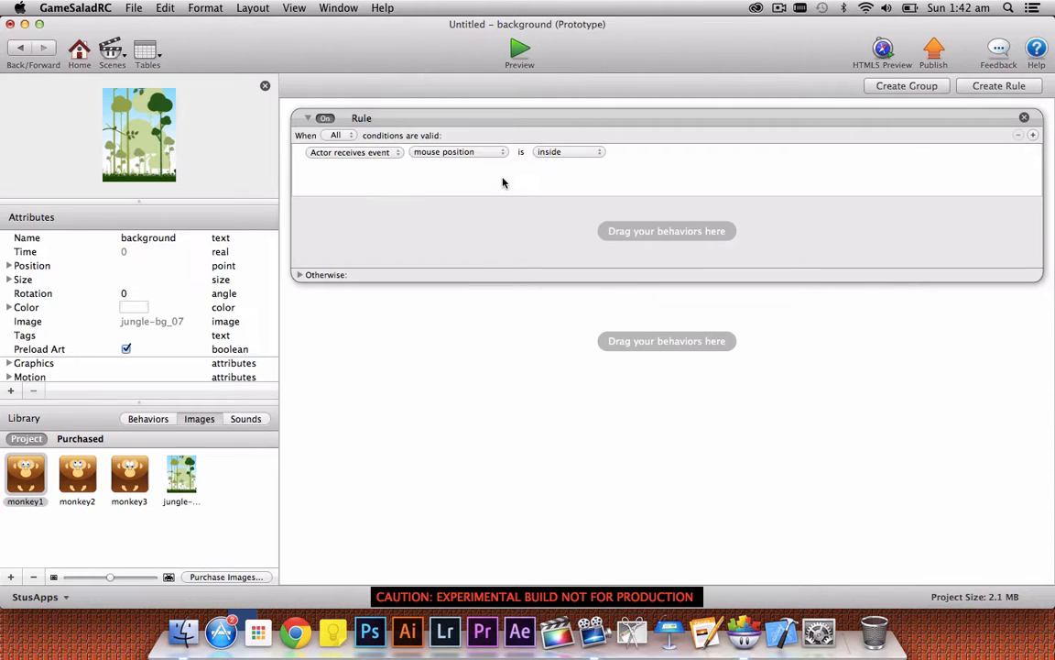
pyautogui.click(430, 152)
pyautogui.click(427, 163)
# Add a Spawn Actor behavior for the block actor inside the background's touch rule.
pyautogui.click(148, 418)
pyautogui.scroll(-12, 46, 513)
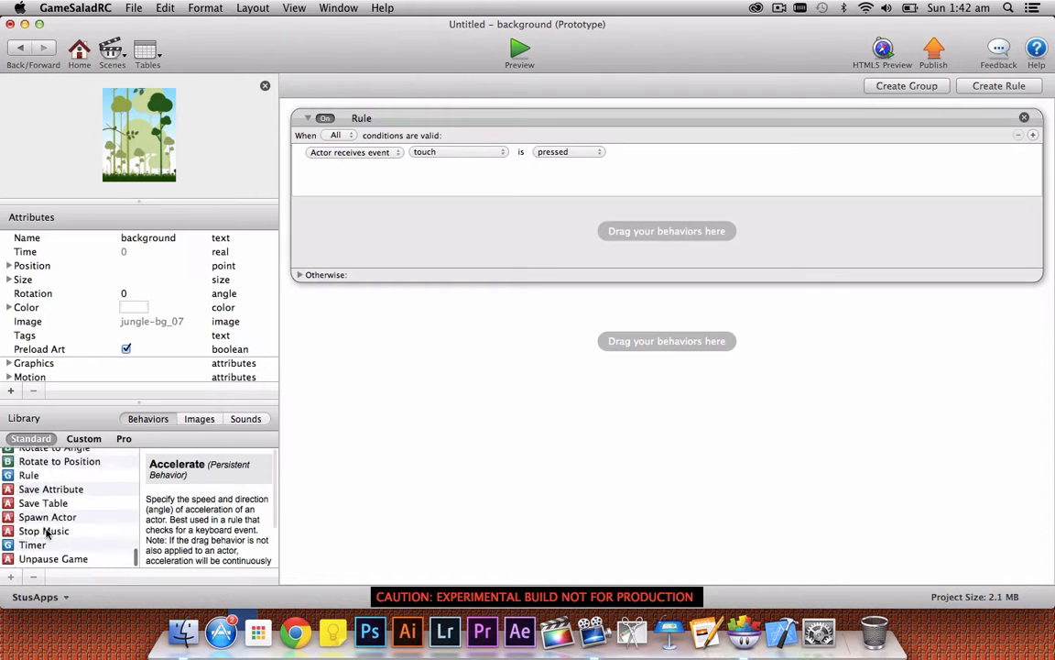
pyautogui.moveTo(32, 522); pyautogui.dragTo(376, 225)
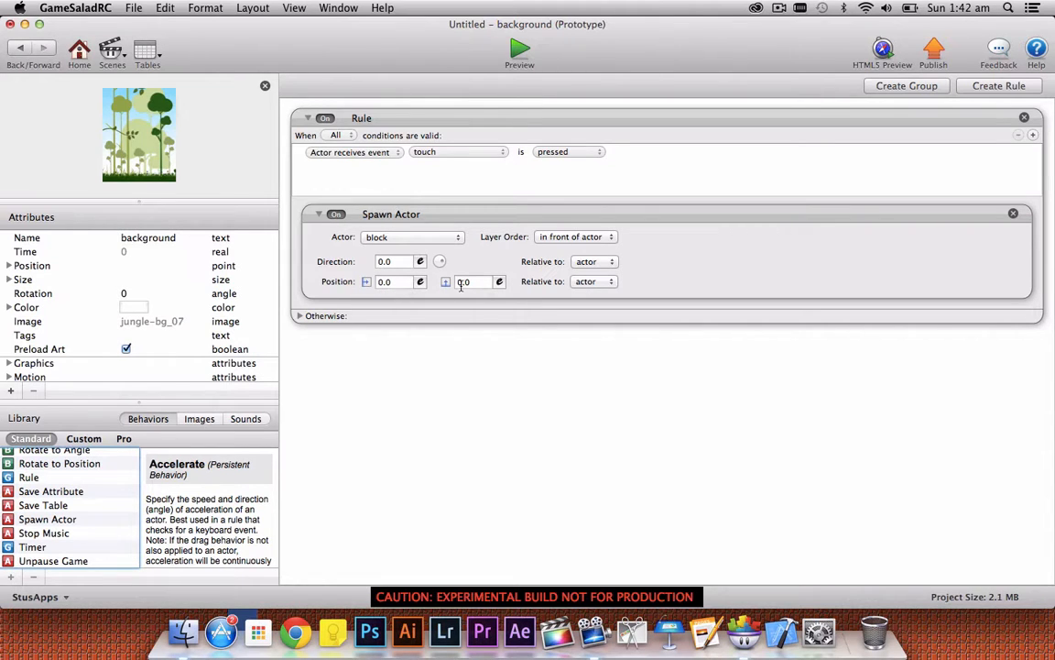
# Set the spawn's horizontal position to the X value of Touch 1 from the device's touches.
pyautogui.click(420, 284)
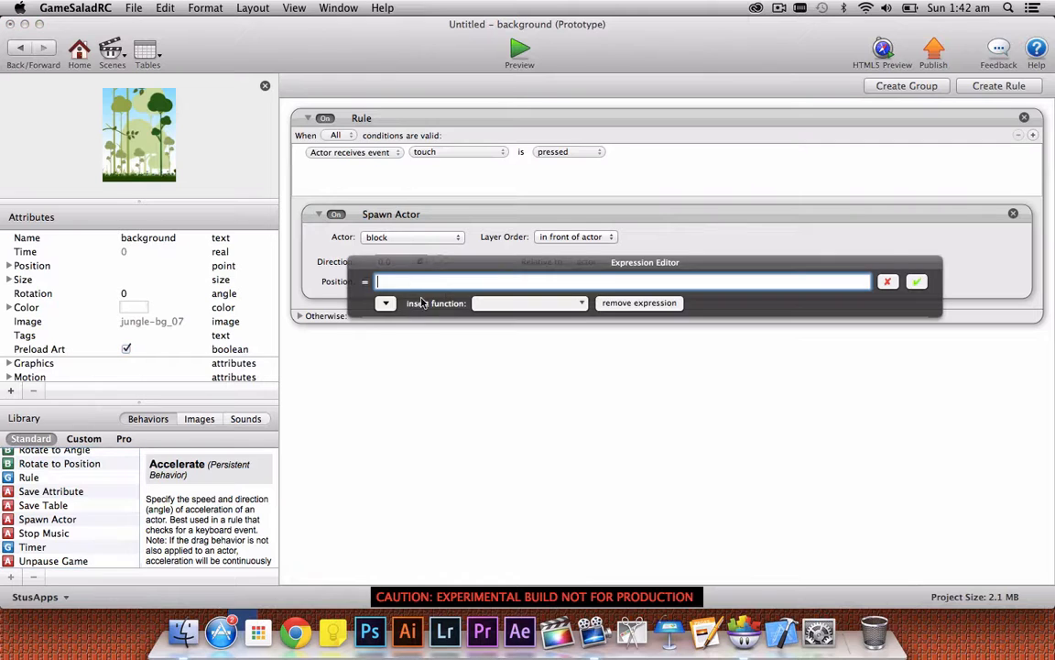
pyautogui.click(380, 335)
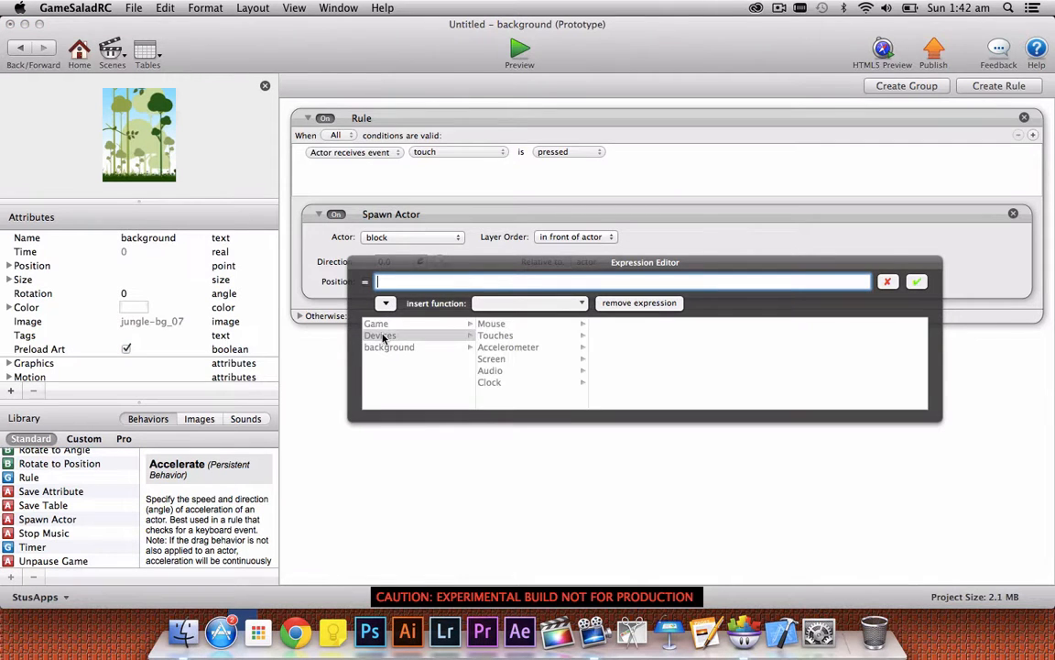
pyautogui.click(495, 335)
pyautogui.click(610, 347)
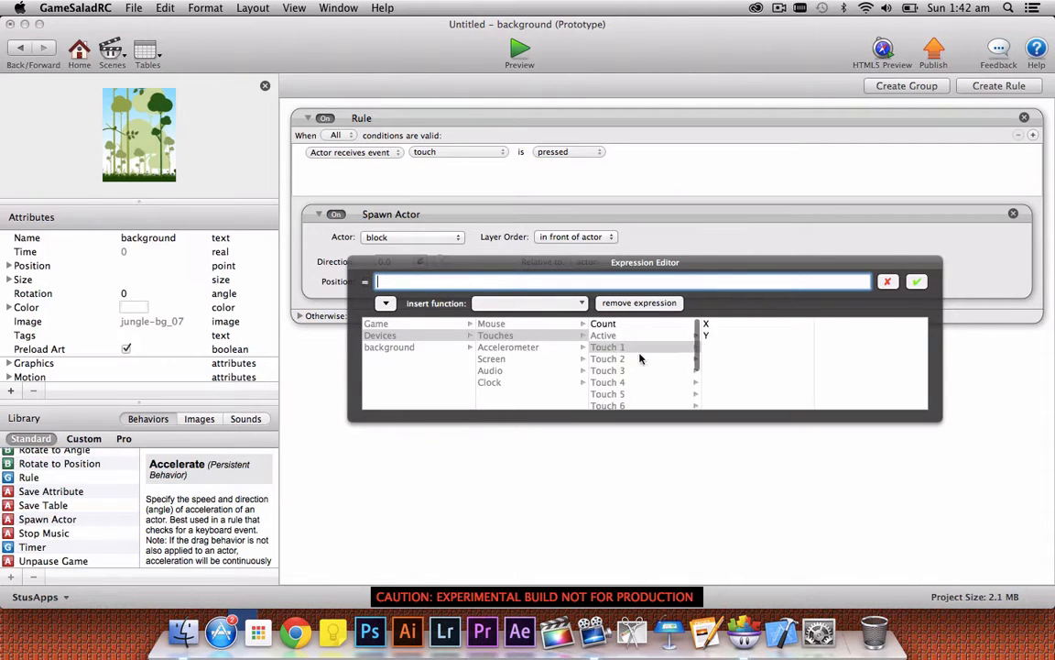
pyautogui.click(705, 325)
pyautogui.click(916, 282)
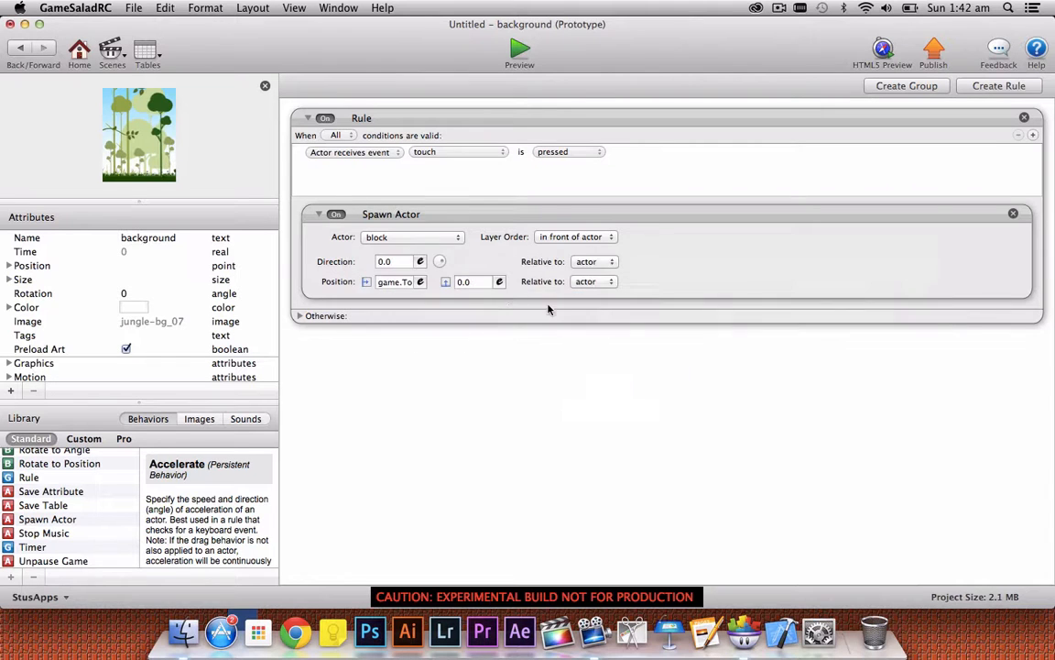
# Set the spawn's vertical position to the Y value of Touch 1 and make the position relative to the scene.
pyautogui.click(499, 283)
pyautogui.click(464, 303)
pyautogui.click(459, 335)
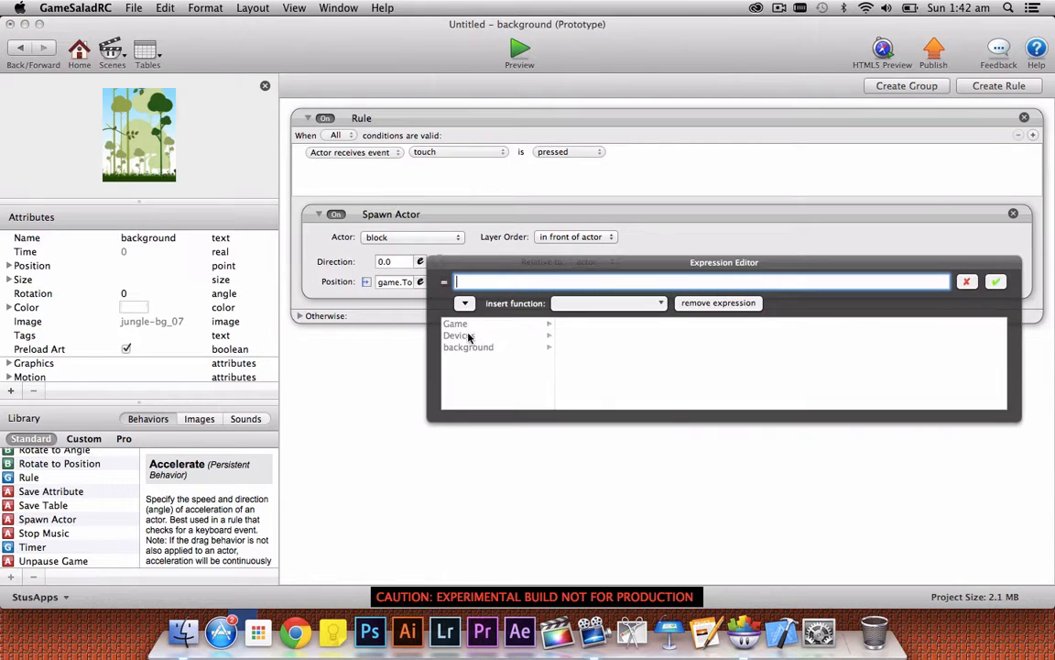
pyautogui.click(575, 336)
pyautogui.click(687, 347)
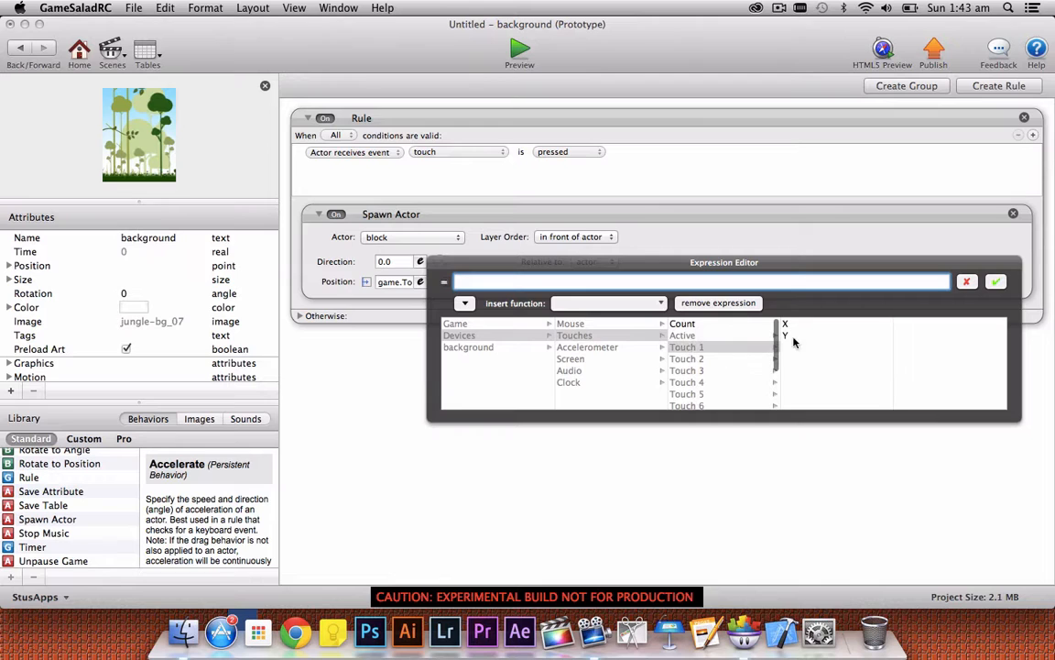
pyautogui.click(789, 339)
pyautogui.press('Return')
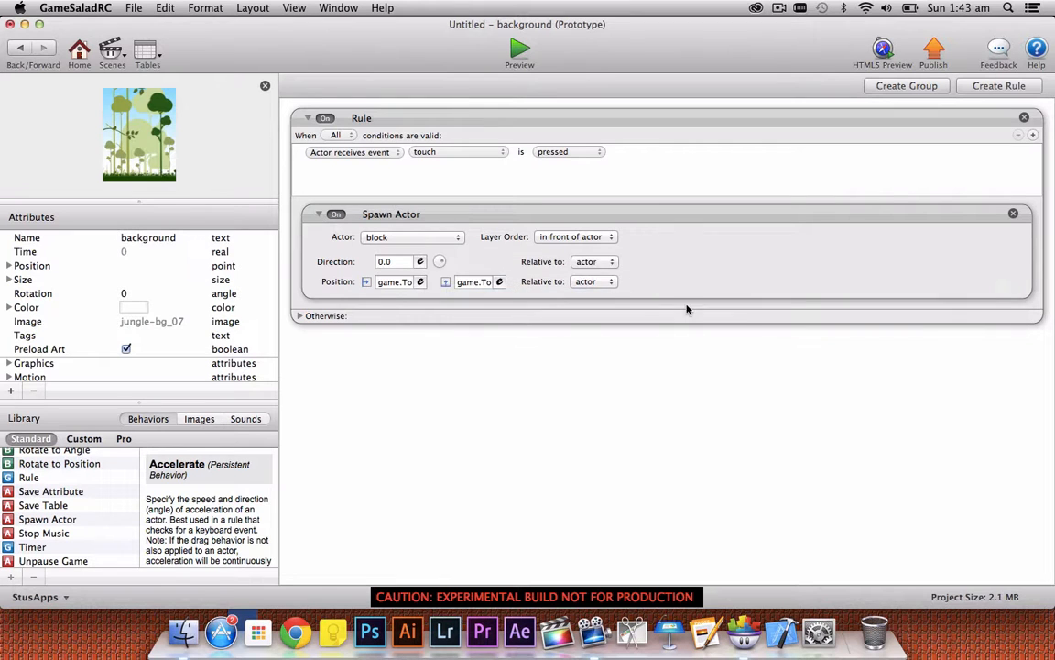
pyautogui.click(591, 284)
pyautogui.click(588, 294)
# Preview the scene and test spawning blocks at different touch positions on the background.
pyautogui.click(18, 49)
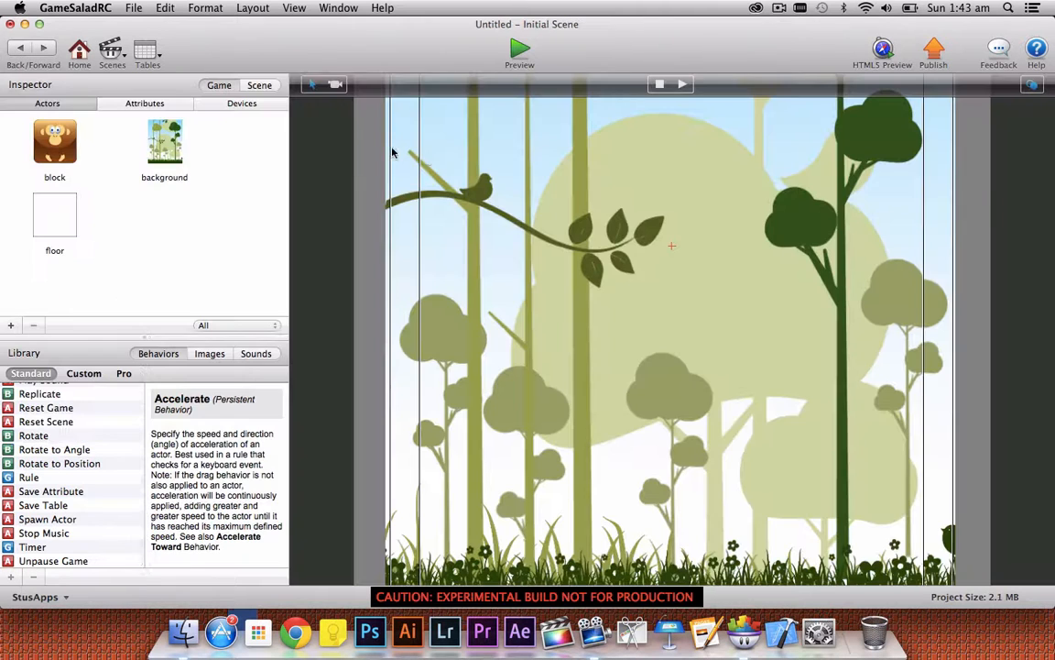
pyautogui.click(519, 52)
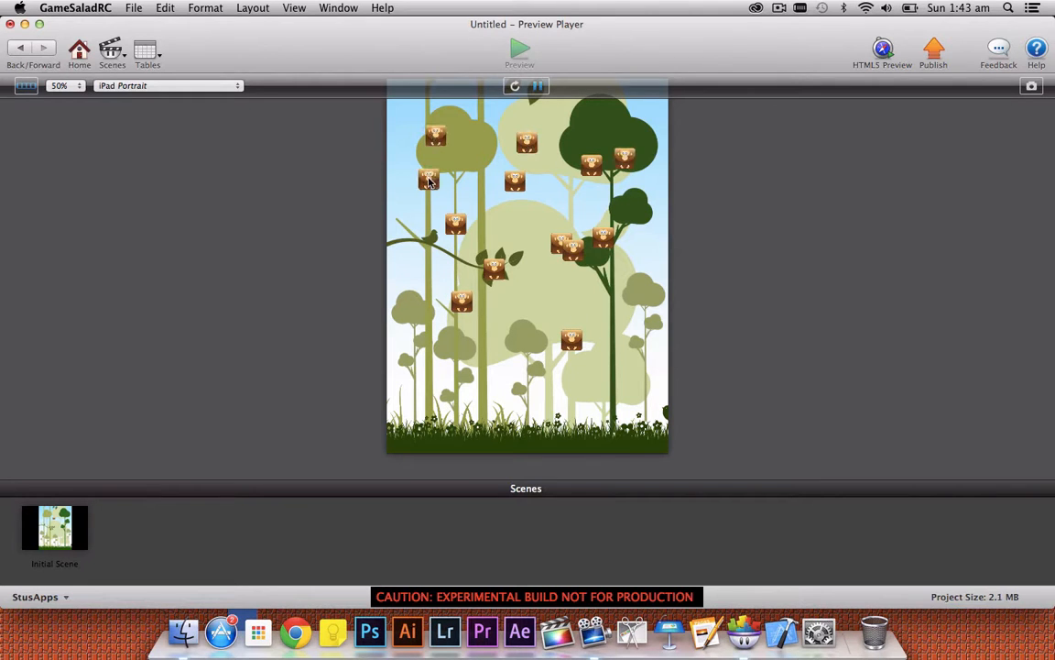
pyautogui.click(20, 47)
# Open the block actor and add an Accelerate behavior to it.
pyautogui.doubleClick(57, 137)
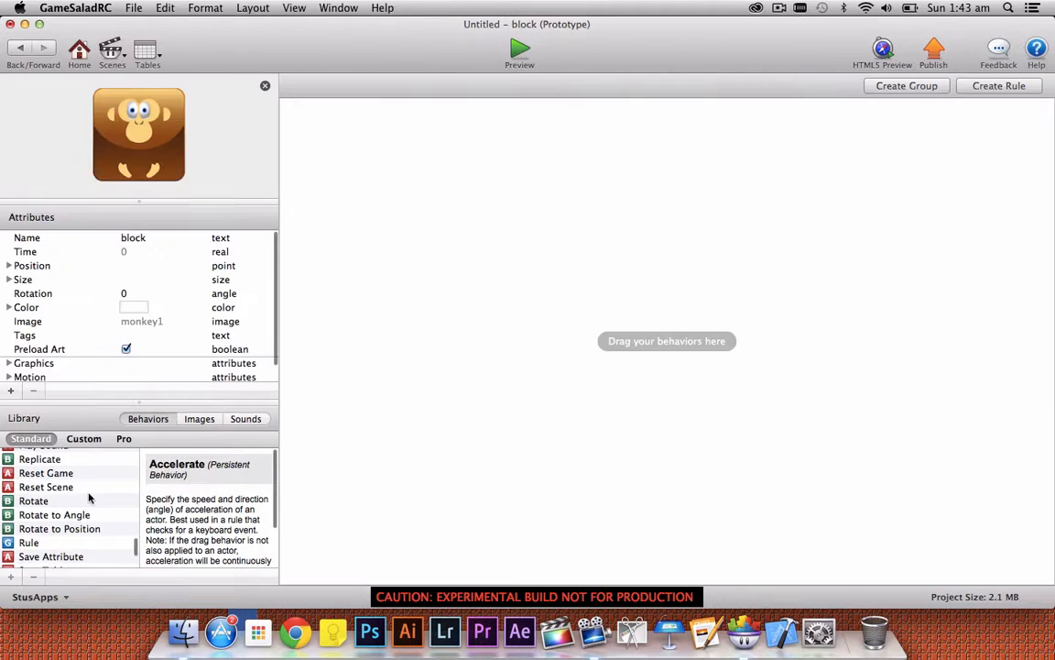
pyautogui.scroll(10, 82, 508)
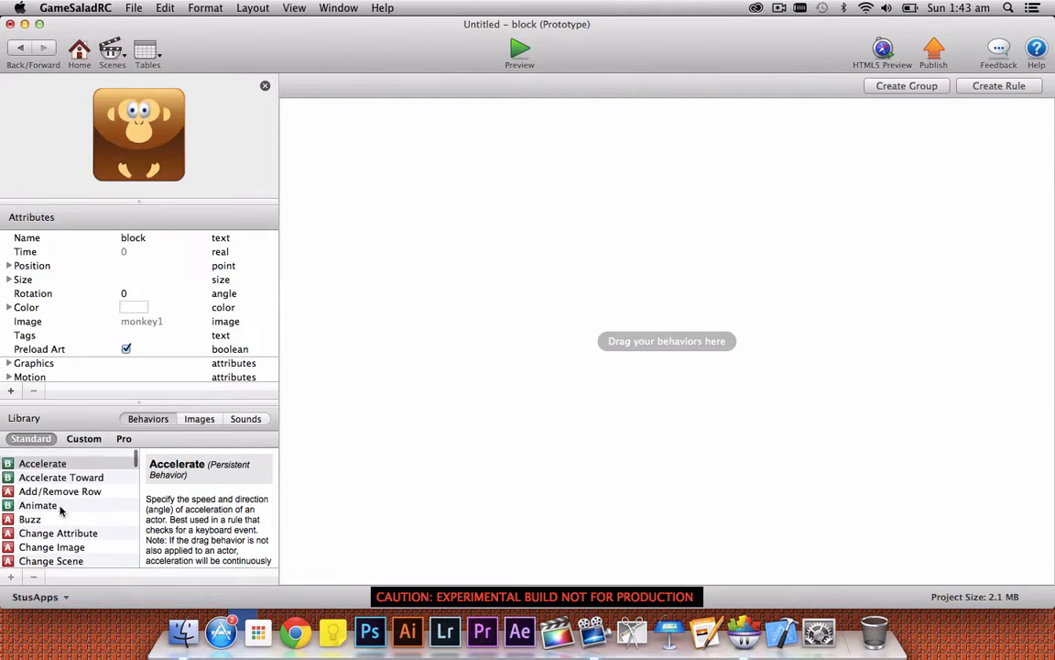
pyautogui.click(43, 456)
pyautogui.moveTo(43, 456); pyautogui.dragTo(354, 315)
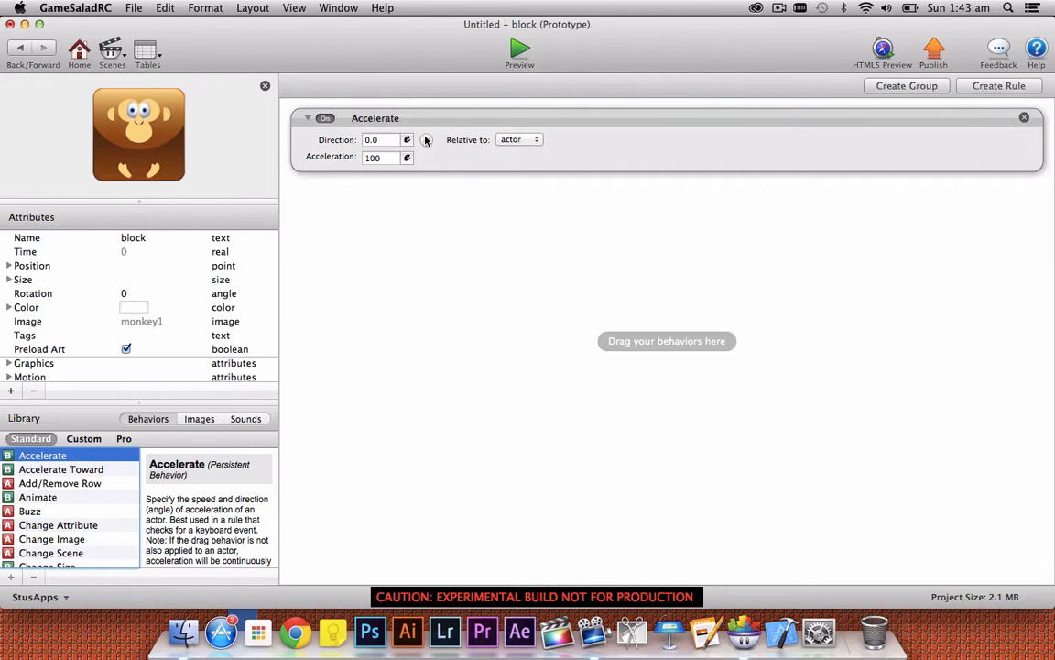
# Set the block's Accelerate direction to 270 relative to the scene, with an acceleration of 500.
pyautogui.click(374, 139)
pyautogui.write('270')
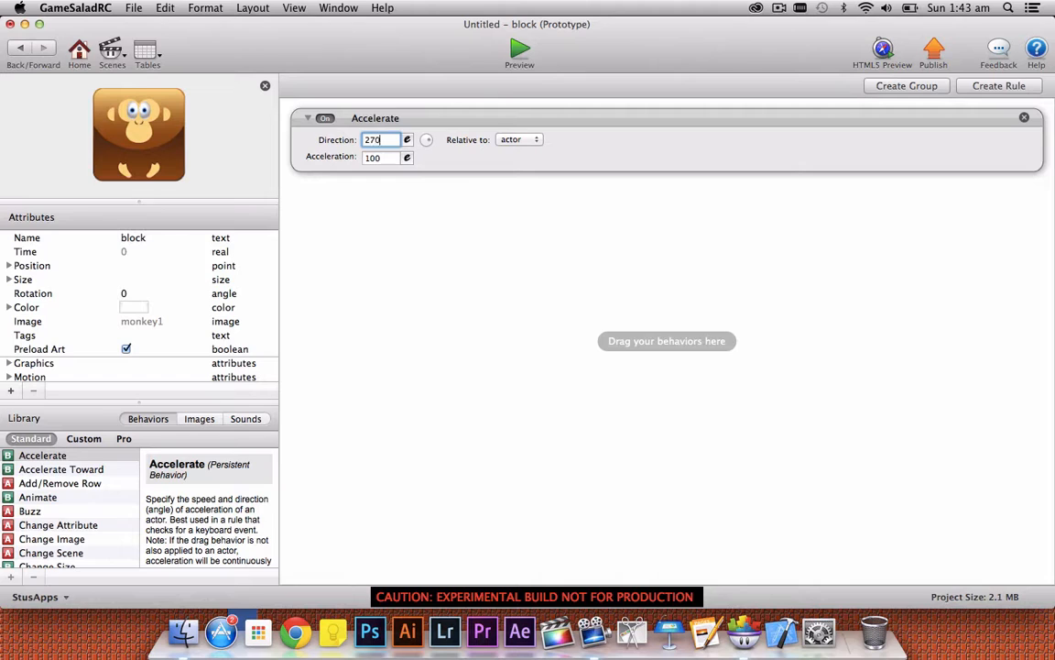
pyautogui.press('Return')
pyautogui.click(519, 139)
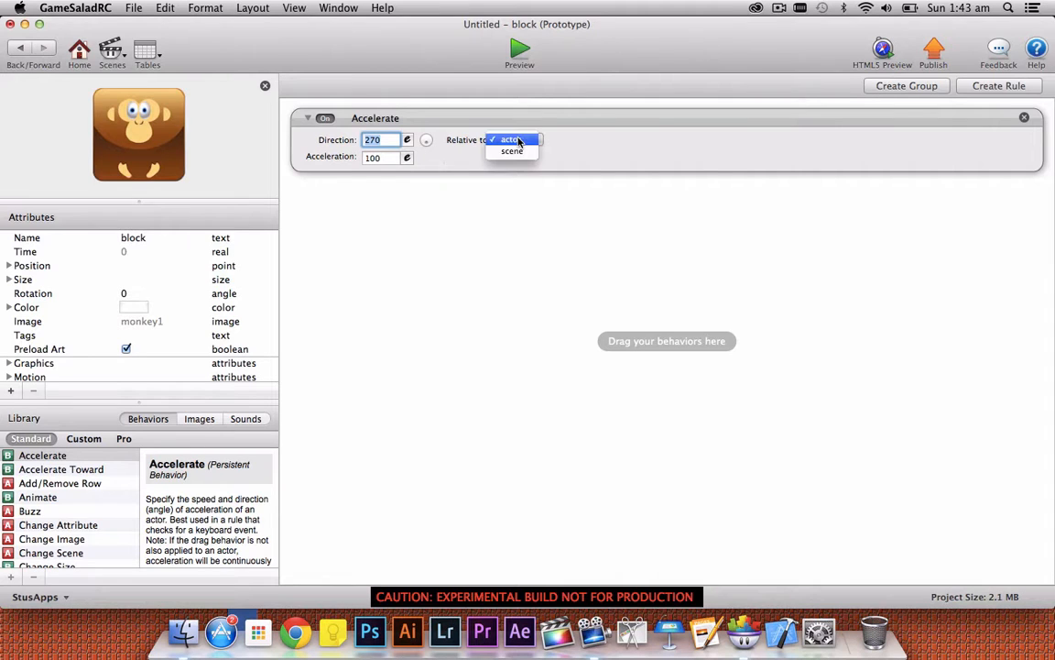
pyautogui.click(511, 153)
pyautogui.press('Tab')
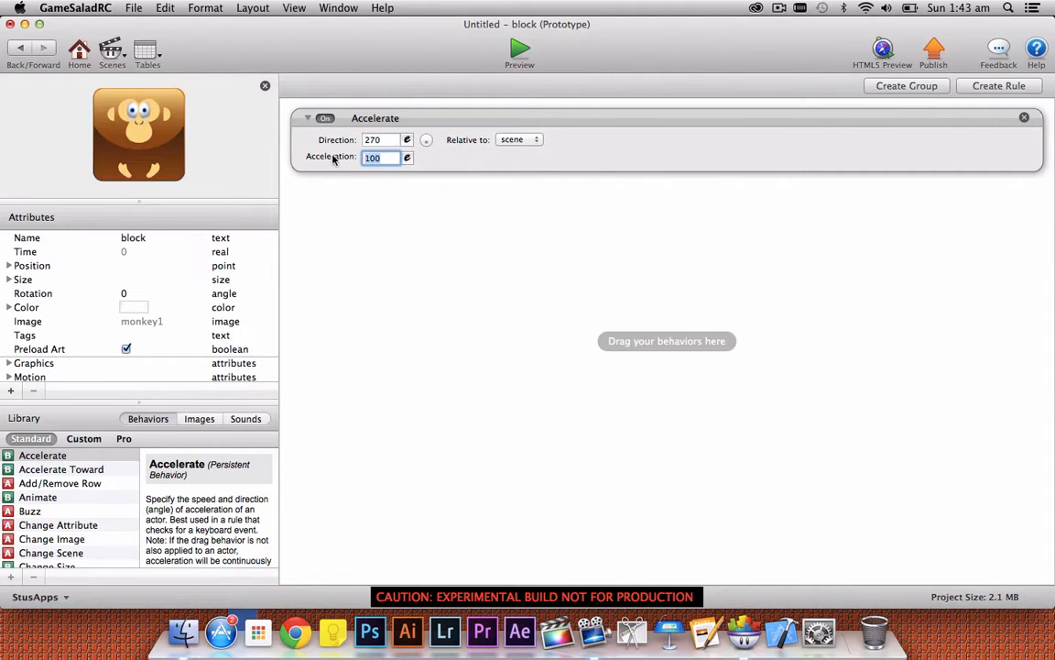
pyautogui.write('500')
# Preview the scene to check how spawned blocks fall.
pyautogui.click(32, 53)
pyautogui.click(519, 51)
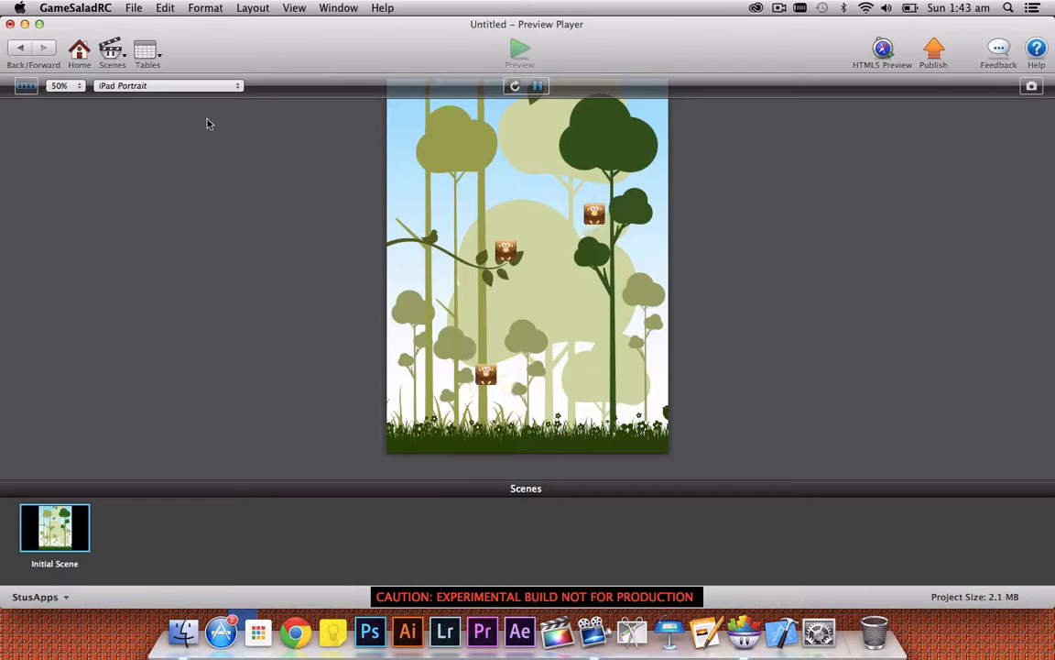
pyautogui.click(20, 48)
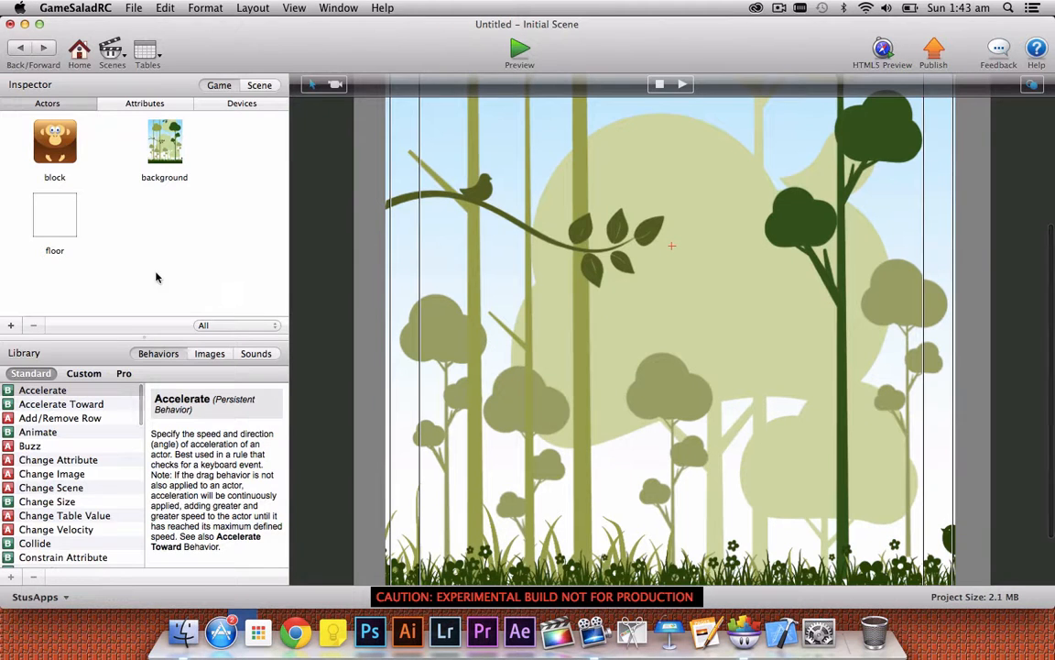
# Place the floor actor along the scene's bottom edge, spanning the full width of the background.
pyautogui.scroll(-3, 382, 455)
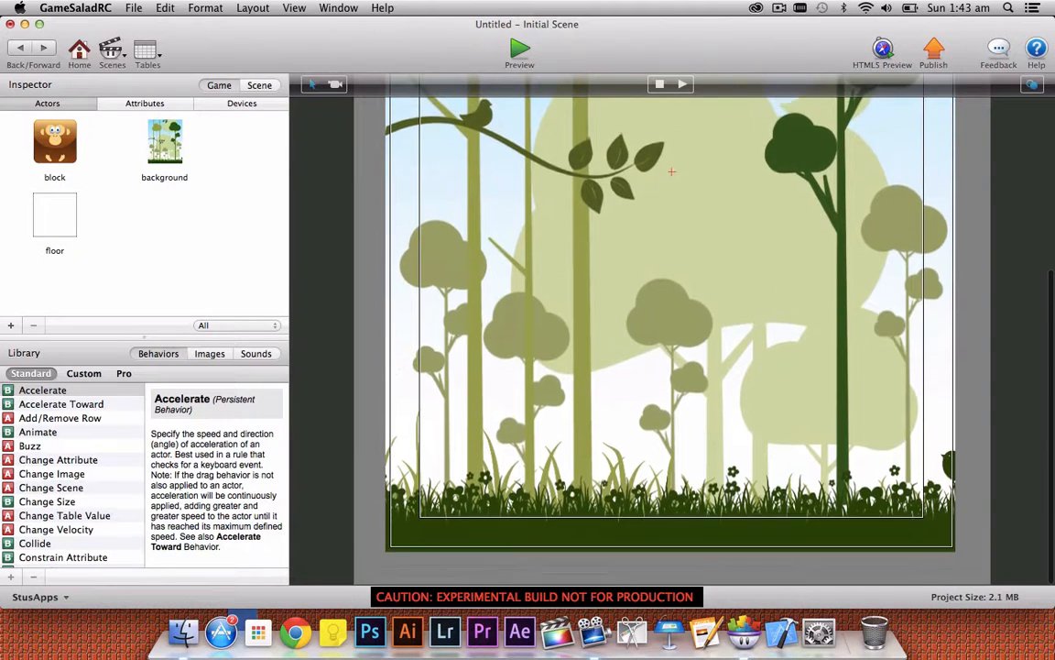
pyautogui.moveTo(55, 215); pyautogui.dragTo(969, 536)
pyautogui.click(981, 524)
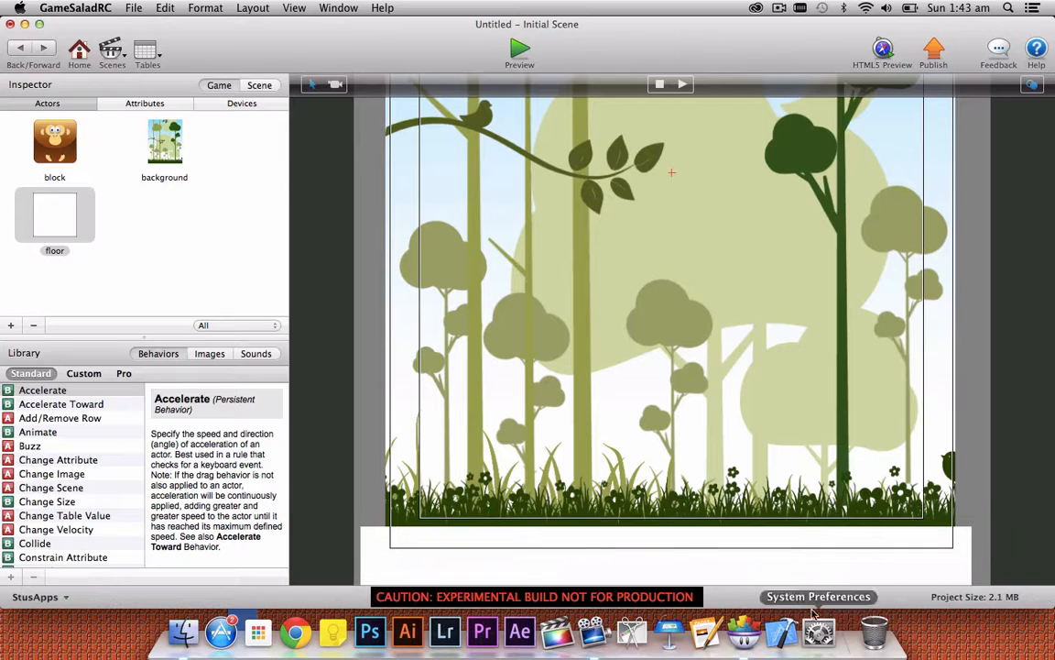
# Add a Collide behavior to the block actor so it bounces when colliding with the floor actor.
pyautogui.doubleClick(55, 142)
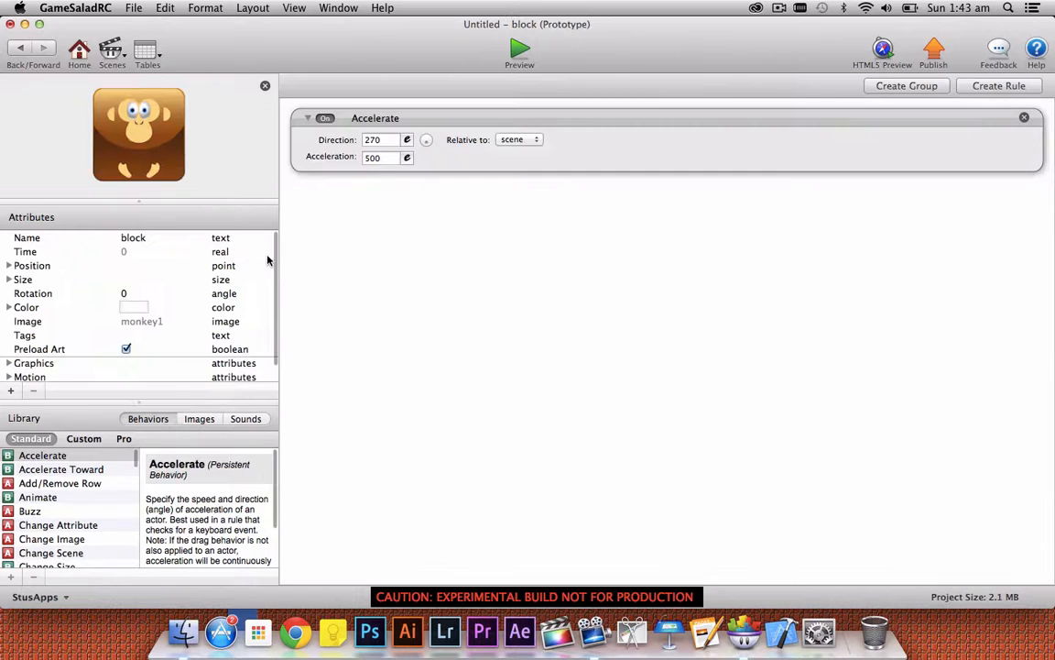
pyautogui.scroll(-5, 73, 538)
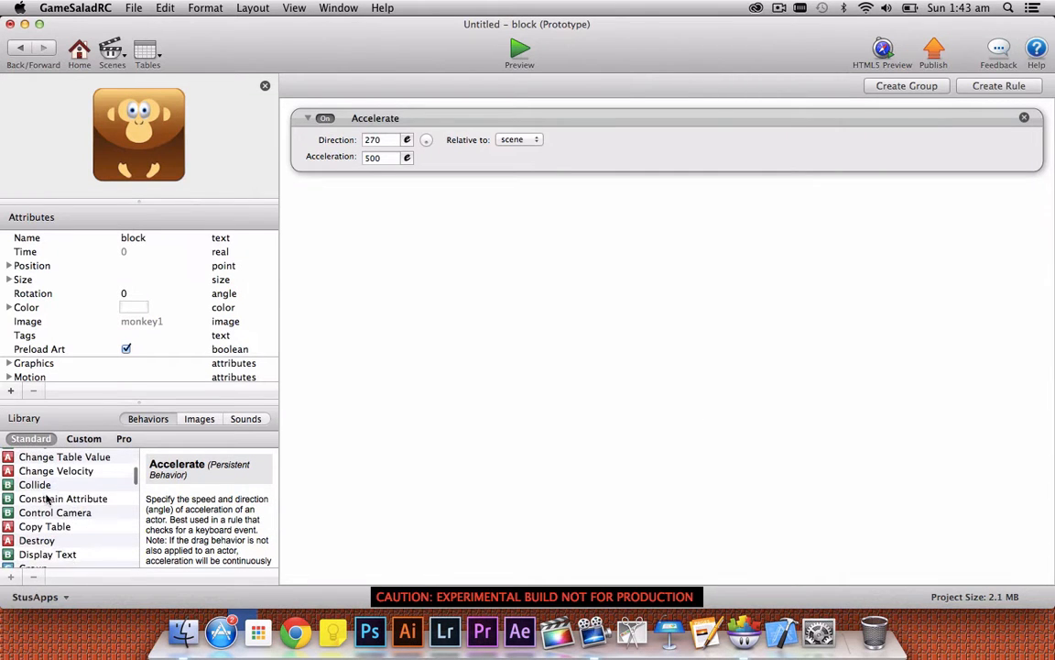
pyautogui.moveTo(46, 484); pyautogui.dragTo(341, 318)
pyautogui.click(518, 221)
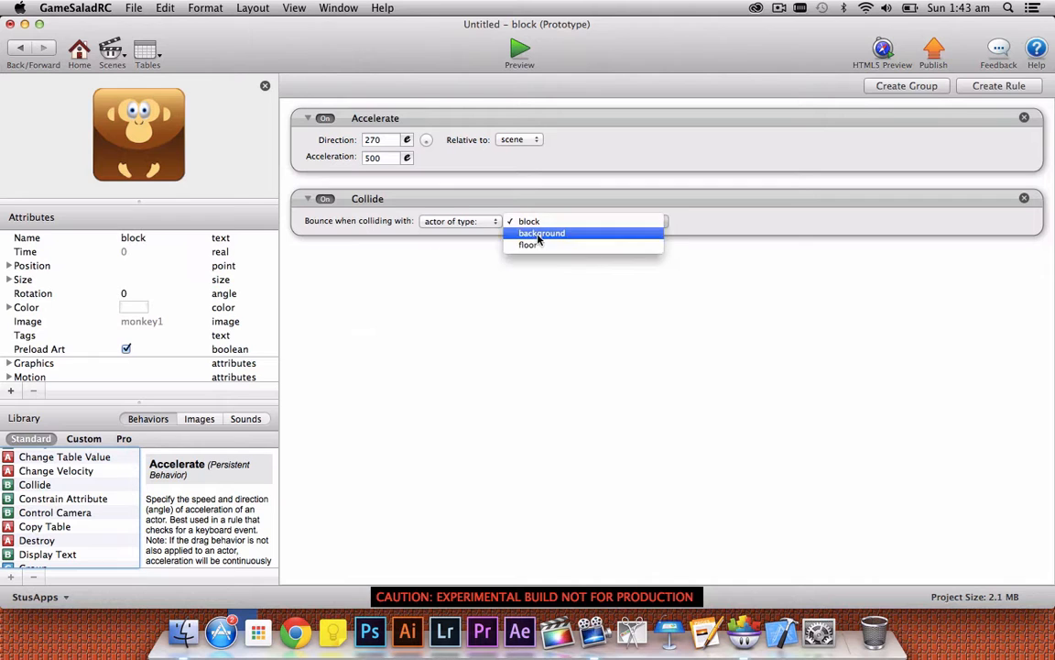
pyautogui.click(531, 243)
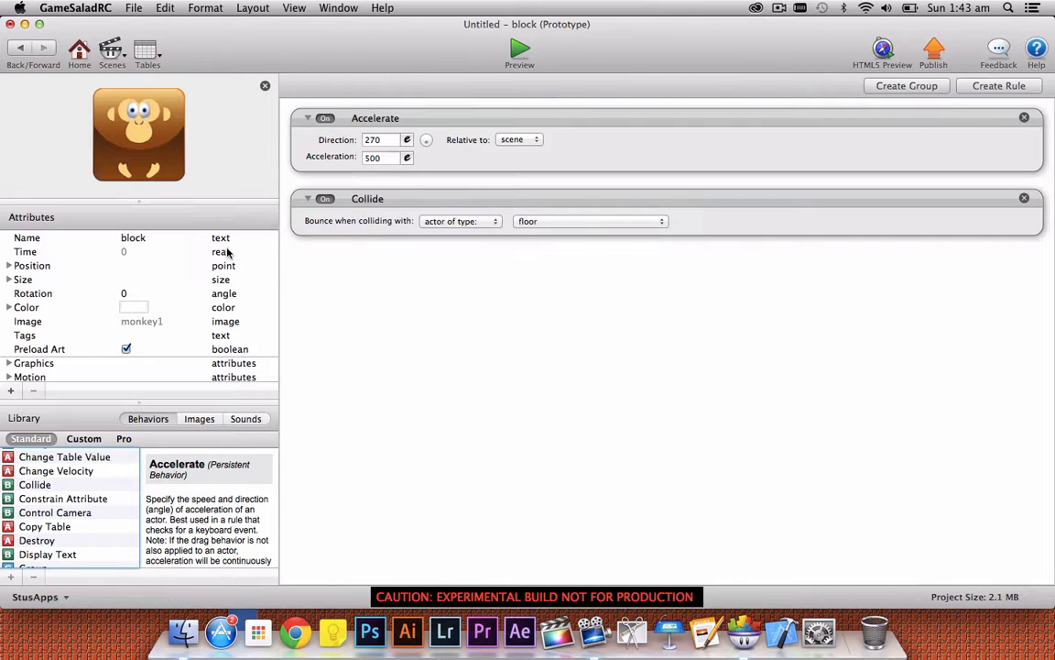
# Preview the scene to test the blocks' collision with the floor.
pyautogui.click(21, 49)
pyautogui.click(519, 50)
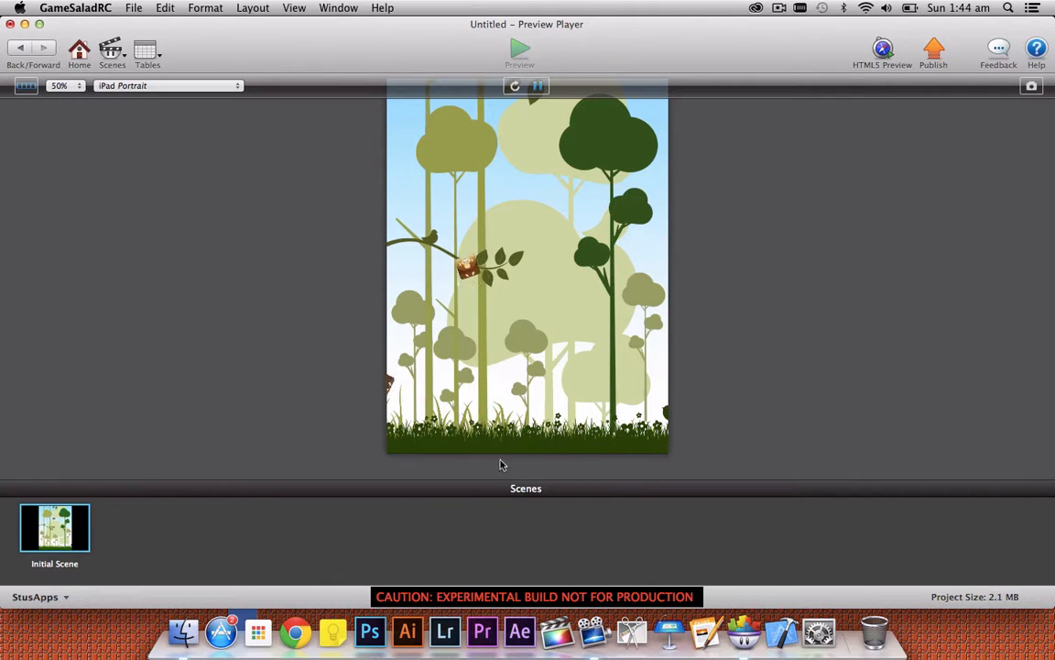
pyautogui.click(21, 49)
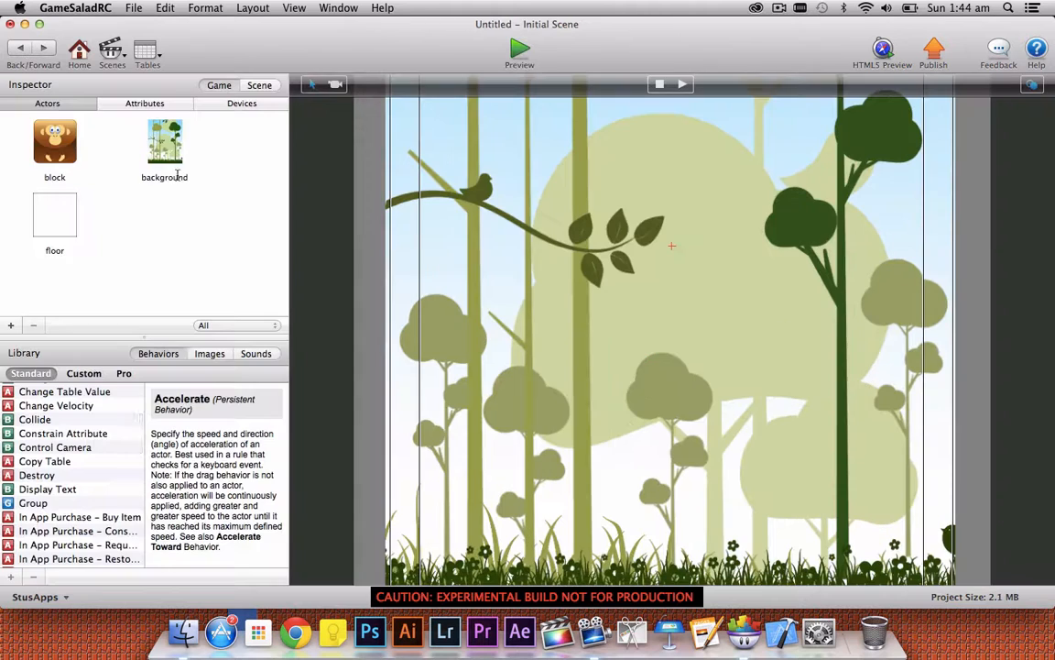
# Make the floor actor non-movable and set its bounciness to 0 in its physics attributes.
pyautogui.doubleClick(66, 217)
pyautogui.scroll(-2, 80, 273)
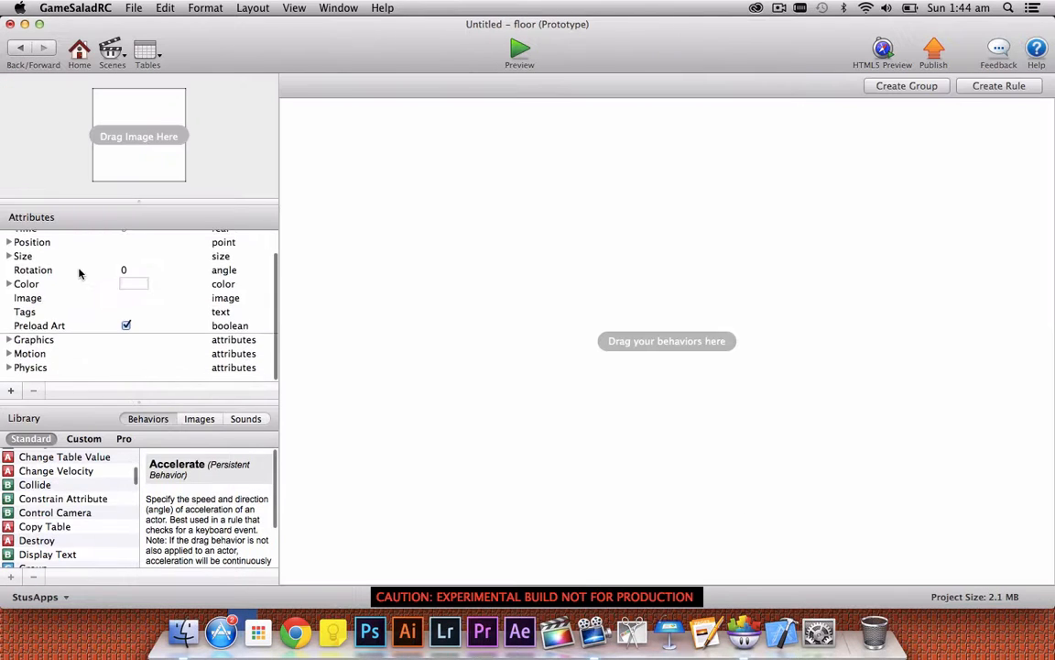
pyautogui.click(8, 375)
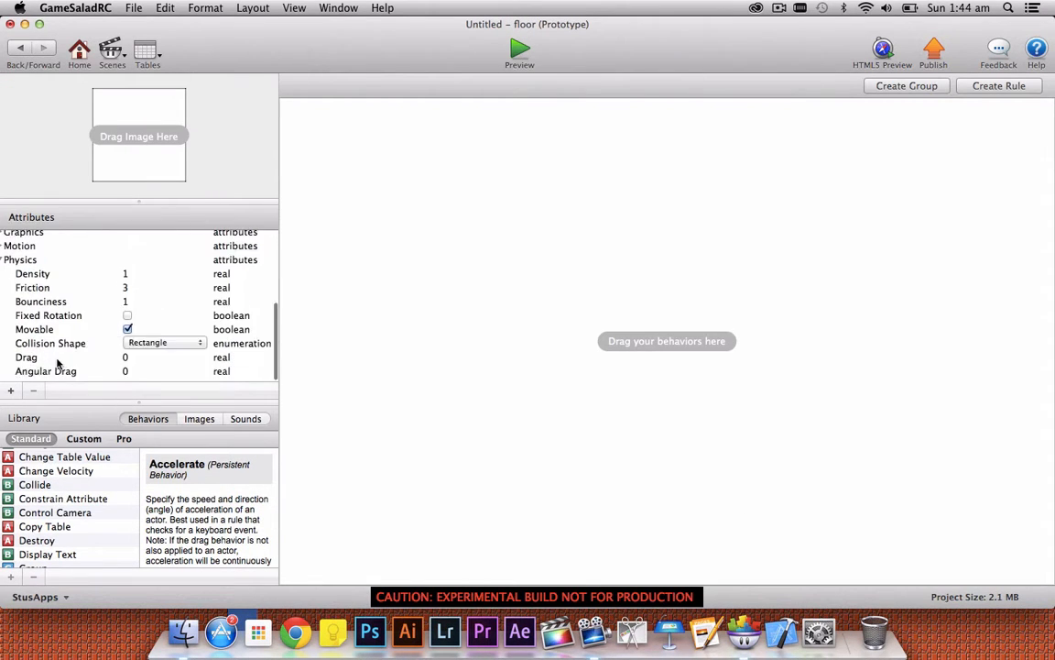
pyautogui.click(127, 333)
pyautogui.click(124, 306)
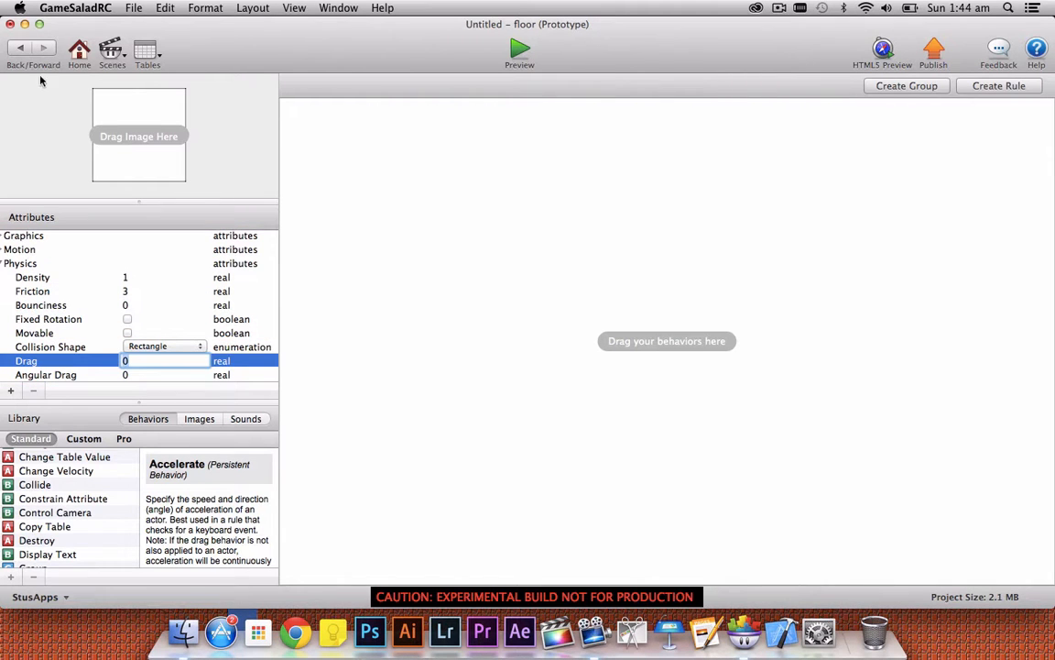
pyautogui.click(20, 48)
# Set the block actor's bounciness to 0 in its physics attributes.
pyautogui.click(70, 154)
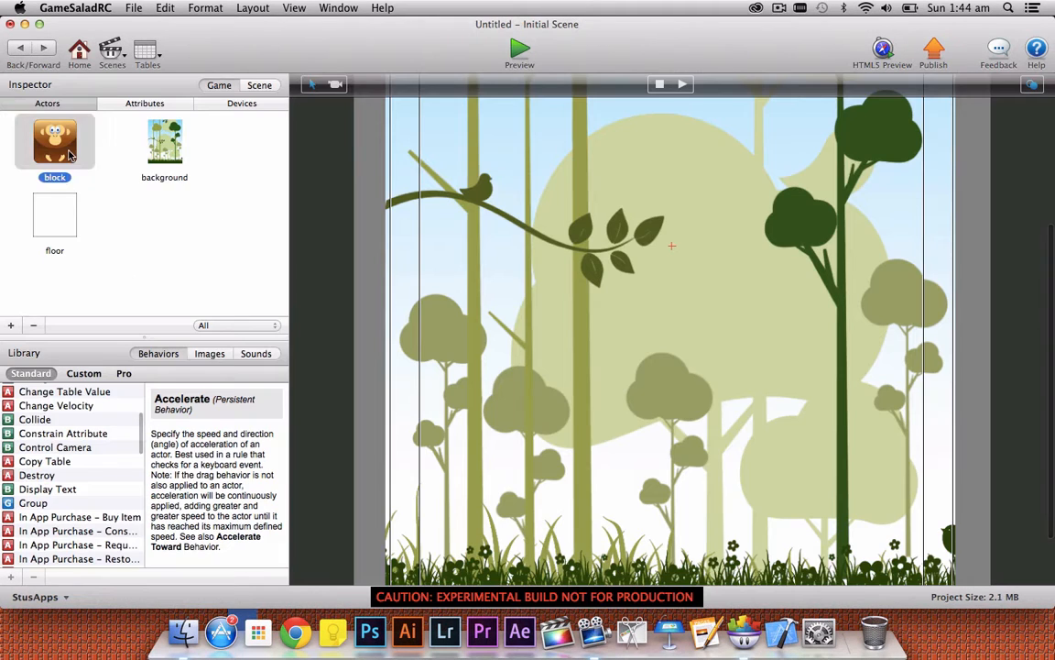
pyautogui.doubleClick(70, 154)
pyautogui.scroll(-1, 66, 334)
pyautogui.click(8, 374)
pyautogui.scroll(-3, 50, 371)
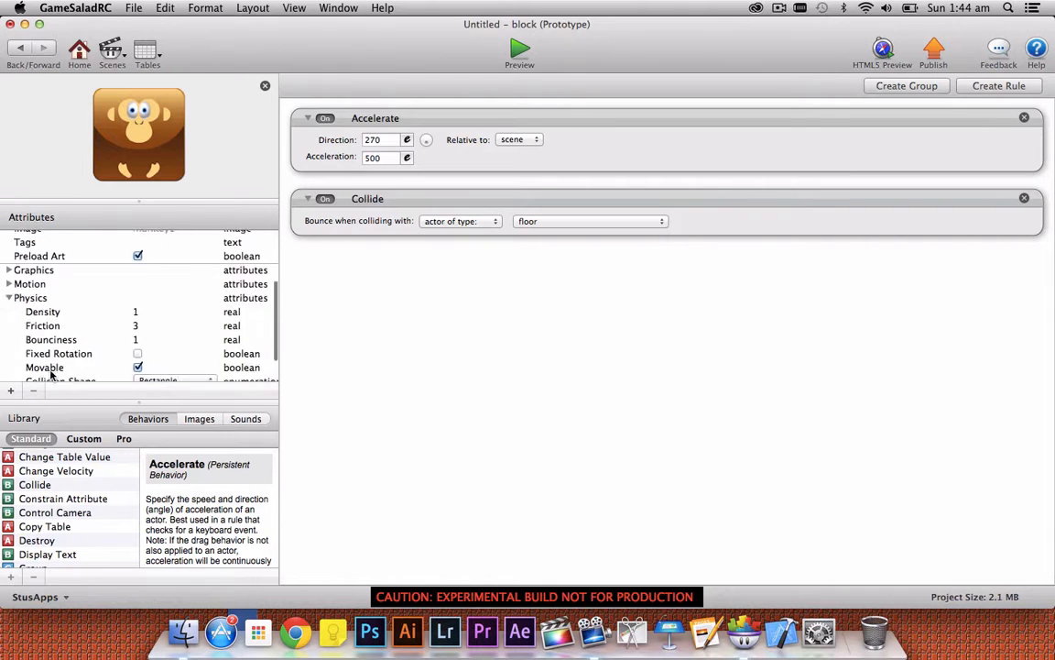
pyautogui.scroll(-2, 51, 371)
pyautogui.click(125, 305)
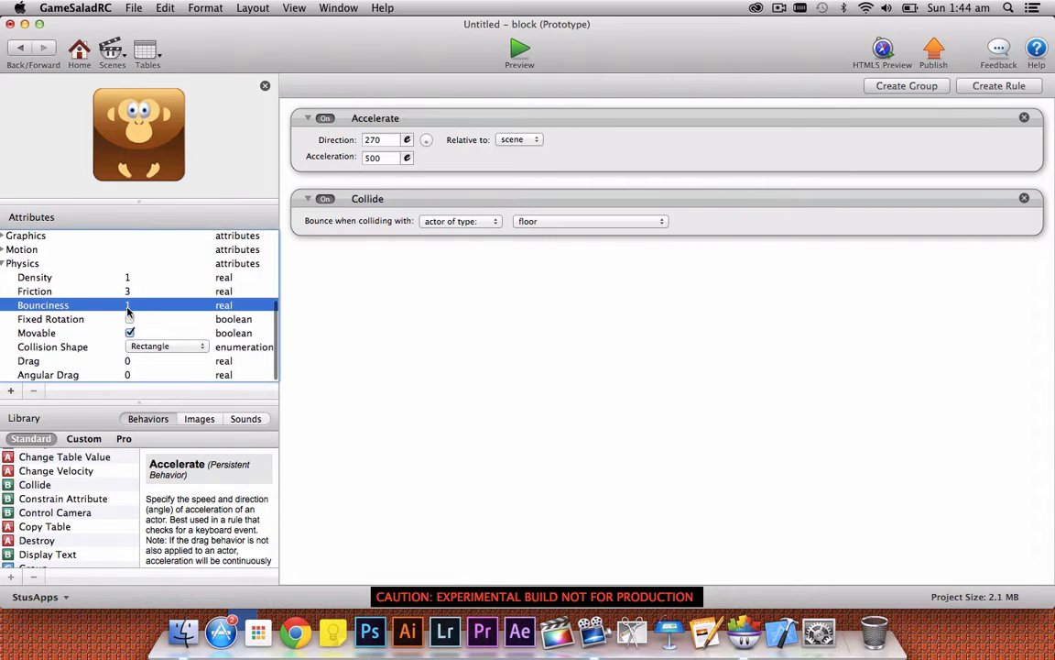
pyautogui.click(129, 307)
pyautogui.write('0')
pyautogui.press('Tab')
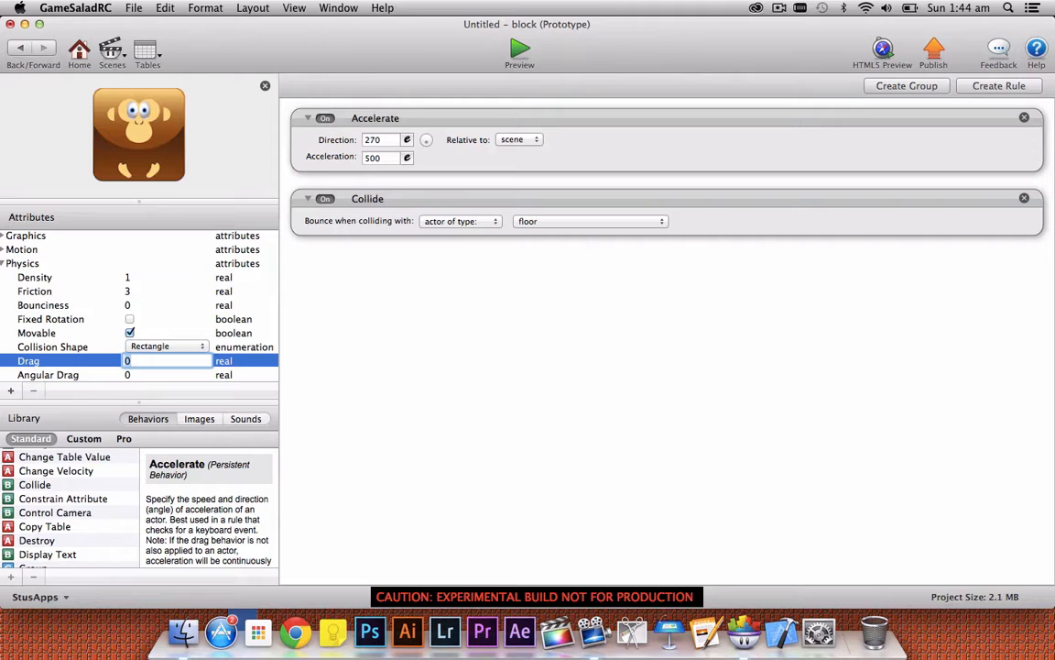
# Preview the scene and spawn many blocks above the floor to test how they land and stack.
pyautogui.click(33, 44)
pyautogui.click(519, 51)
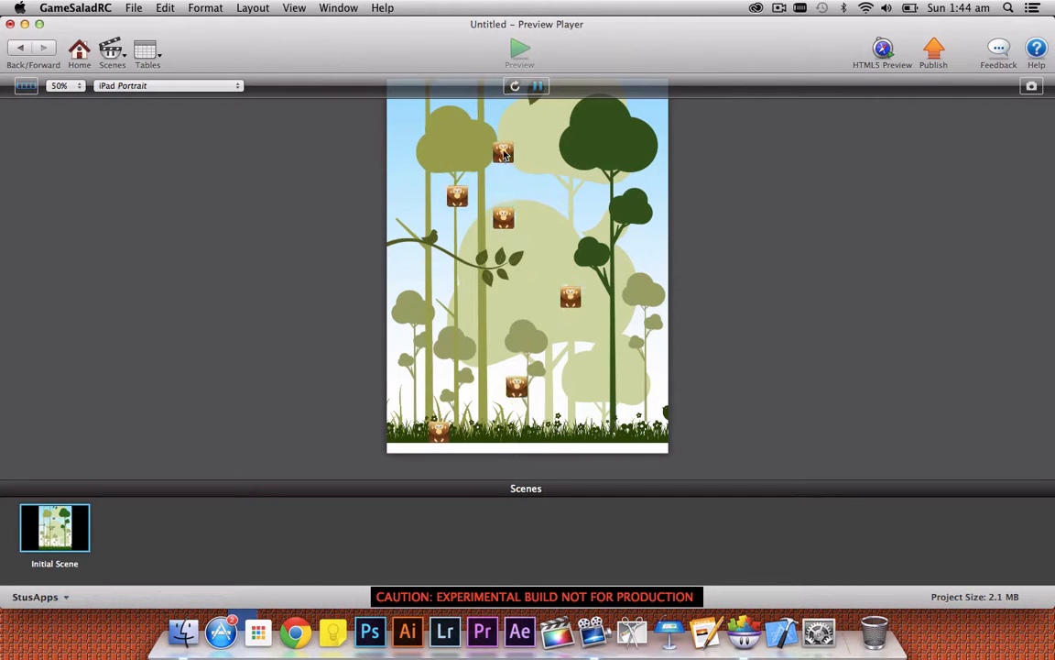
pyautogui.click(540, 169)
pyautogui.click(525, 189)
pyautogui.click(466, 202)
pyautogui.click(490, 207)
pyautogui.click(506, 187)
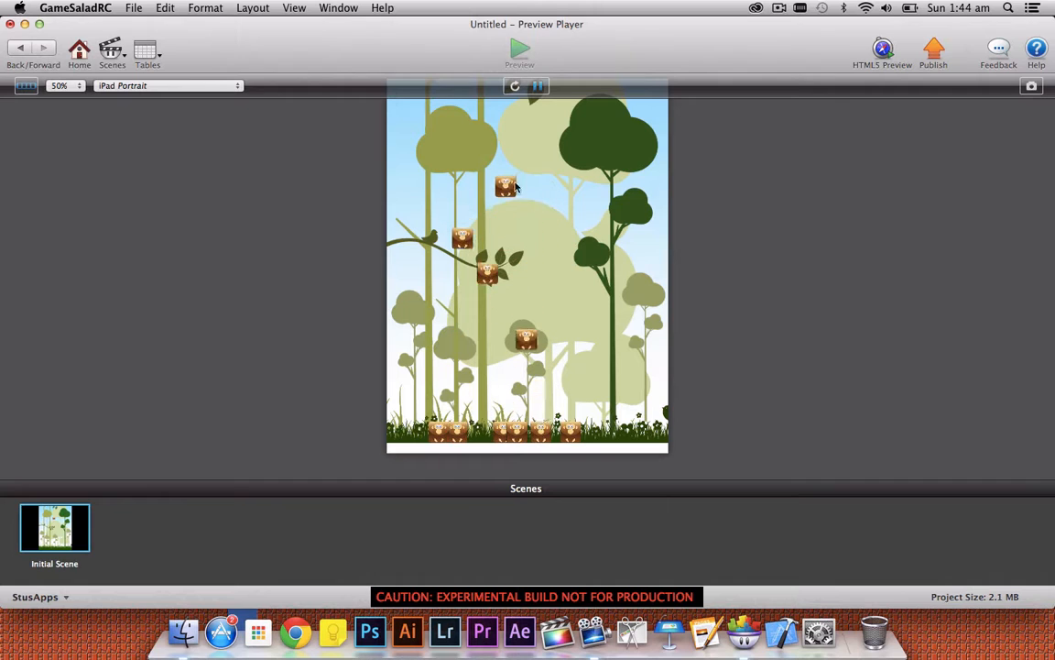
pyautogui.click(523, 187)
pyautogui.click(495, 195)
pyautogui.click(512, 179)
pyautogui.click(523, 179)
pyautogui.click(539, 176)
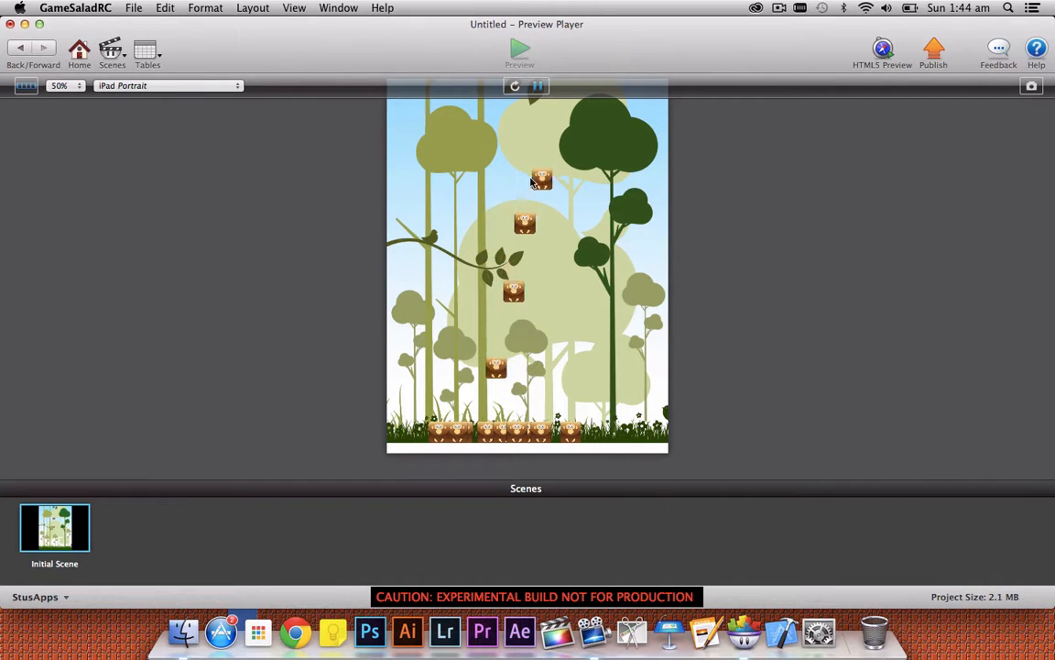
pyautogui.click(504, 176)
pyautogui.click(486, 174)
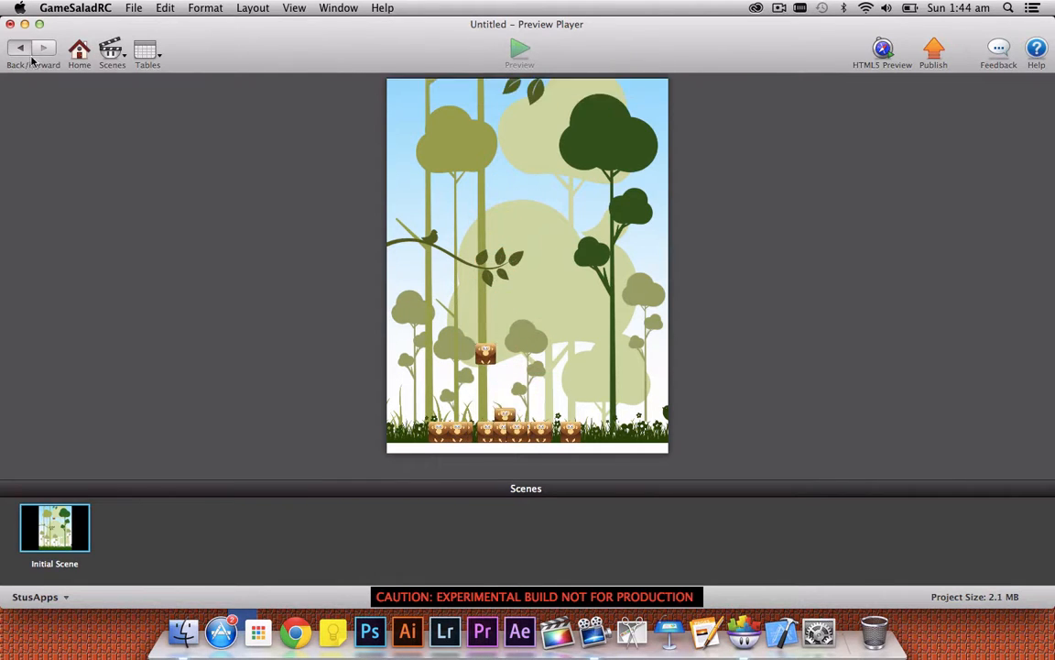
pyautogui.click(32, 59)
# Add a second Collide behavior to the block actor for collisions with other block actors.
pyautogui.doubleClick(66, 157)
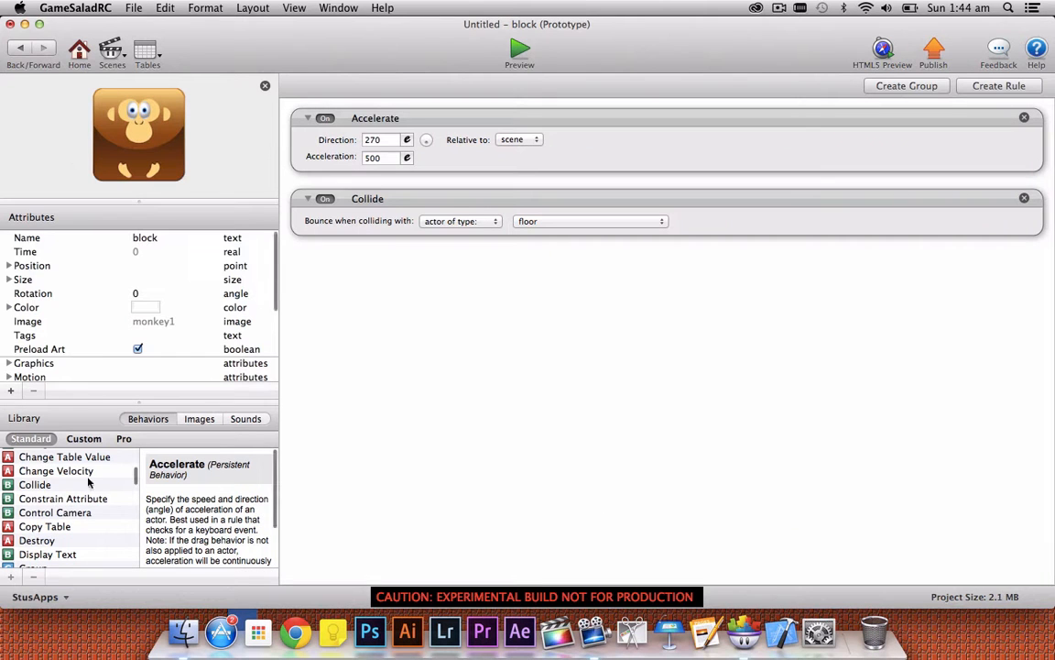
pyautogui.moveTo(36, 484); pyautogui.dragTo(442, 360)
pyautogui.click(558, 285)
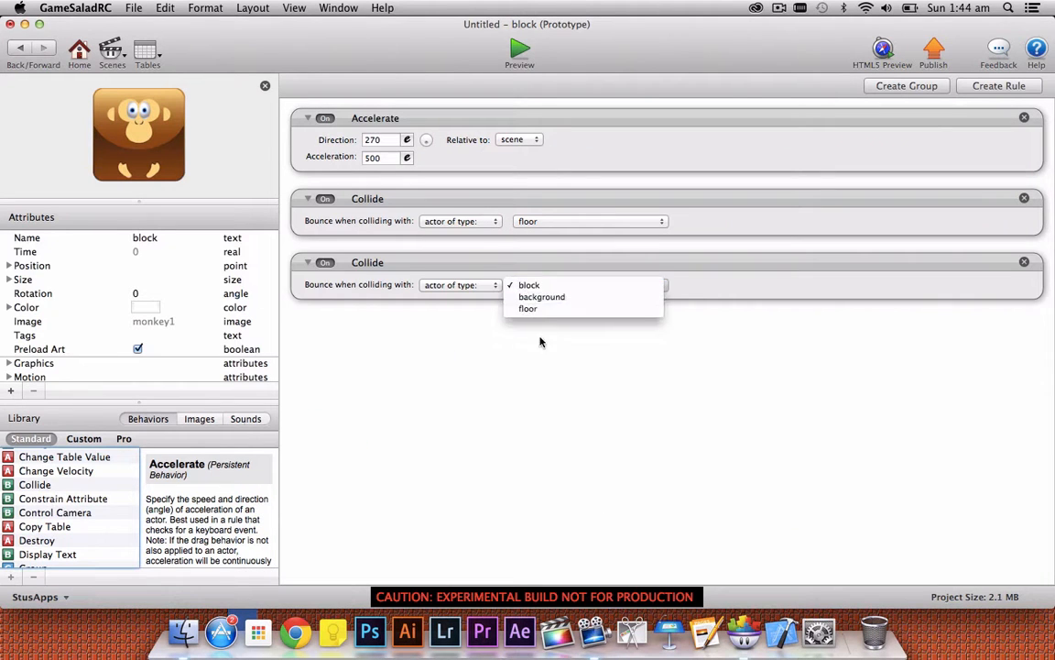
pyautogui.click(518, 329)
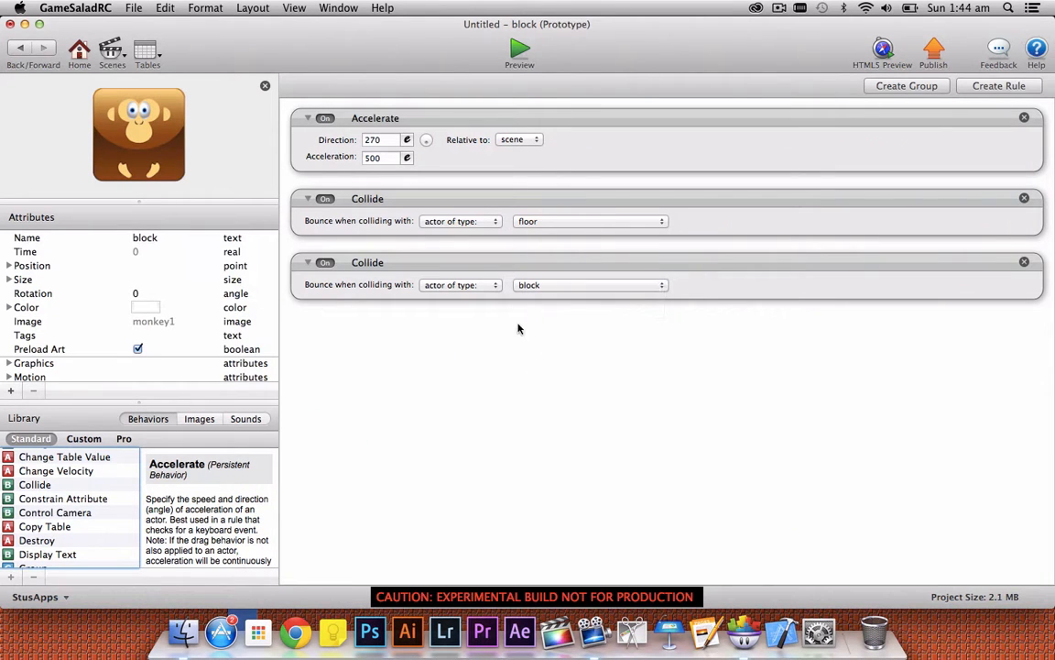
# Preview the scene and spawn a column of blocks to test how they stack on each other.
pyautogui.click(22, 53)
pyautogui.click(519, 50)
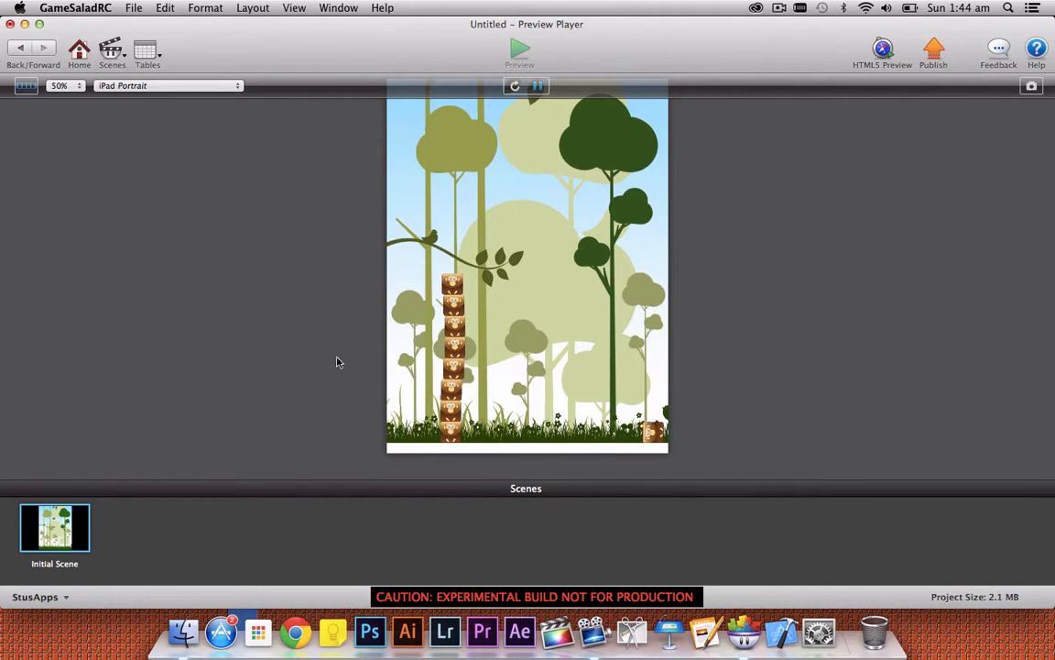
pyautogui.click(20, 48)
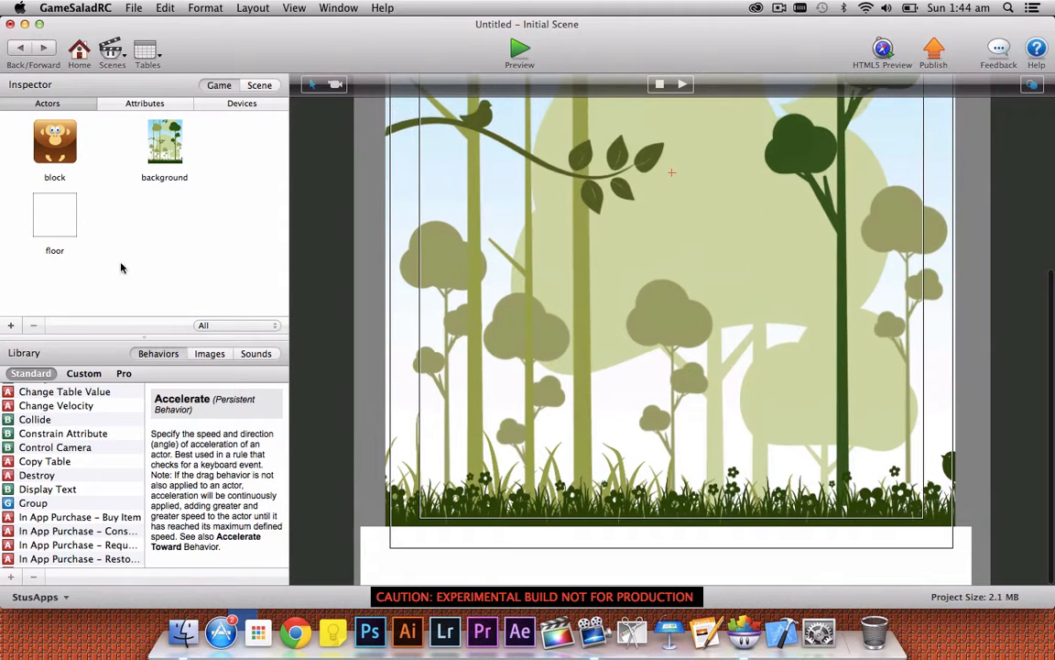
# Make the floor actor fully transparent by lowering its color opacity to 0.
pyautogui.doubleClick(52, 214)
pyautogui.click(38, 307)
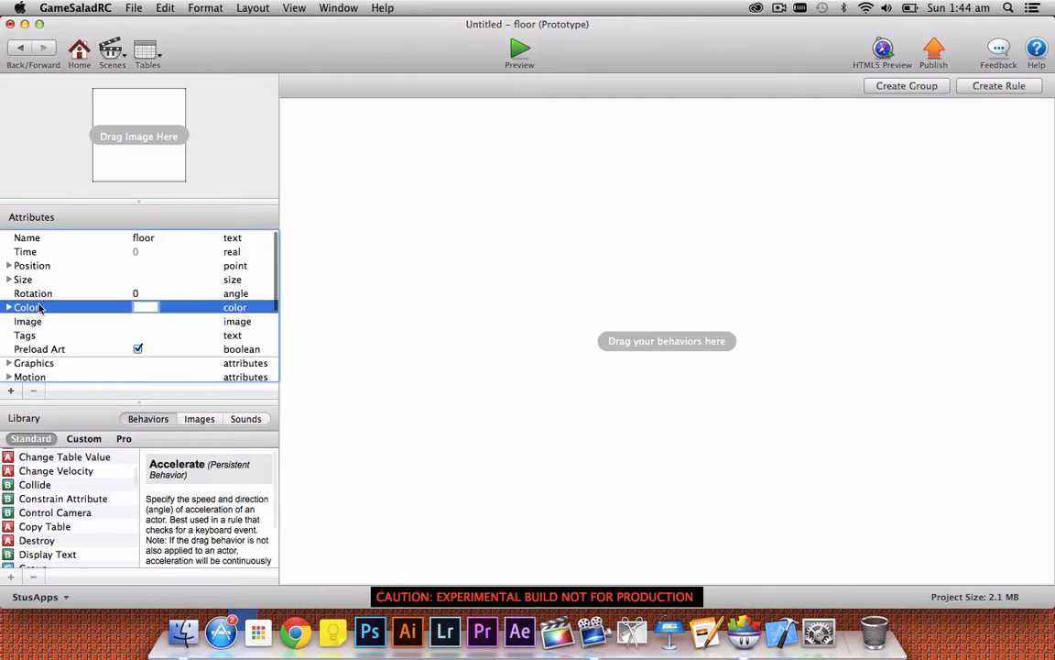
pyautogui.click(146, 308)
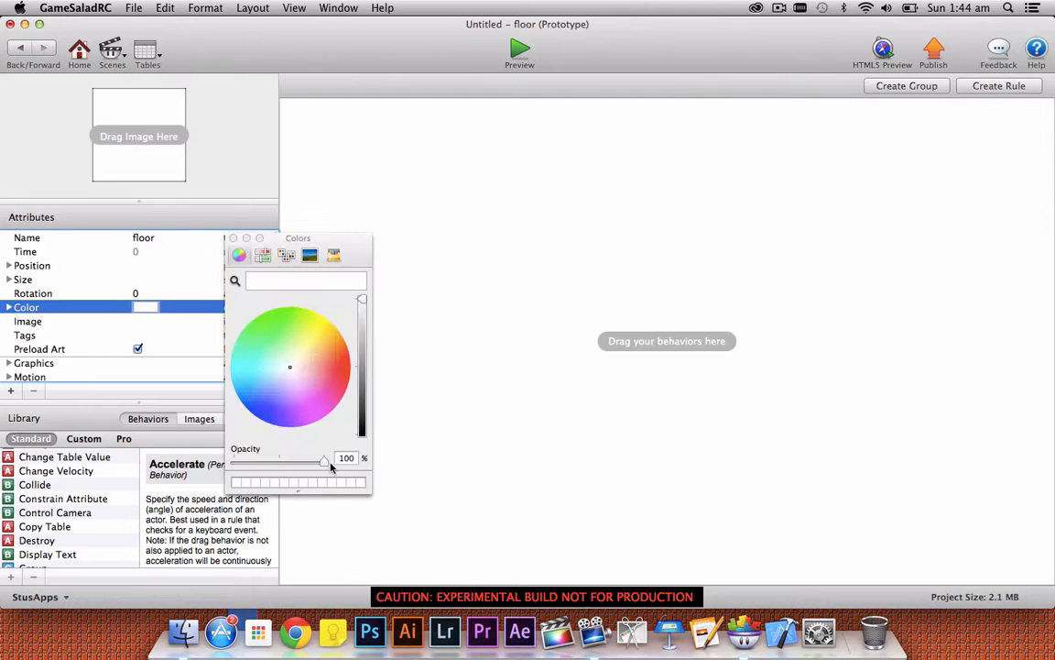
pyautogui.moveTo(331, 467); pyautogui.dragTo(234, 464)
pyautogui.click(199, 226)
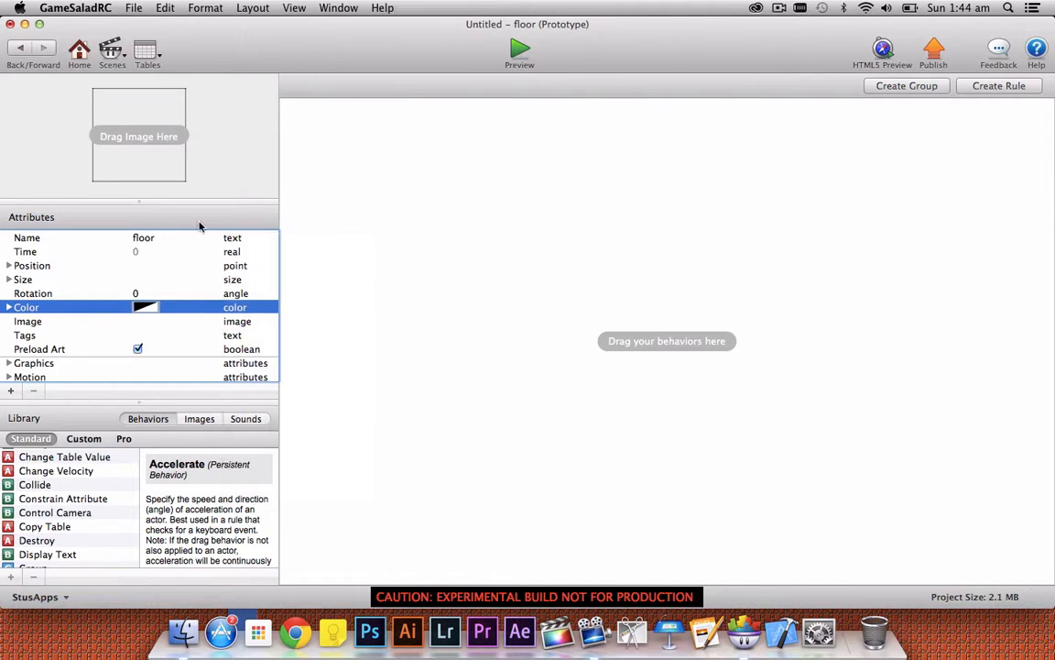
# Preview the scene and stack blocks on the transparent floor.
pyautogui.click(20, 47)
pyautogui.click(519, 50)
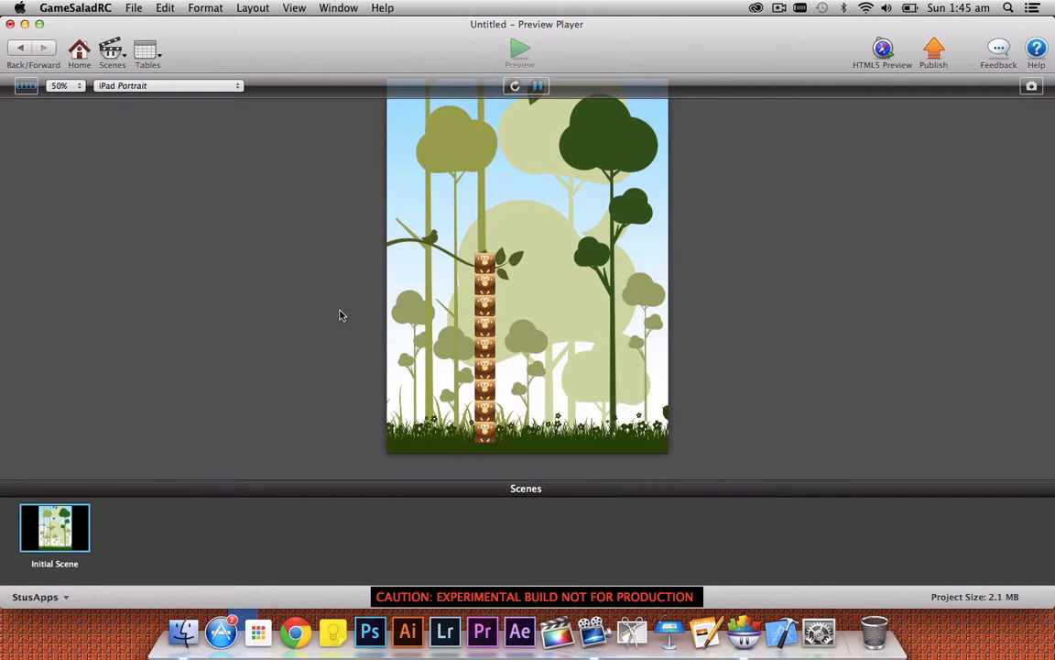
pyautogui.click(15, 46)
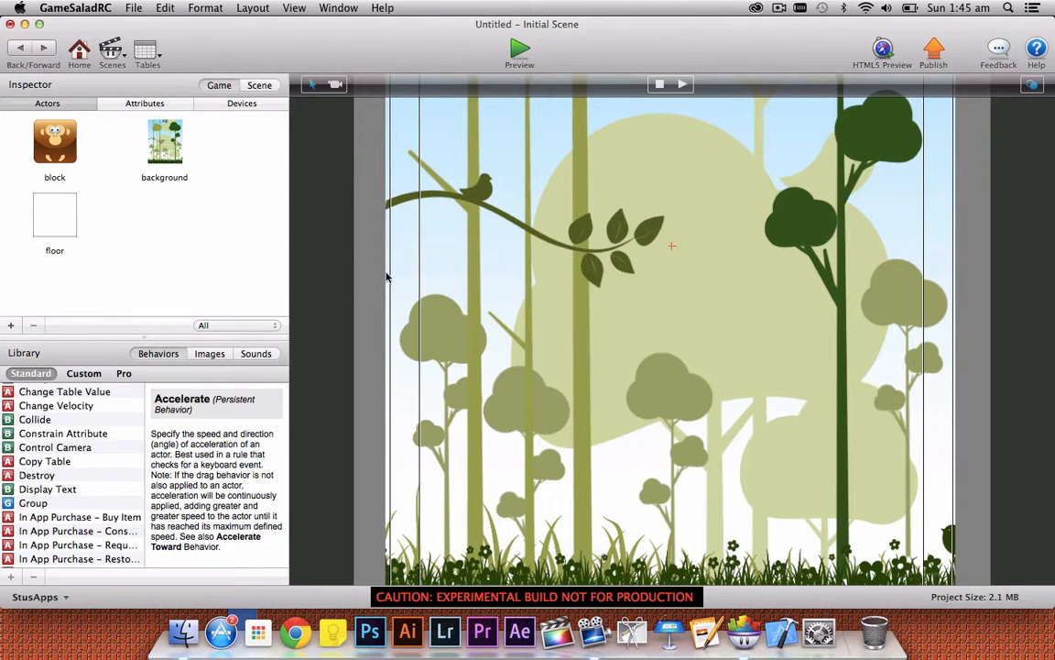
# Add a looping Play Music behavior with the Africa track to the background actor, outside its touch rule.
pyautogui.doubleClick(161, 151)
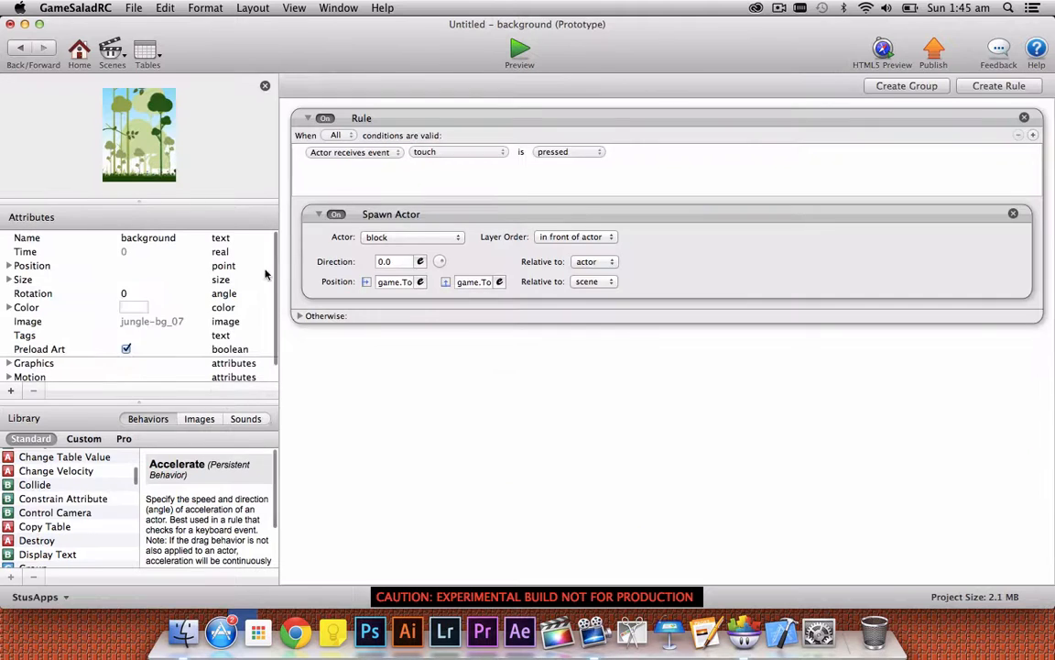
pyautogui.click(251, 420)
pyautogui.scroll(-2, 104, 513)
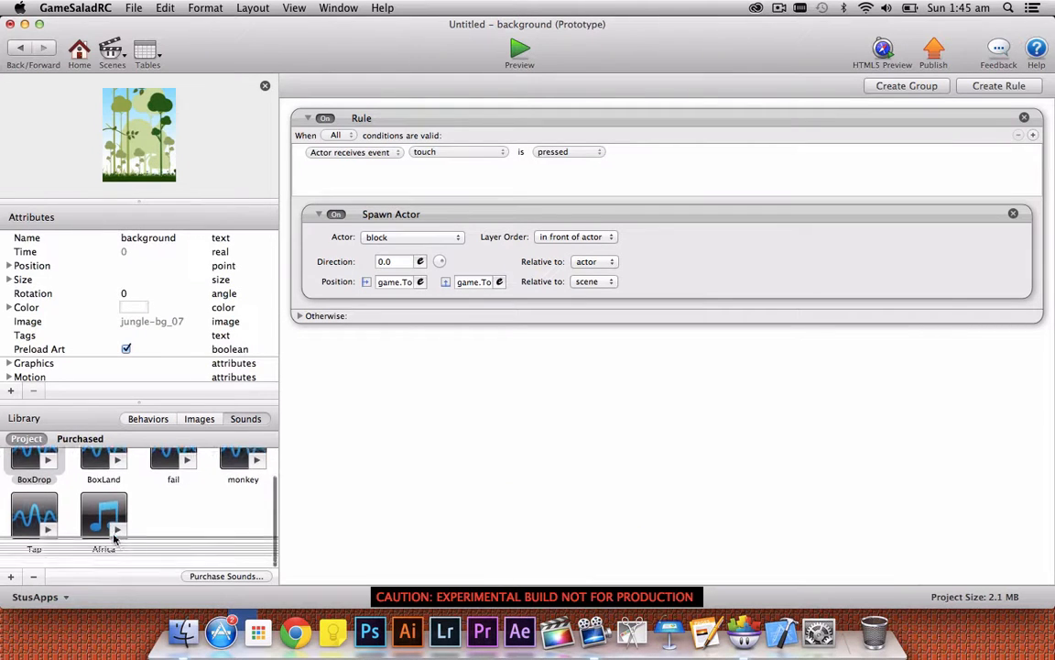
pyautogui.moveTo(103, 530); pyautogui.dragTo(435, 424)
pyautogui.click(464, 385)
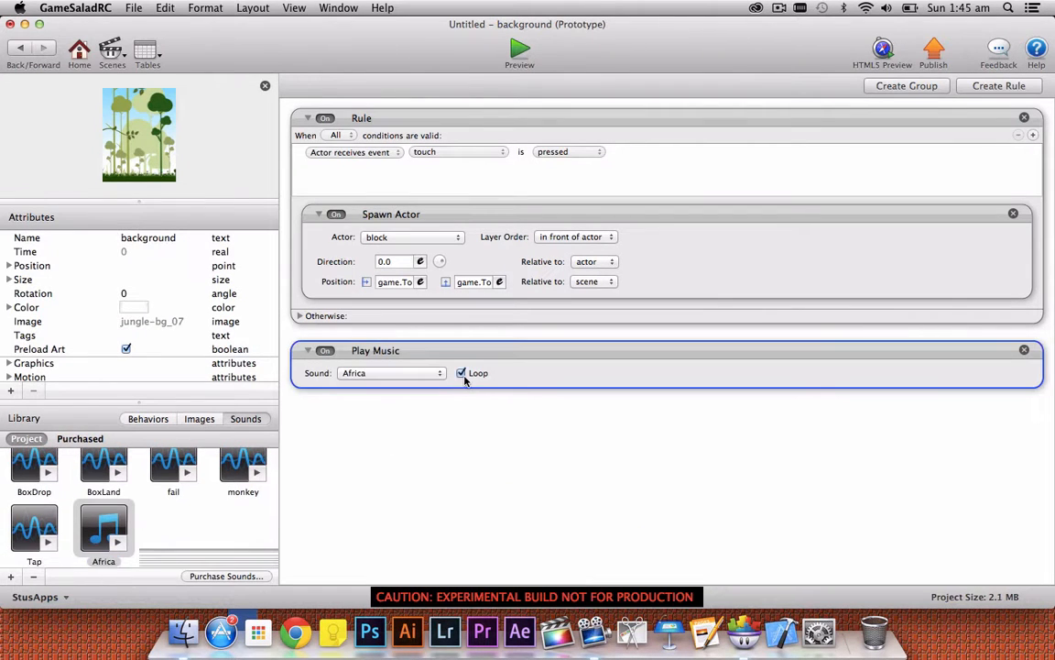
# Add a Play Sound behavior with the BoxDrop sound above the block actor's Accelerate behavior.
pyautogui.click(21, 48)
pyautogui.doubleClick(51, 130)
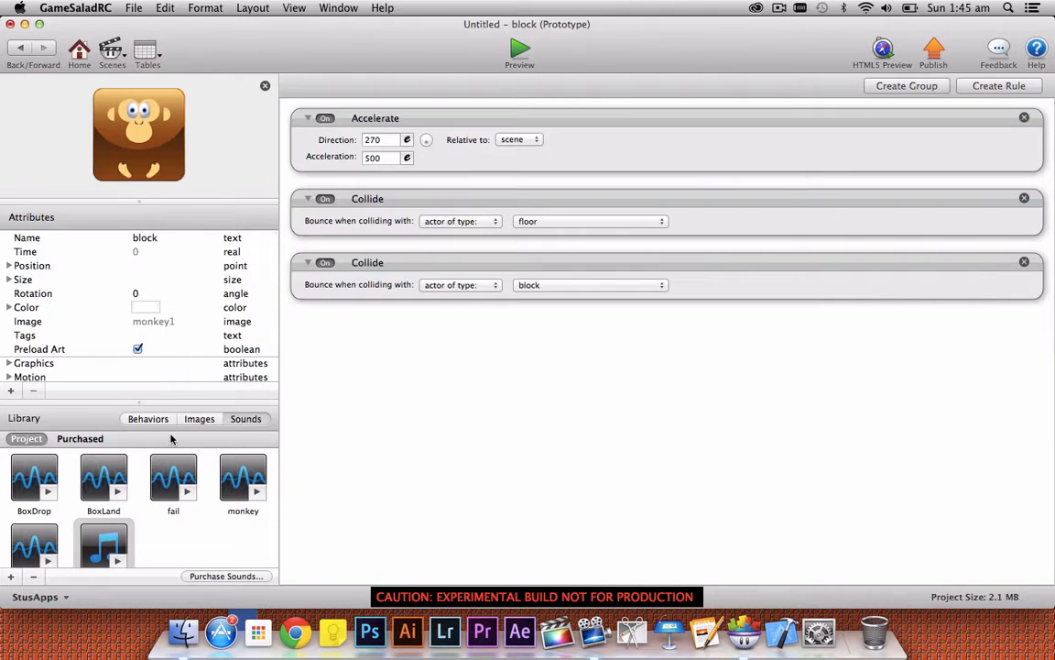
pyautogui.scroll(-2, 205, 533)
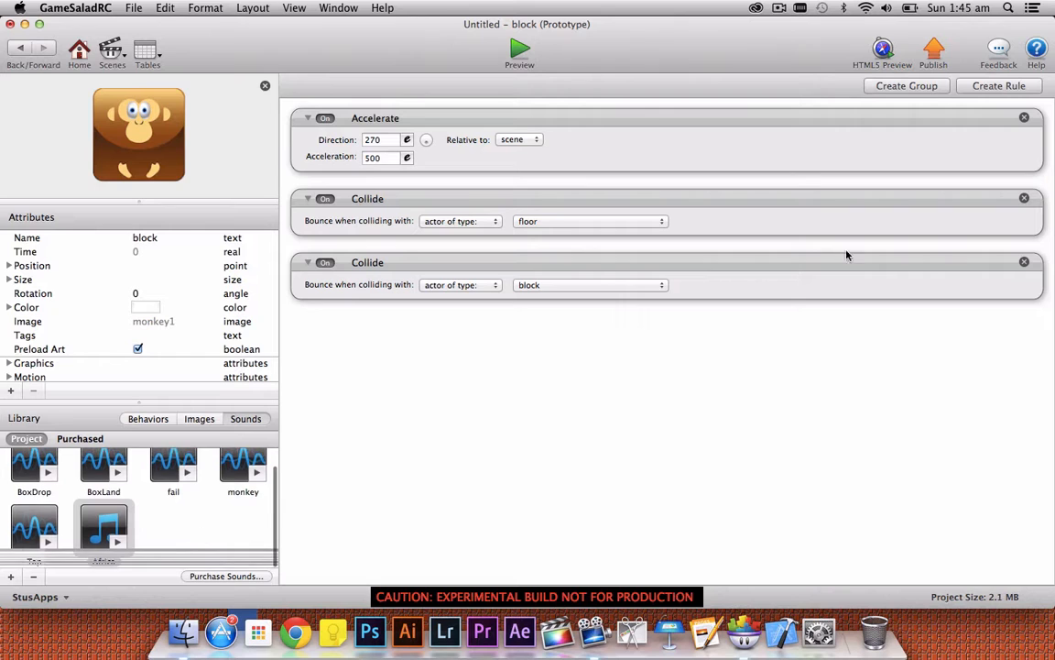
pyautogui.click(1005, 88)
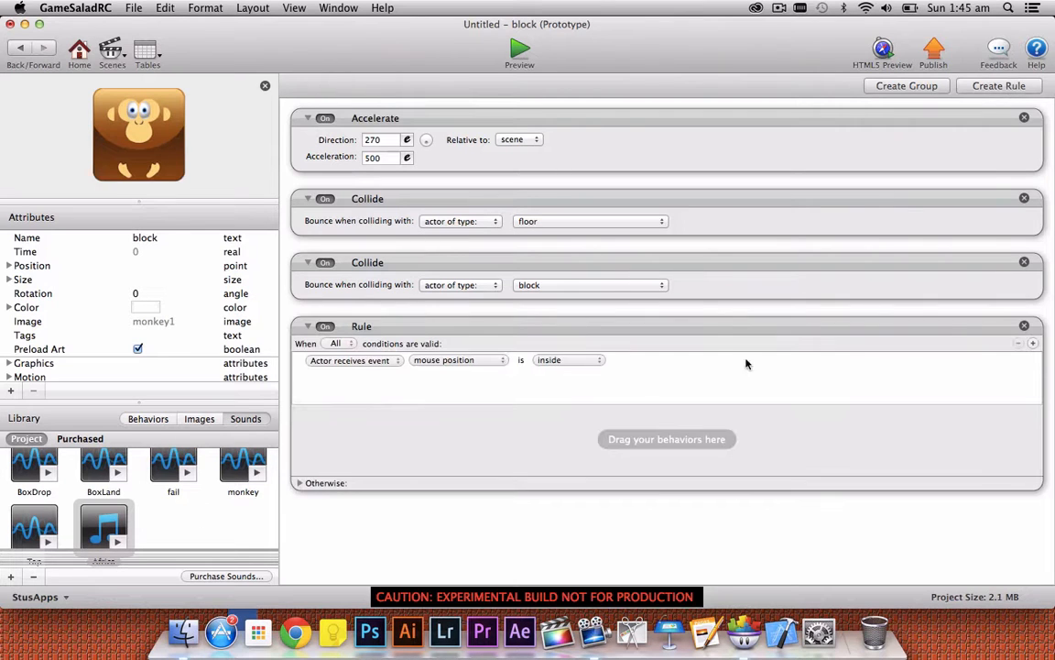
pyautogui.click(1024, 327)
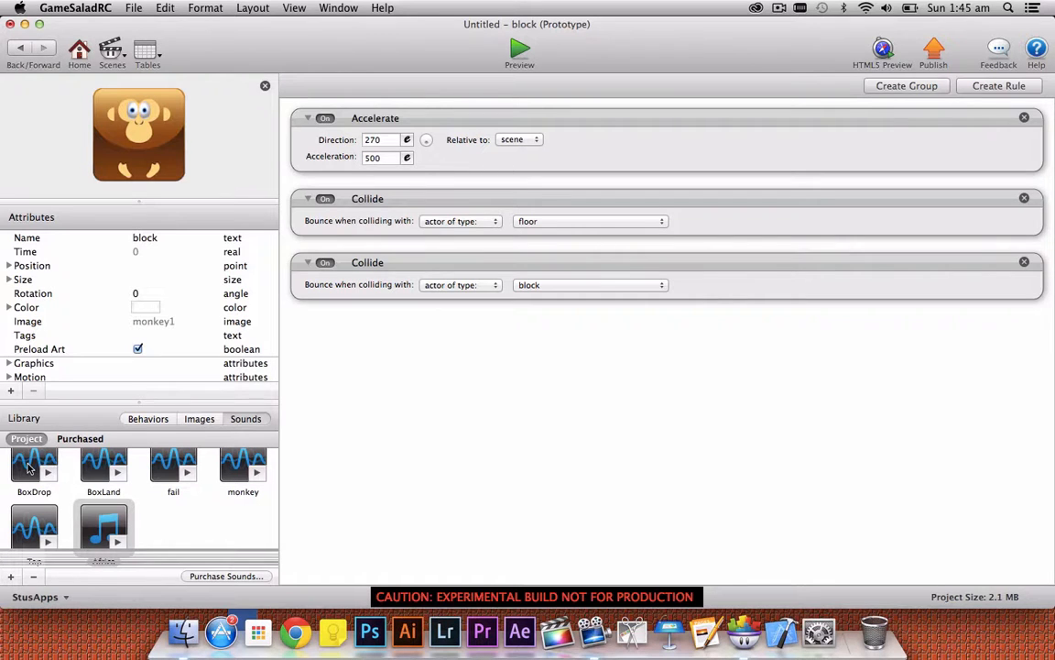
pyautogui.moveTo(29, 468); pyautogui.dragTo(387, 148)
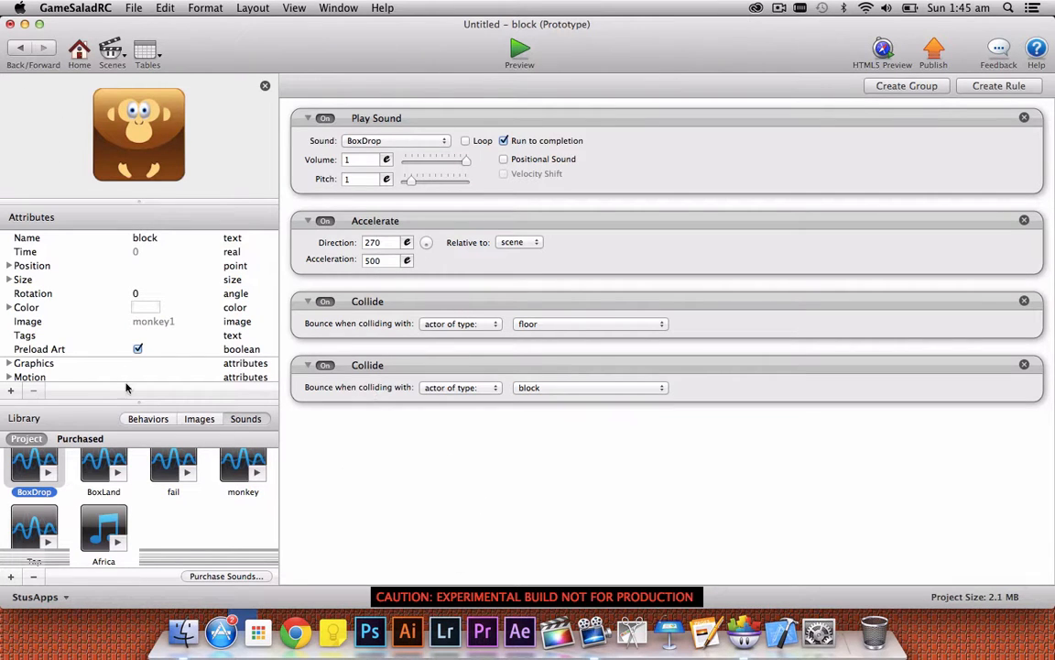
# Create a rule on the block actor that plays the BoxLand sound when it overlaps or collides with a block.
pyautogui.click(998, 85)
pyautogui.click(446, 446)
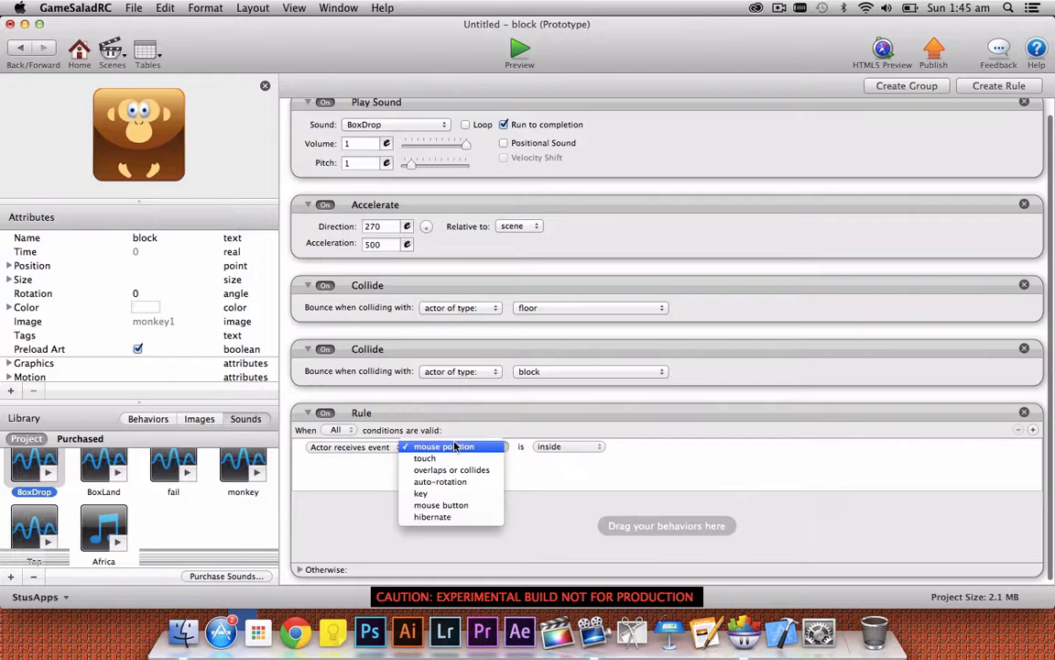
pyautogui.click(448, 470)
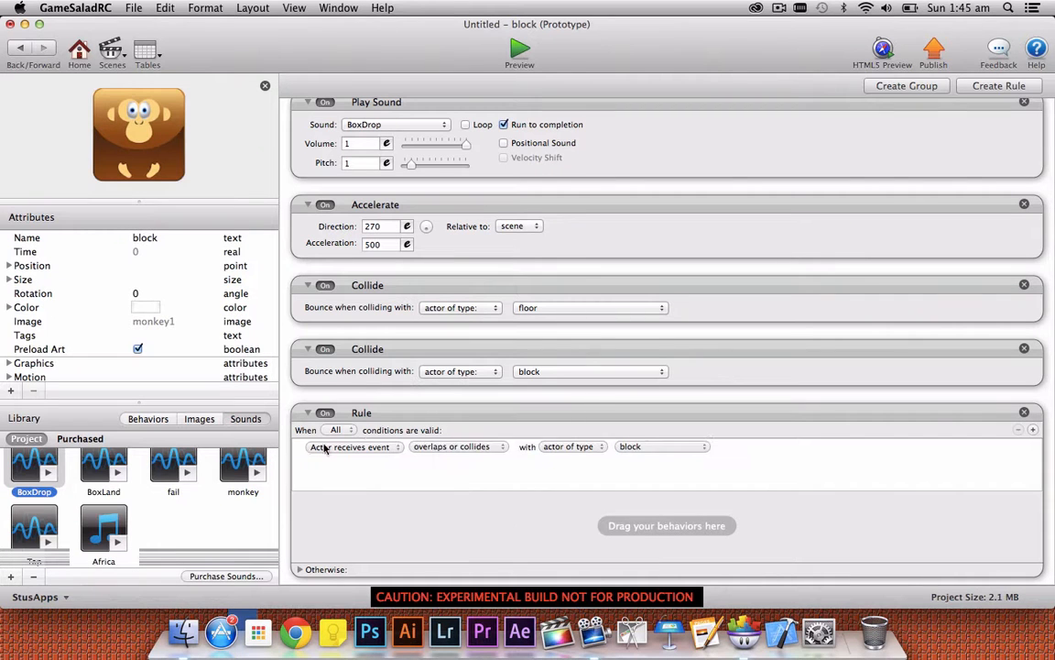
pyautogui.moveTo(102, 469); pyautogui.dragTo(371, 536)
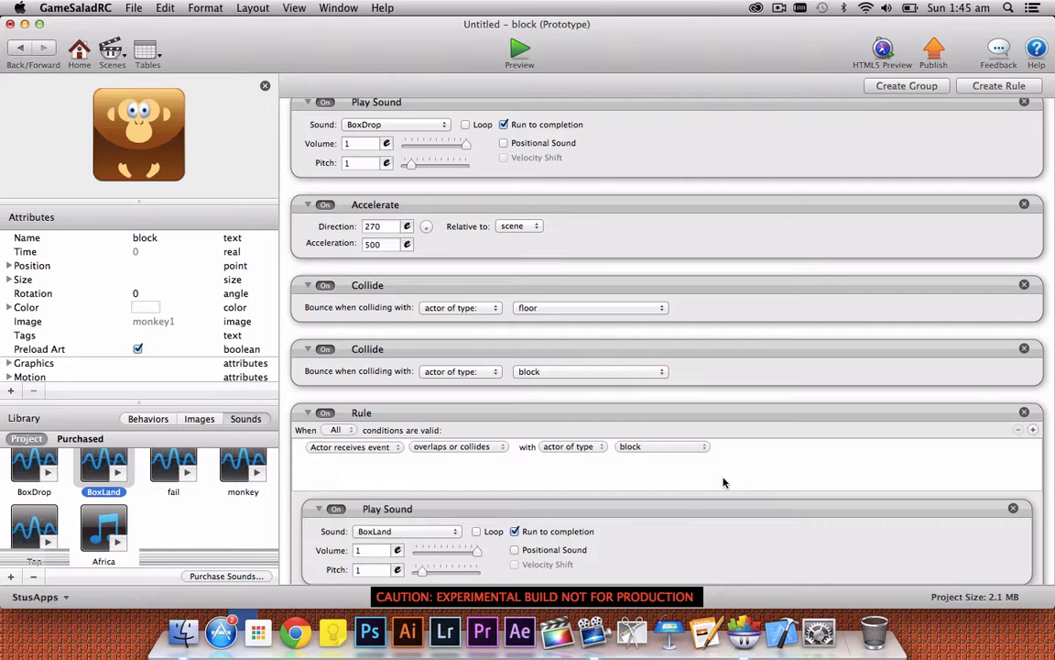
# Add an overlaps or collides with floor condition to the BoxLand rule and make it apply when any condition is valid.
pyautogui.click(1032, 429)
pyautogui.click(457, 467)
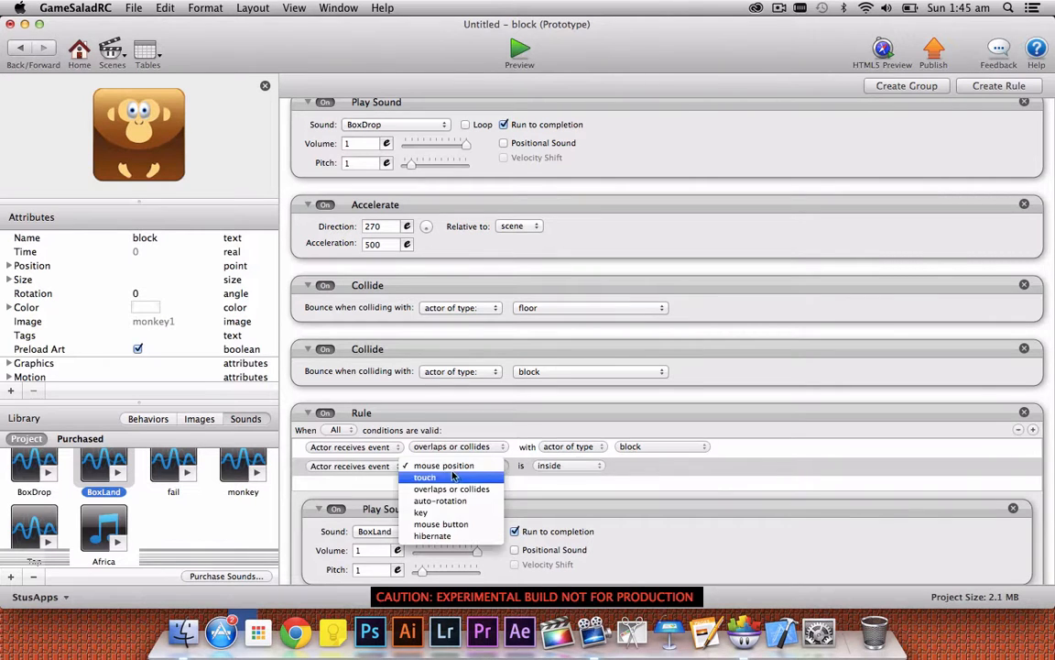
pyautogui.click(438, 488)
pyautogui.click(634, 467)
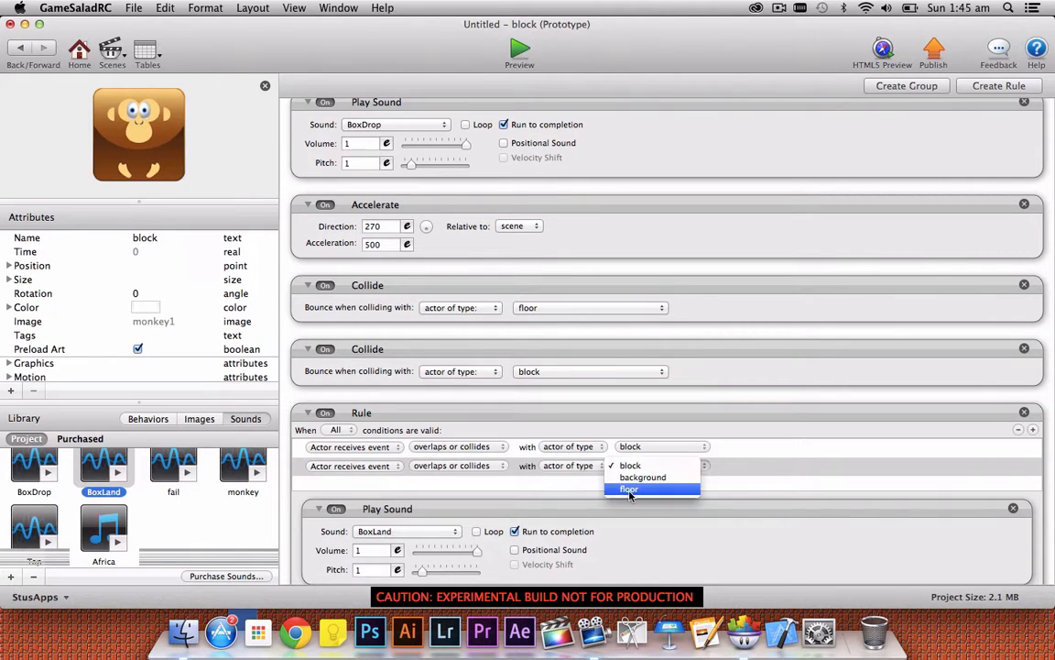
pyautogui.click(629, 489)
pyautogui.click(336, 430)
pyautogui.click(316, 401)
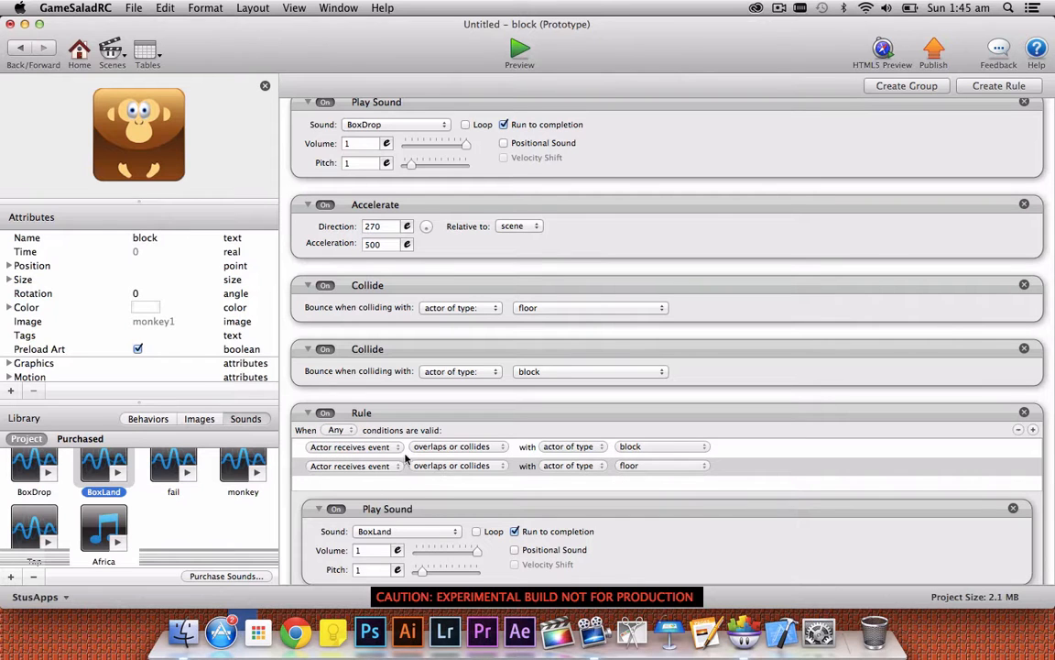
# Preview the scene and stack blocks to test the music and the drop and landing sounds.
pyautogui.click(32, 55)
pyautogui.click(519, 50)
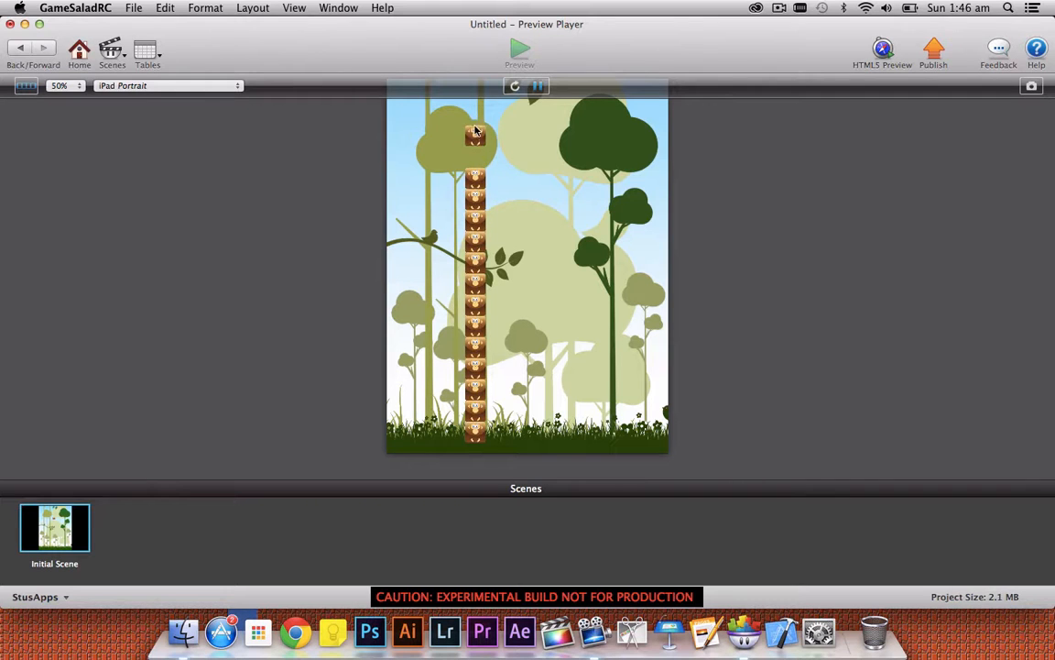
pyautogui.click(21, 50)
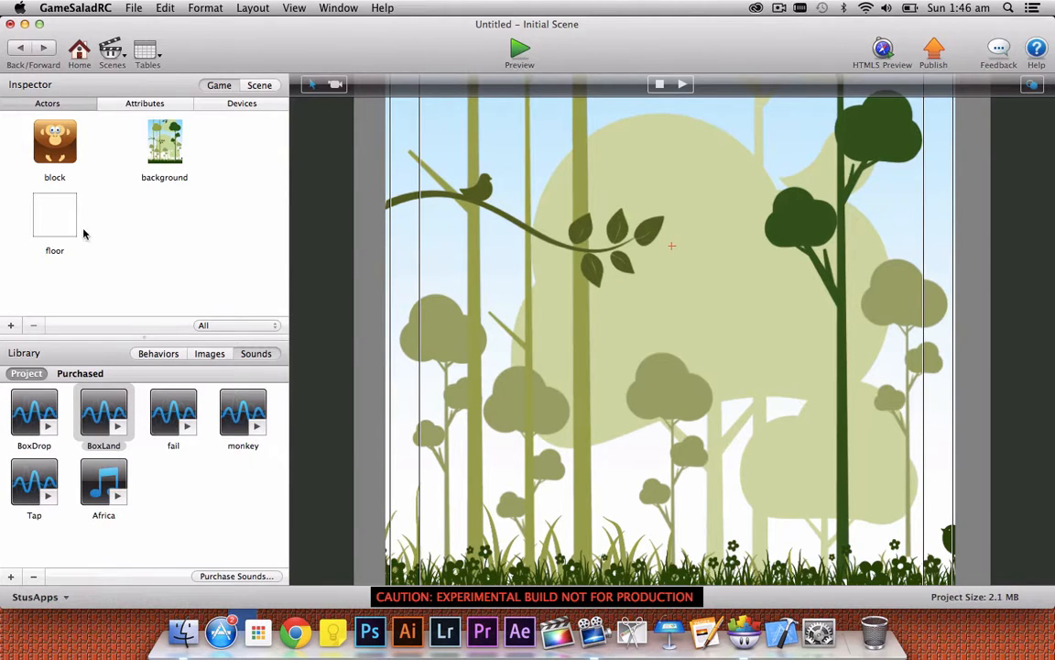
# Create another rule on the block actor that plays the monkey sound when it overlaps or collides with the floor.
pyautogui.doubleClick(55, 142)
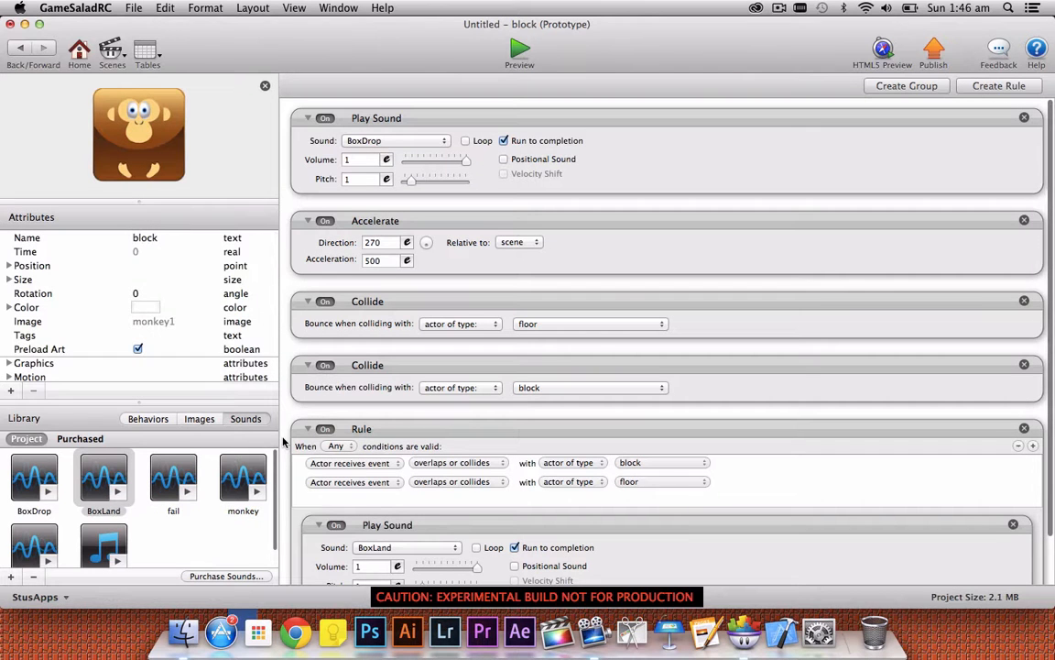
pyautogui.click(998, 85)
pyautogui.click(467, 447)
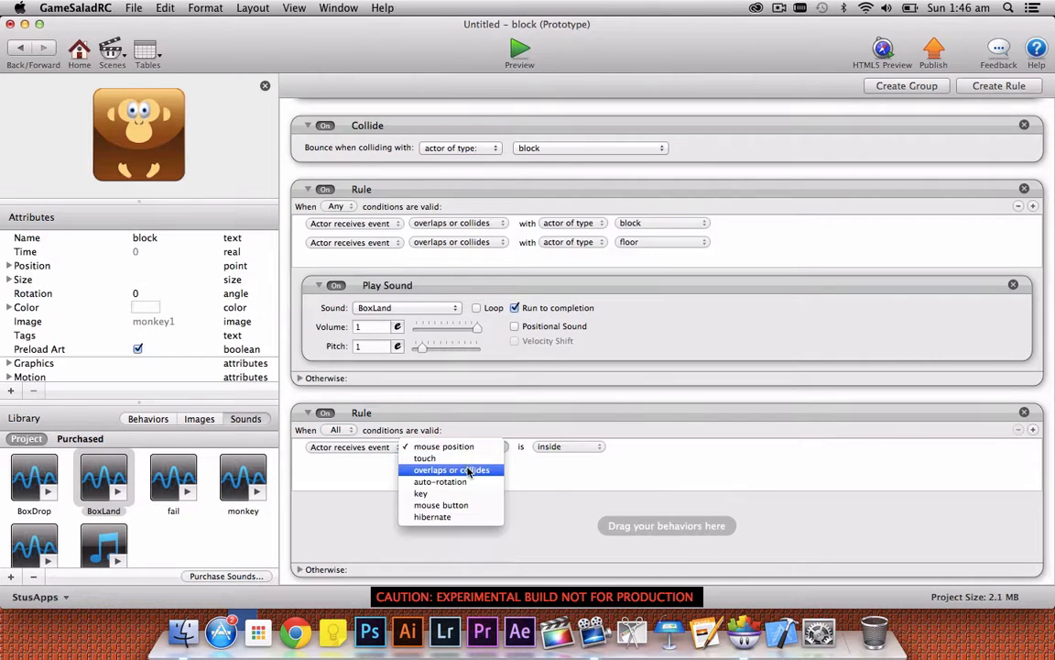
pyautogui.click(471, 467)
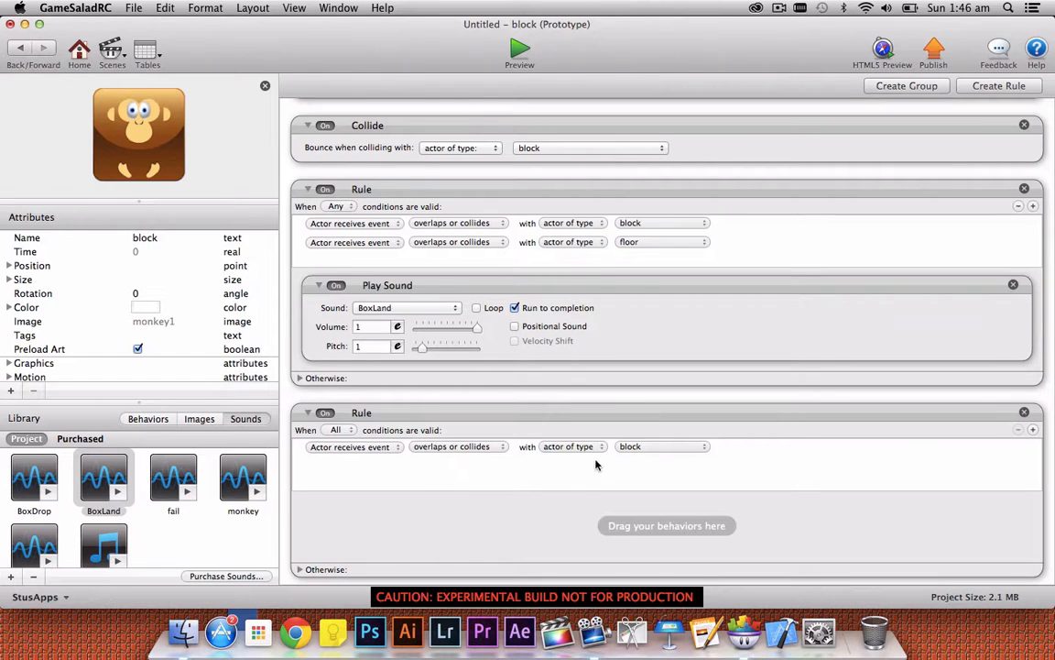
pyautogui.click(643, 447)
pyautogui.click(630, 469)
pyautogui.scroll(-2, 83, 514)
pyautogui.moveTo(243, 467); pyautogui.dragTo(298, 492)
pyautogui.click(20, 51)
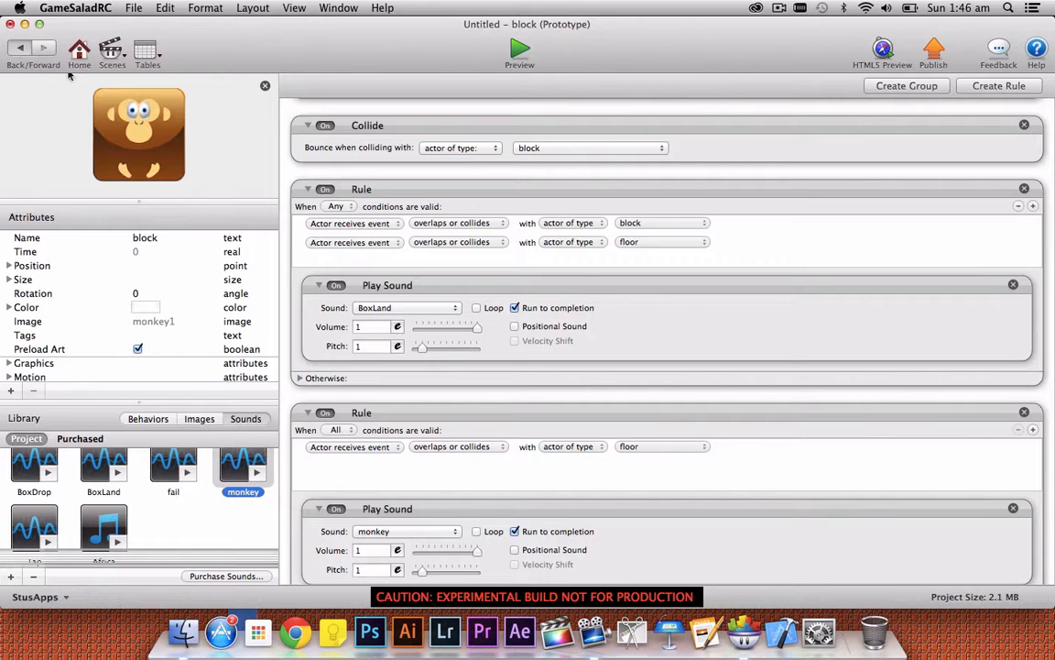
# Create an actor named "score area" and place it across the top of the scene.
pyautogui.scroll(5, 458, 261)
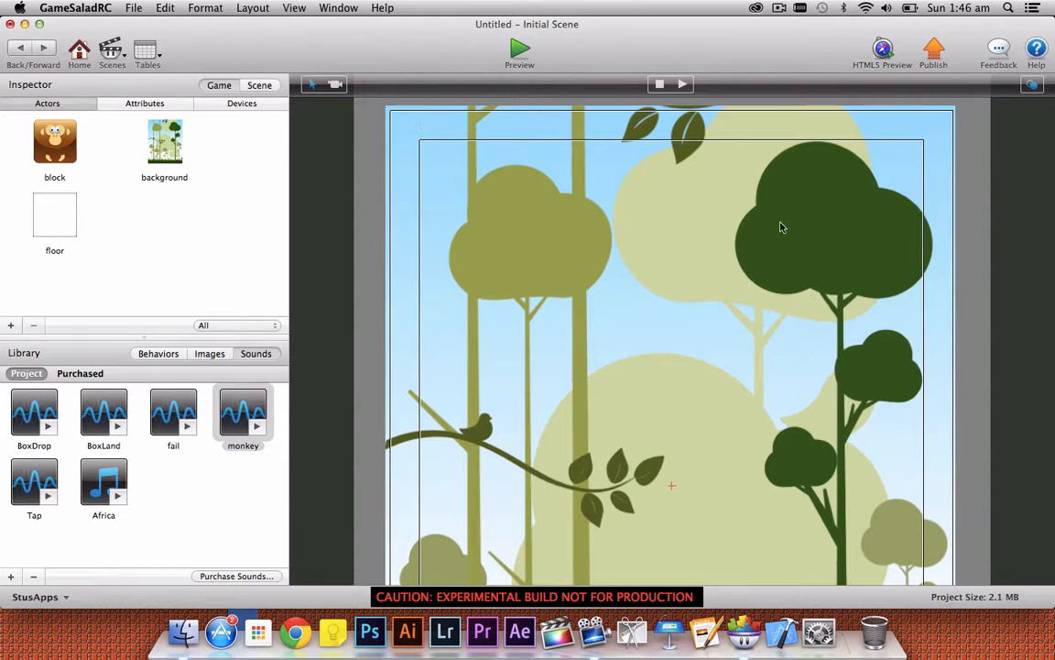
pyautogui.click(11, 325)
pyautogui.click(165, 250)
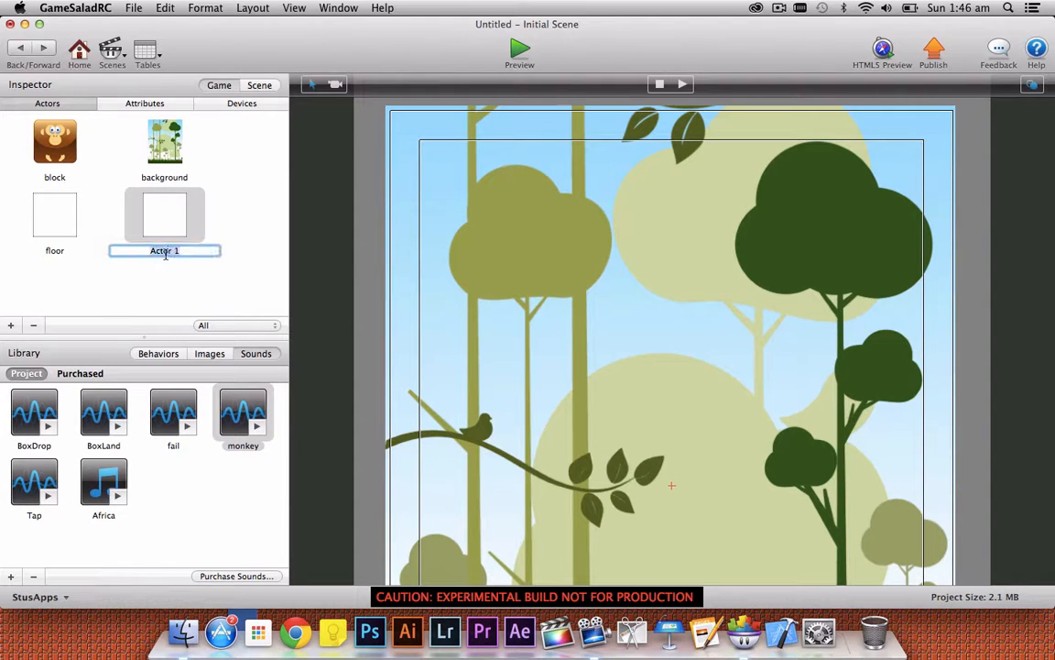
pyautogui.write('score area')
pyautogui.press('Return')
pyautogui.moveTo(168, 212); pyautogui.dragTo(961, 197)
# Color the score area actor red with 31% opacity.
pyautogui.doubleClick(165, 216)
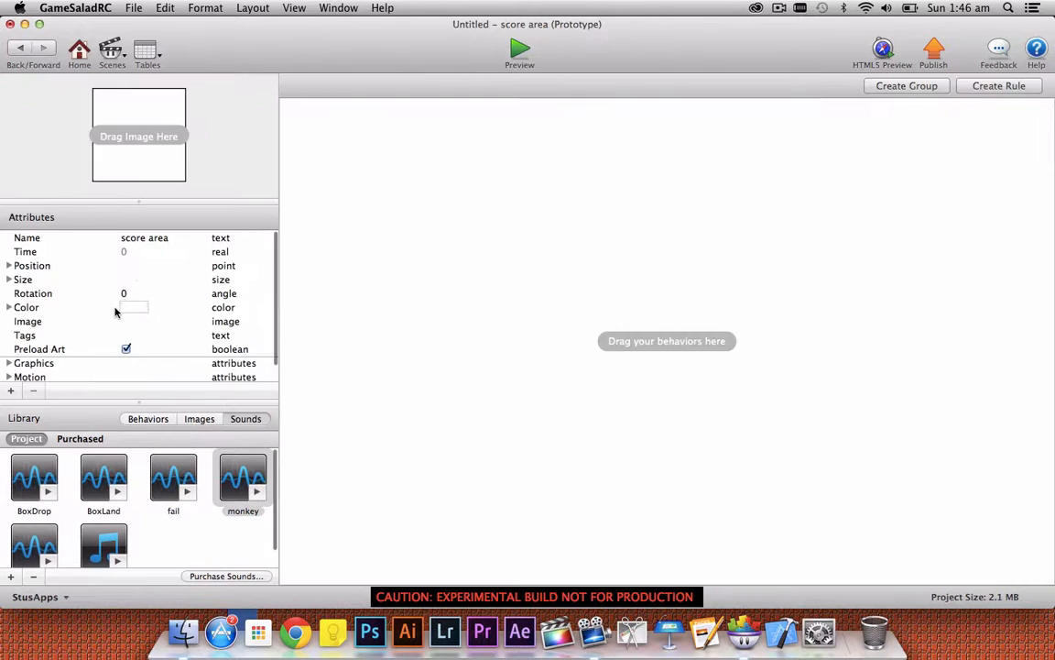
pyautogui.click(126, 306)
pyautogui.moveTo(309, 458); pyautogui.dragTo(265, 464)
pyautogui.click(352, 370)
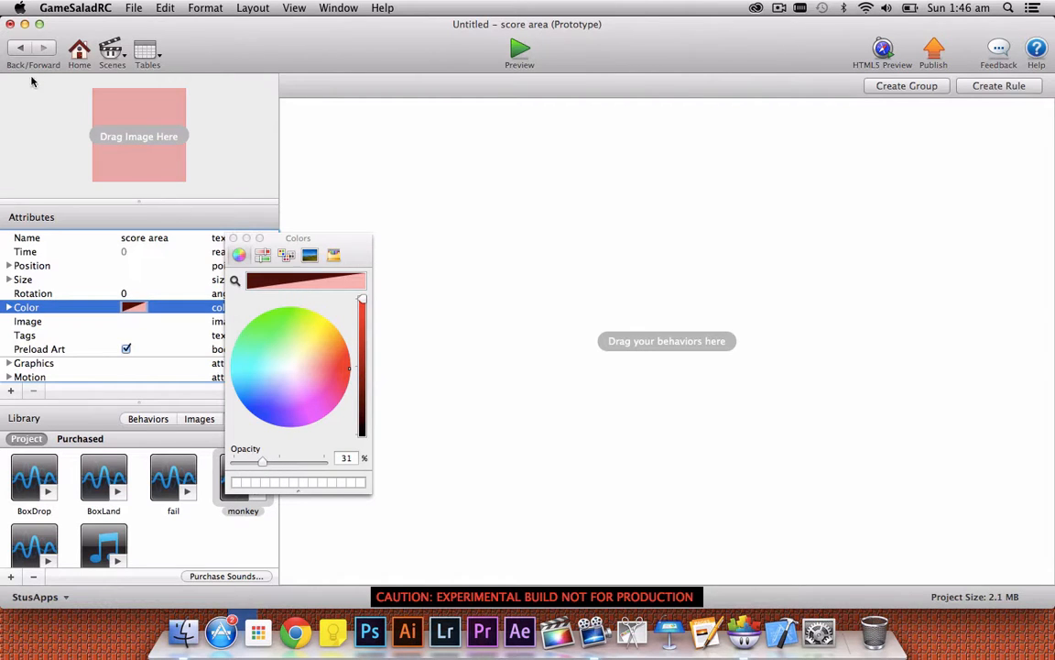
# Preview the scene with the scene strip hidden to check the red score area over the jungle background.
pyautogui.click(20, 47)
pyautogui.click(519, 50)
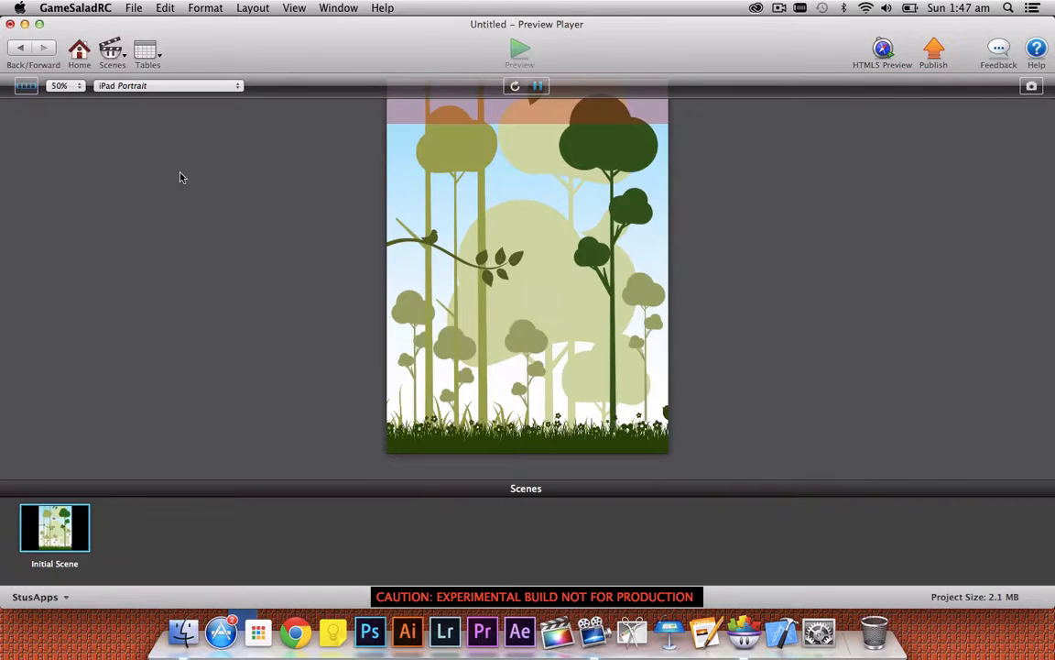
pyautogui.click(21, 85)
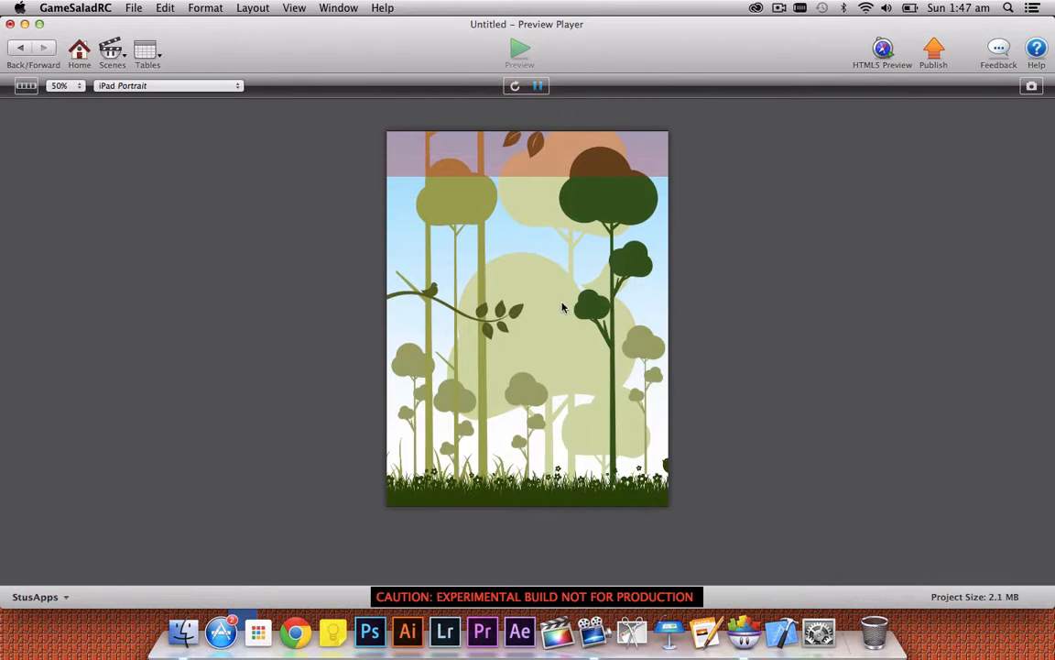
pyautogui.click(20, 49)
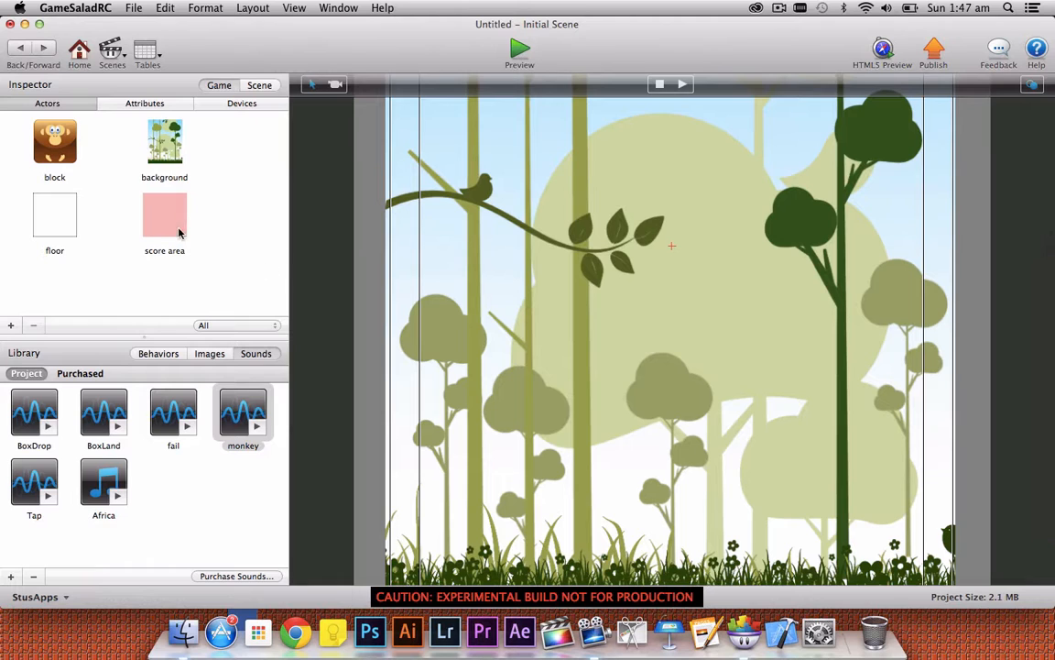
# Create a game-level integer attribute named "score".
pyautogui.click(139, 104)
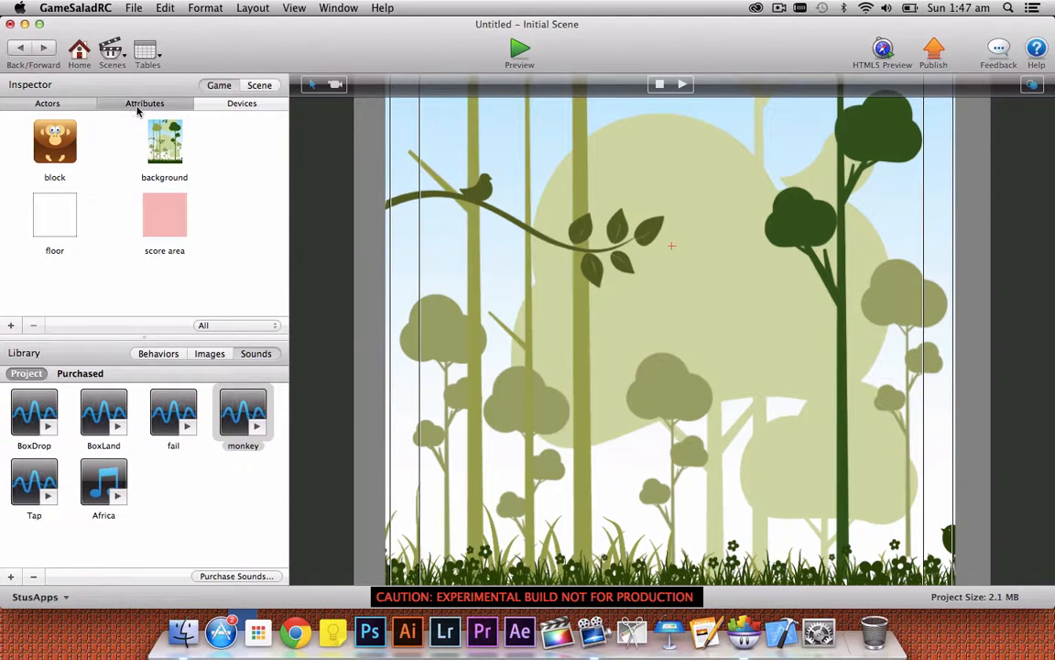
pyautogui.click(12, 325)
pyautogui.click(499, 123)
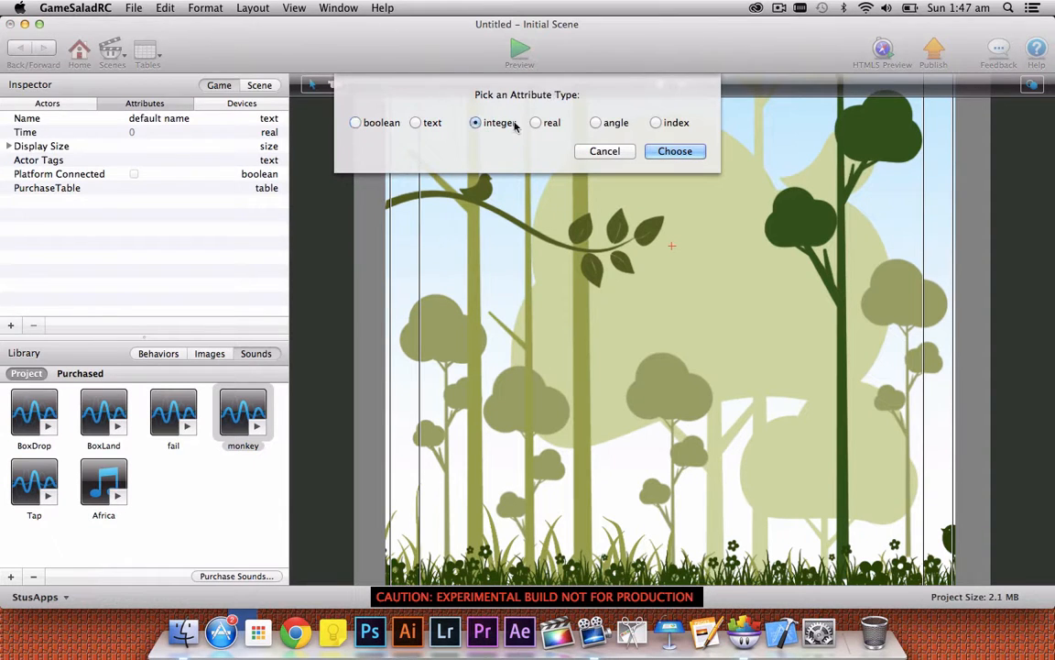
pyautogui.click(676, 151)
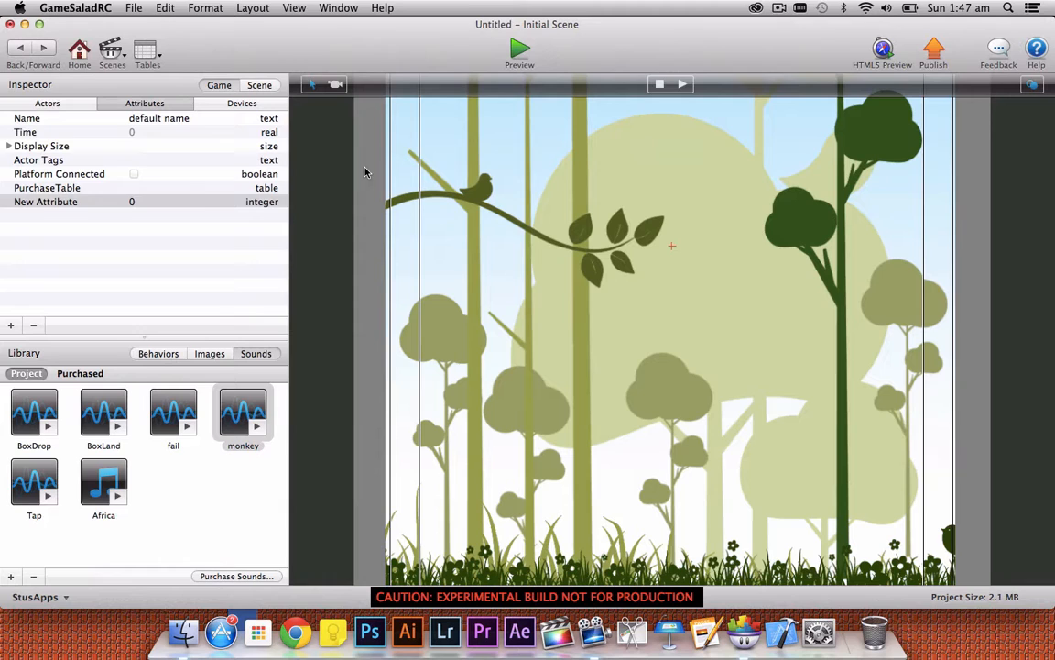
pyautogui.click(55, 207)
pyautogui.doubleClick(56, 203)
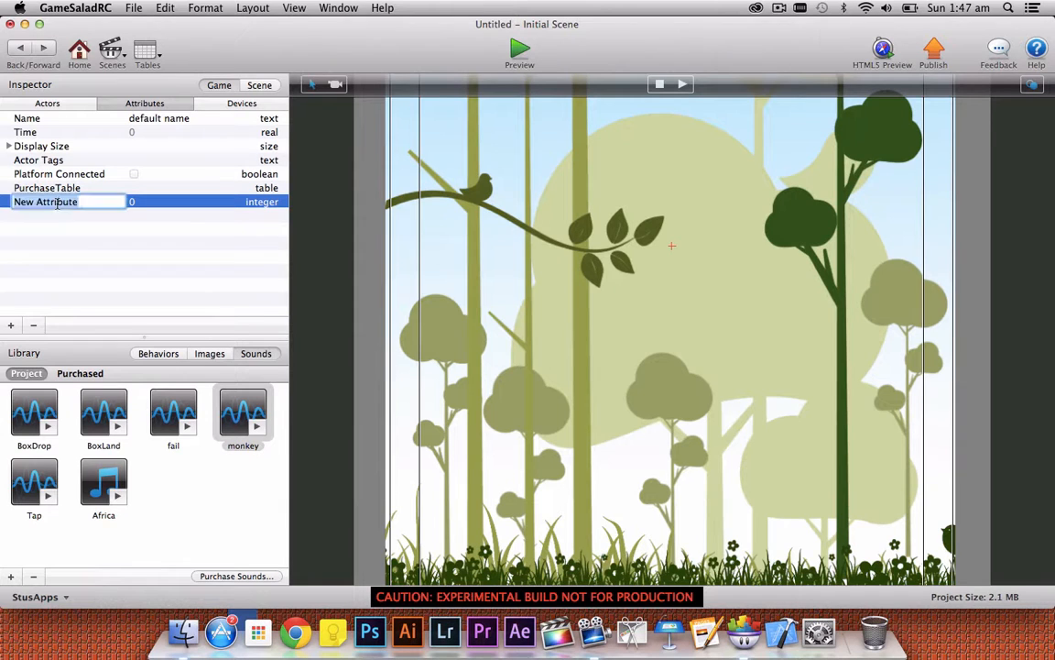
pyautogui.write('score')
pyautogui.click(96, 236)
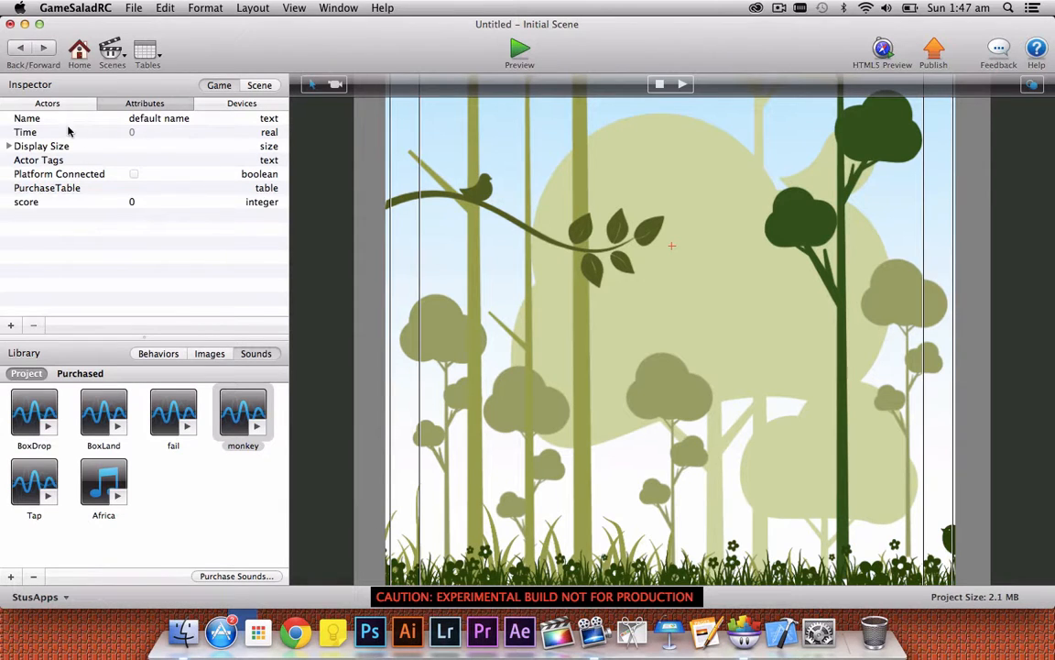
# Add a rule to the block actor for when it overlaps or collides with the score area actor.
pyautogui.click(48, 104)
pyautogui.click(162, 213)
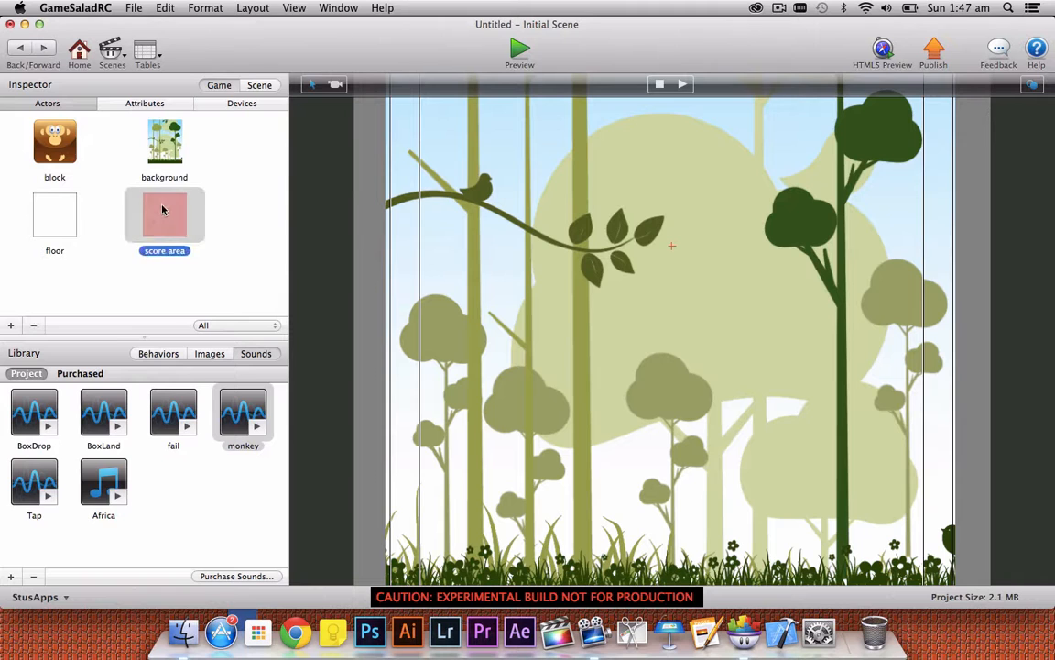
pyautogui.doubleClick(55, 142)
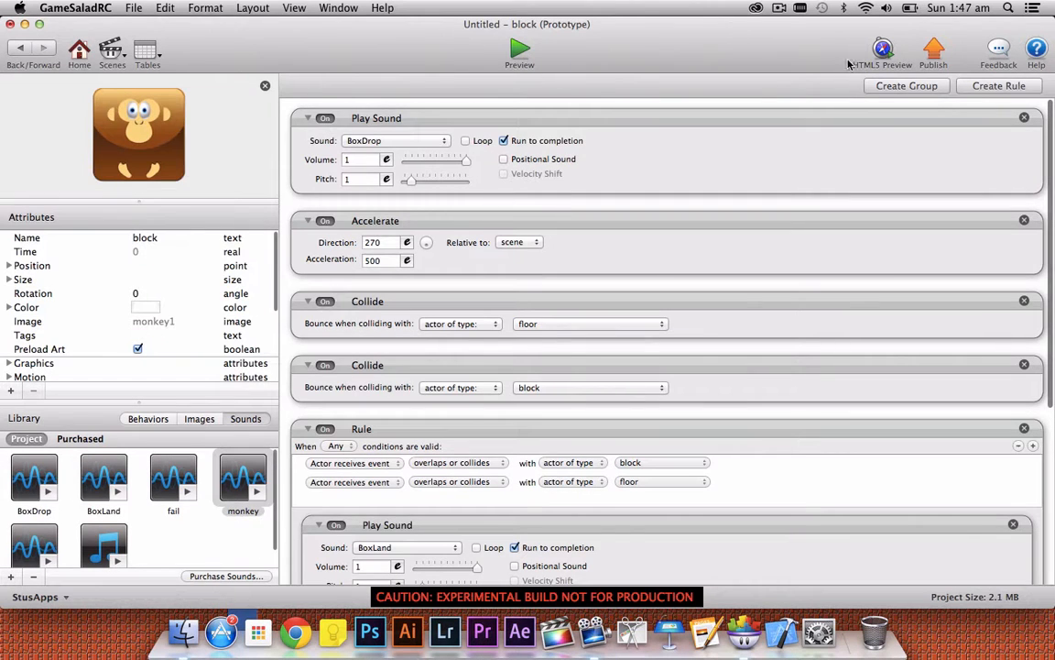
pyautogui.scroll(-10, 942, 102)
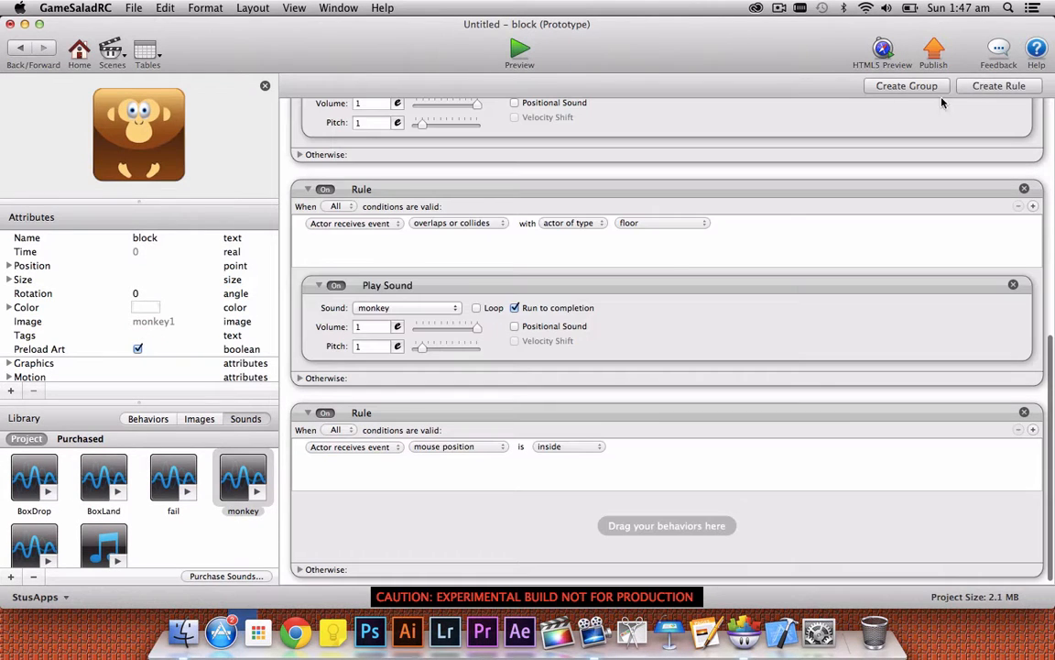
pyautogui.click(436, 447)
pyautogui.click(448, 469)
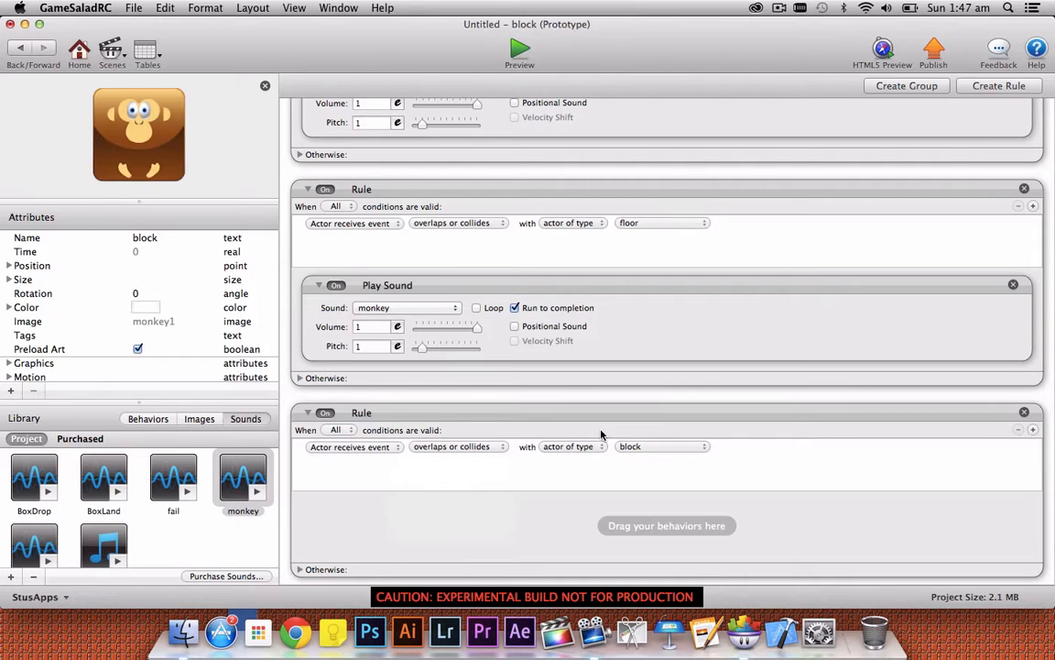
pyautogui.click(649, 447)
pyautogui.click(621, 481)
# Add a Timer to the block's score area rule that fires every 0.05 seconds.
pyautogui.click(149, 420)
pyautogui.scroll(5, 39, 516)
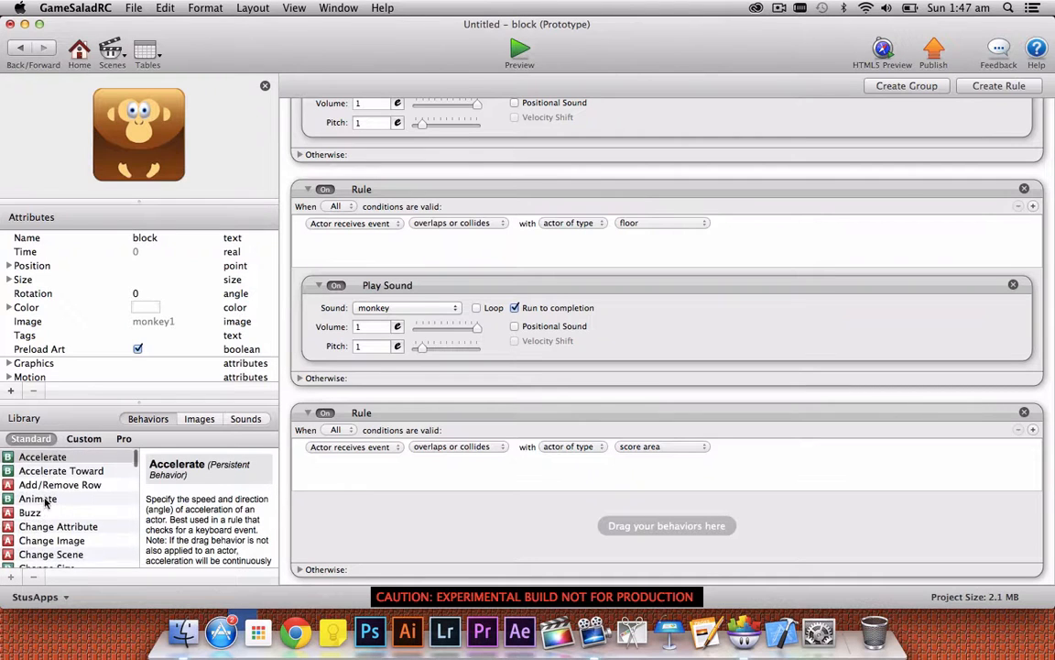
pyautogui.scroll(-15, 46, 521)
pyautogui.moveTo(32, 546); pyautogui.dragTo(305, 505)
pyautogui.scroll(-3, 290, 458)
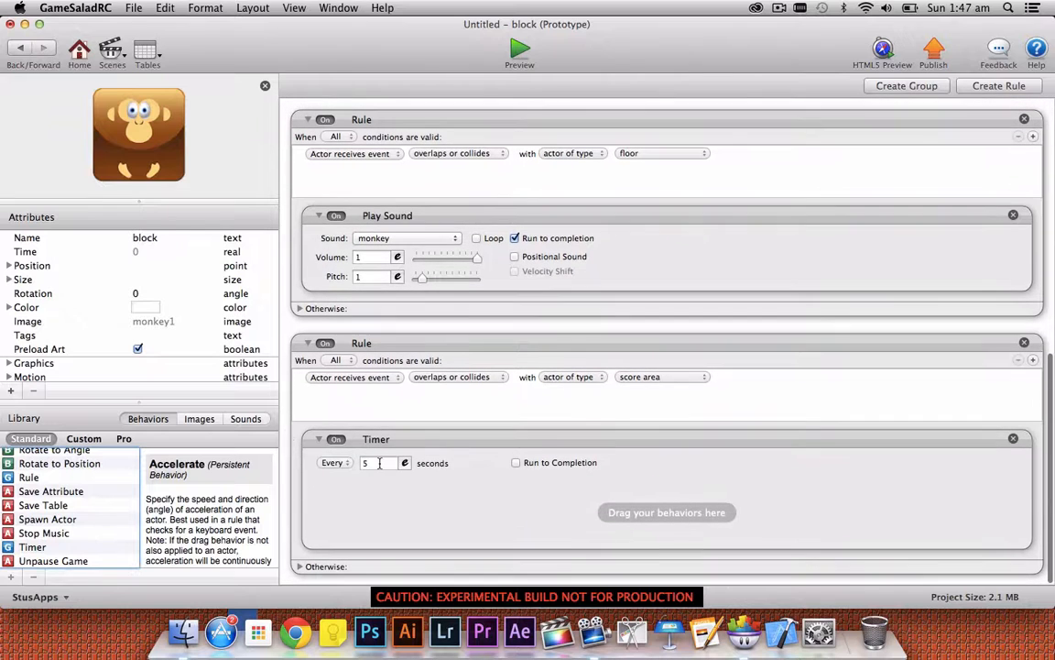
pyautogui.click(383, 465)
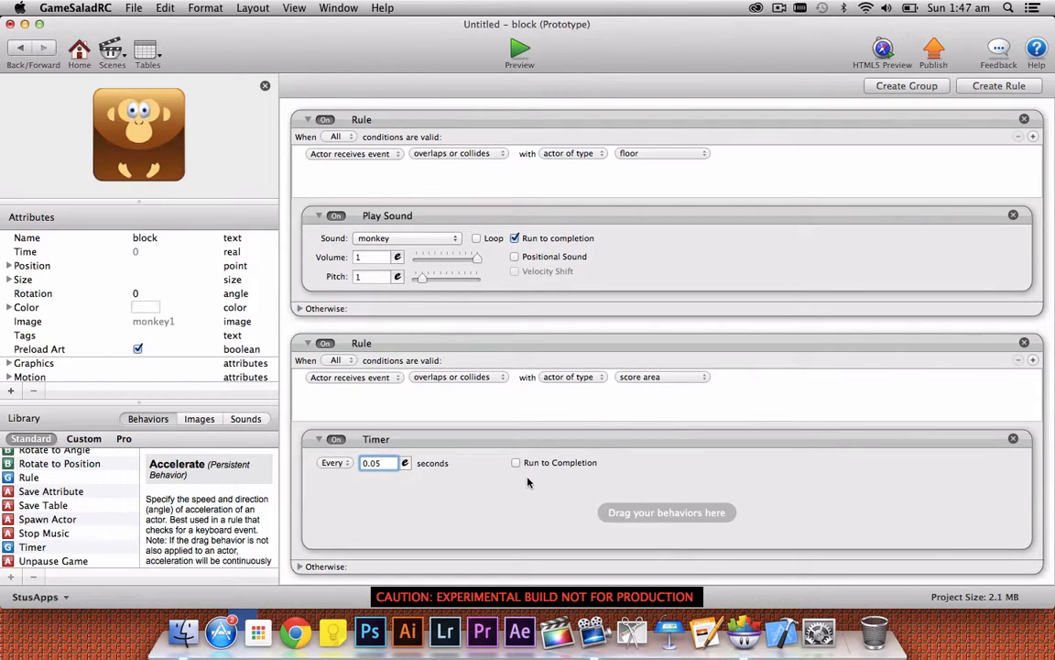
# Add a Change Attribute behavior inside the timer and point it at game.score.
pyautogui.scroll(10, 64, 521)
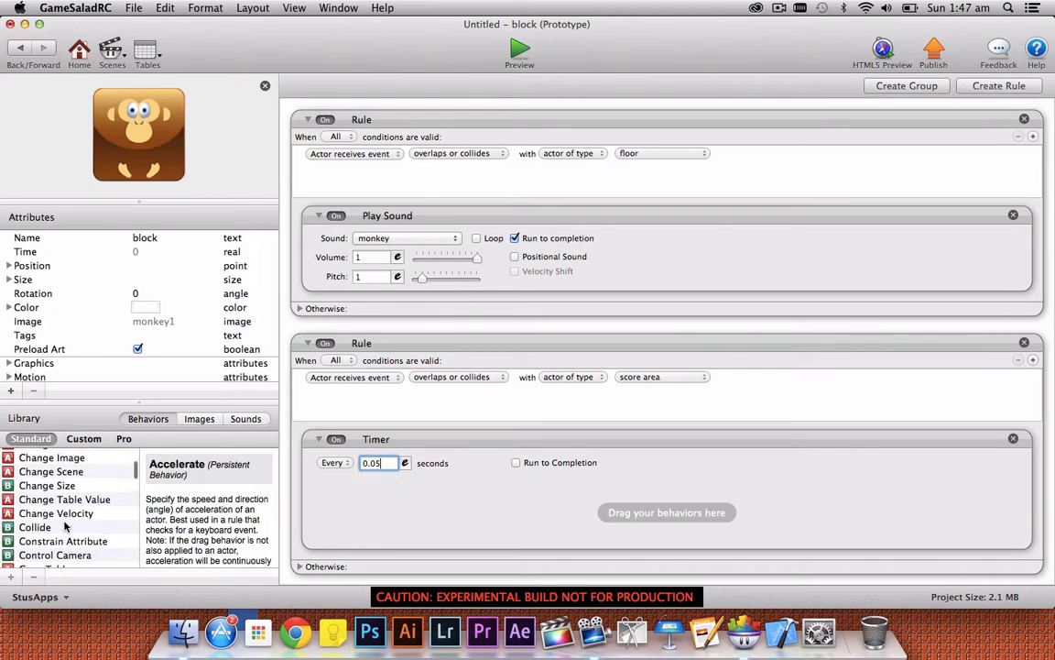
pyautogui.scroll(4, 62, 509)
pyautogui.moveTo(49, 524); pyautogui.dragTo(419, 524)
pyautogui.click(518, 526)
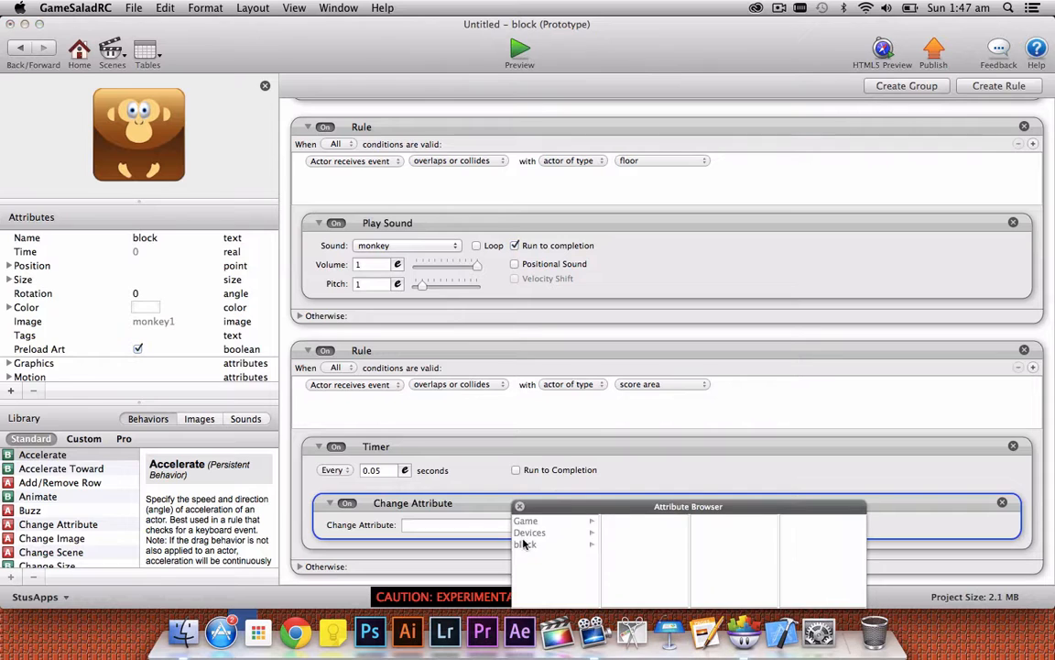
pyautogui.doubleClick(614, 590)
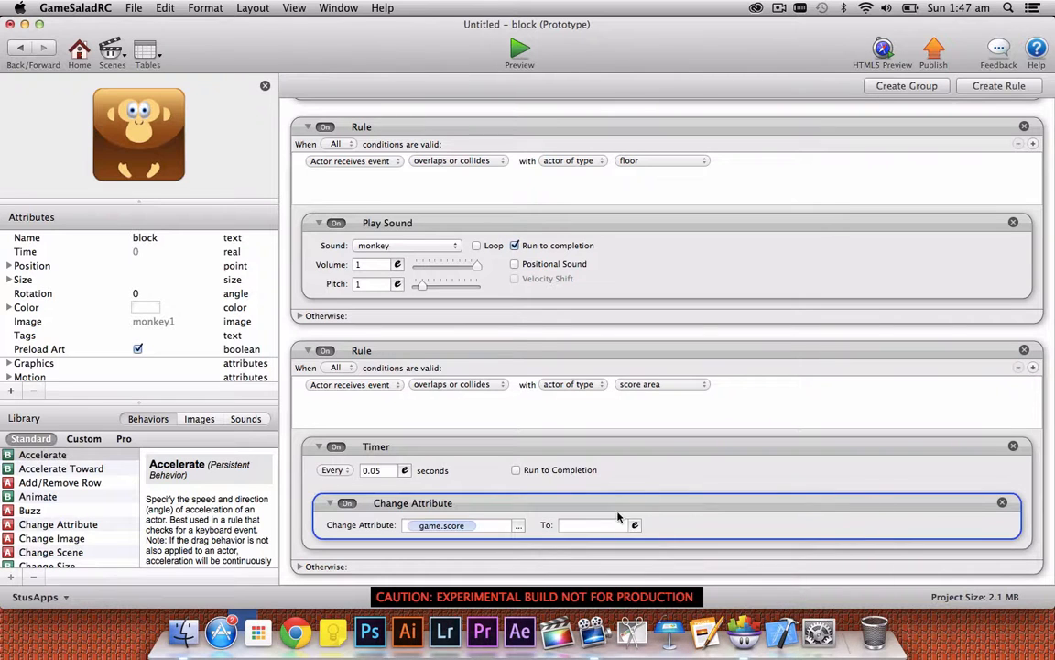
# Set the new value of the Change Attribute behavior to the expression game.score+1.
pyautogui.click(635, 526)
pyautogui.click(498, 545)
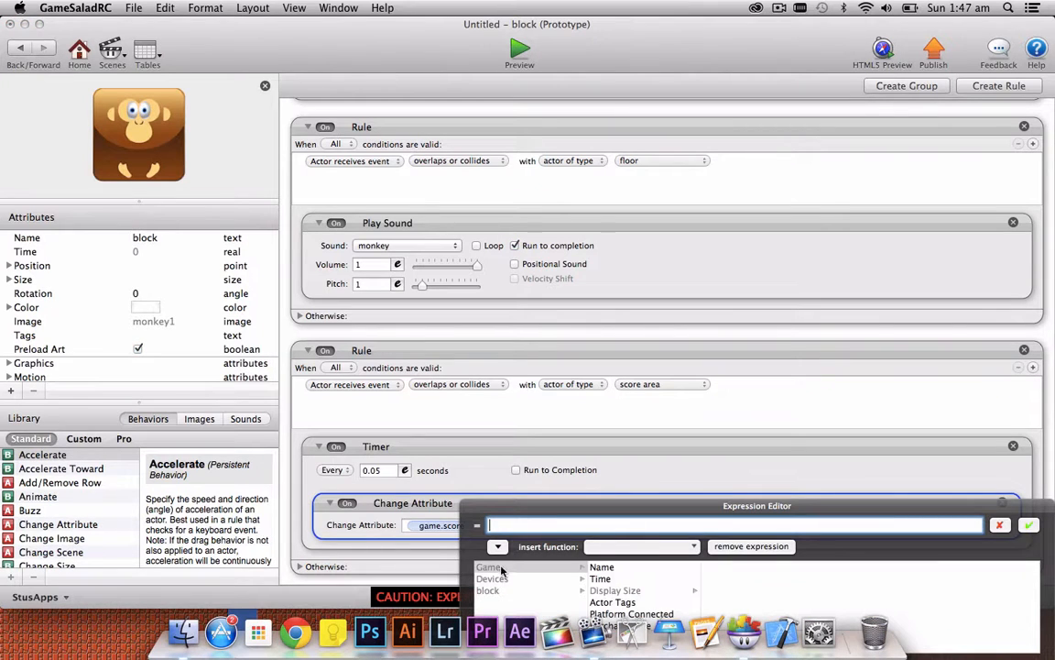
pyautogui.moveTo(541, 513); pyautogui.dragTo(485, 277)
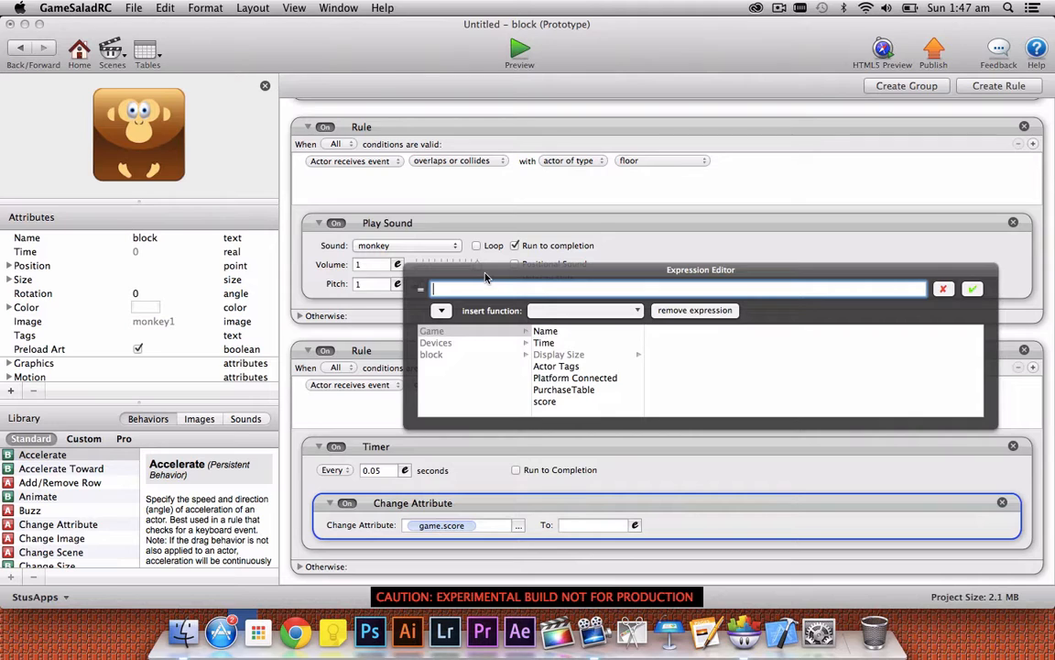
pyautogui.click(553, 403)
pyautogui.doubleClick(553, 402)
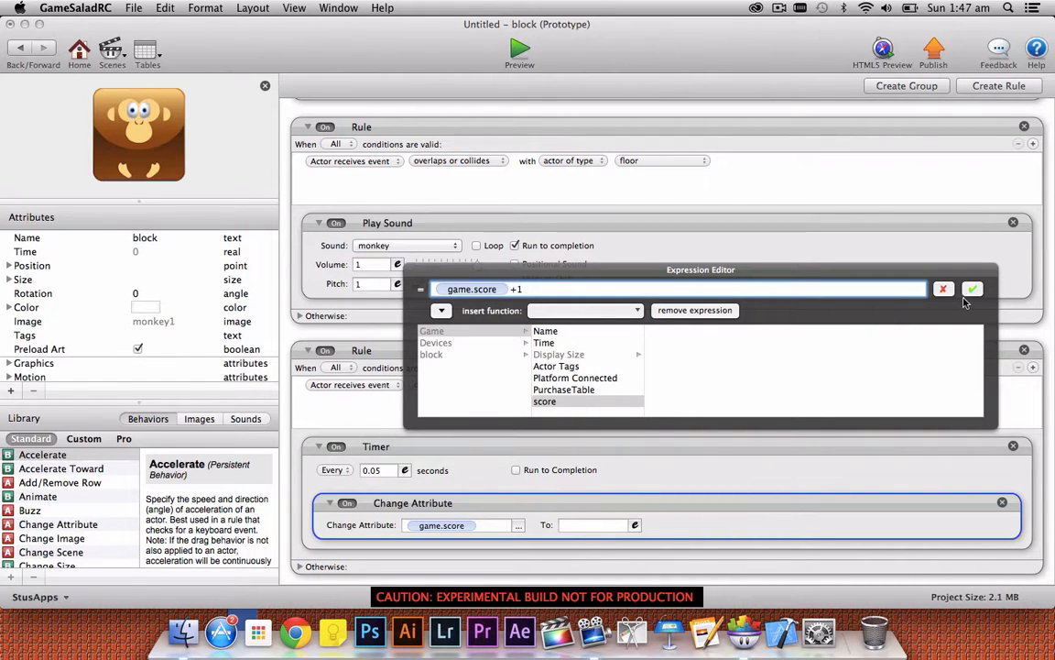
pyautogui.click(972, 290)
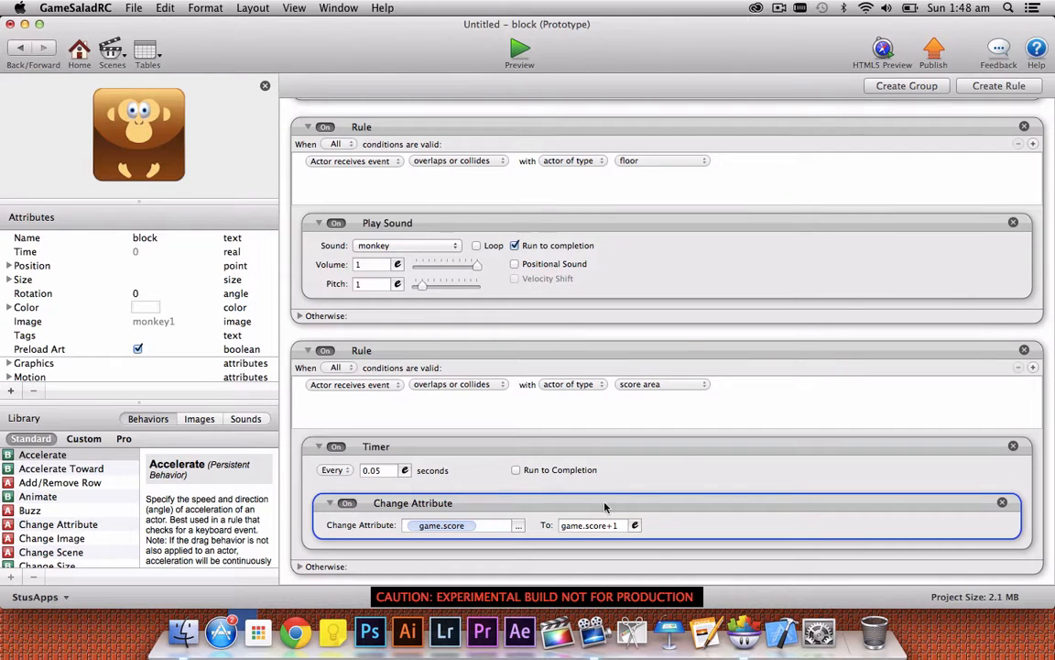
# Preview the scene with the scene strip hidden and drop monkey blocks, and return to the scene editor.
pyautogui.click(20, 51)
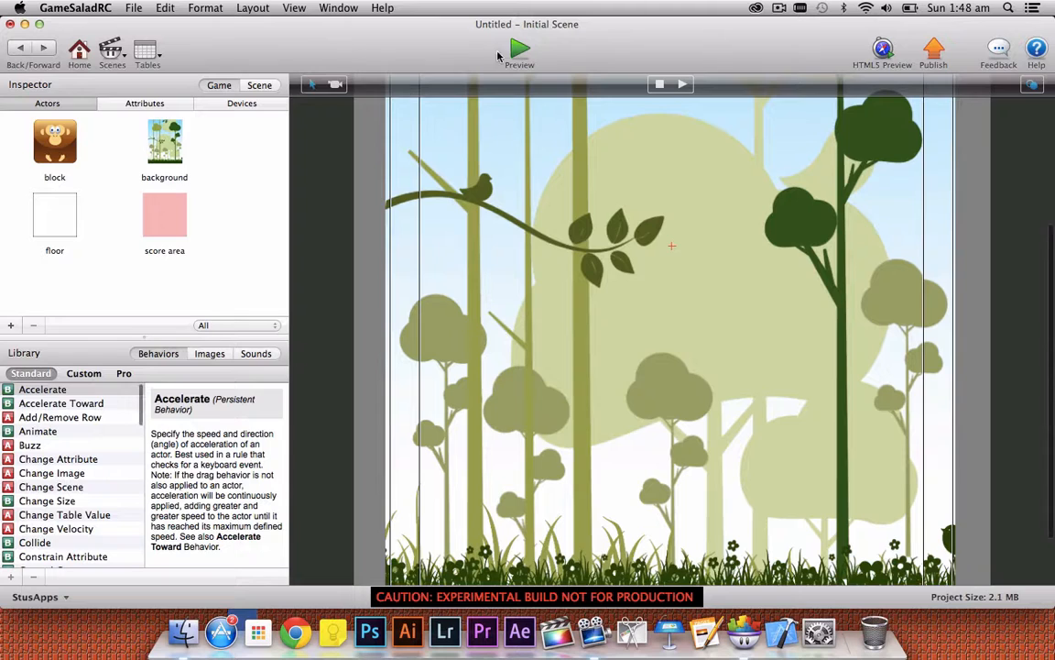
pyautogui.click(468, 46)
pyautogui.press('XF86AudioRaiseVolume')
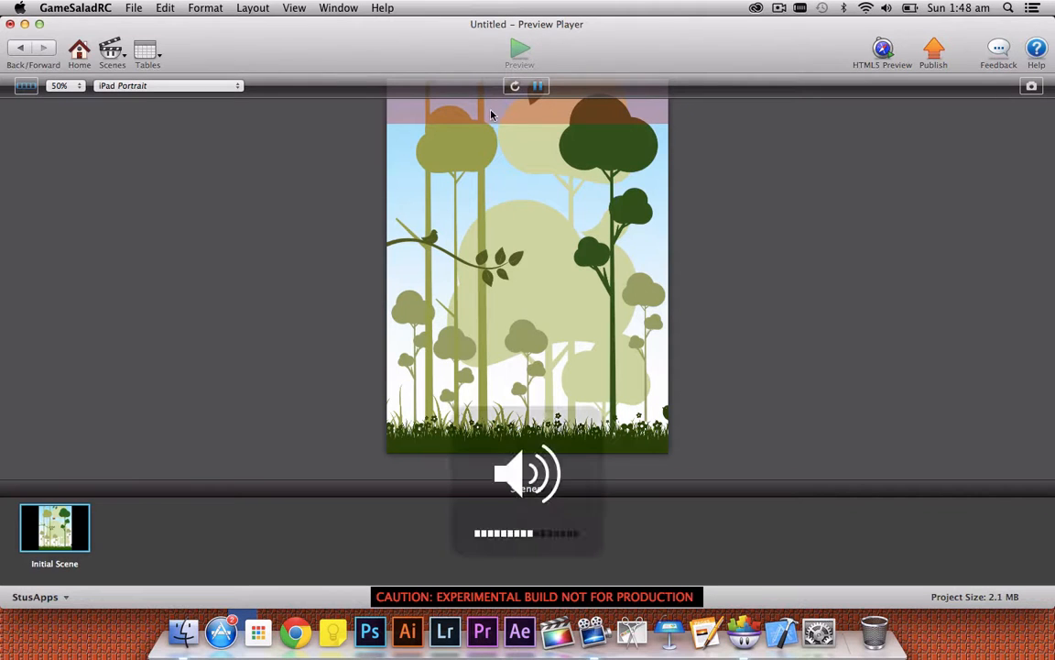
pyautogui.click(26, 84)
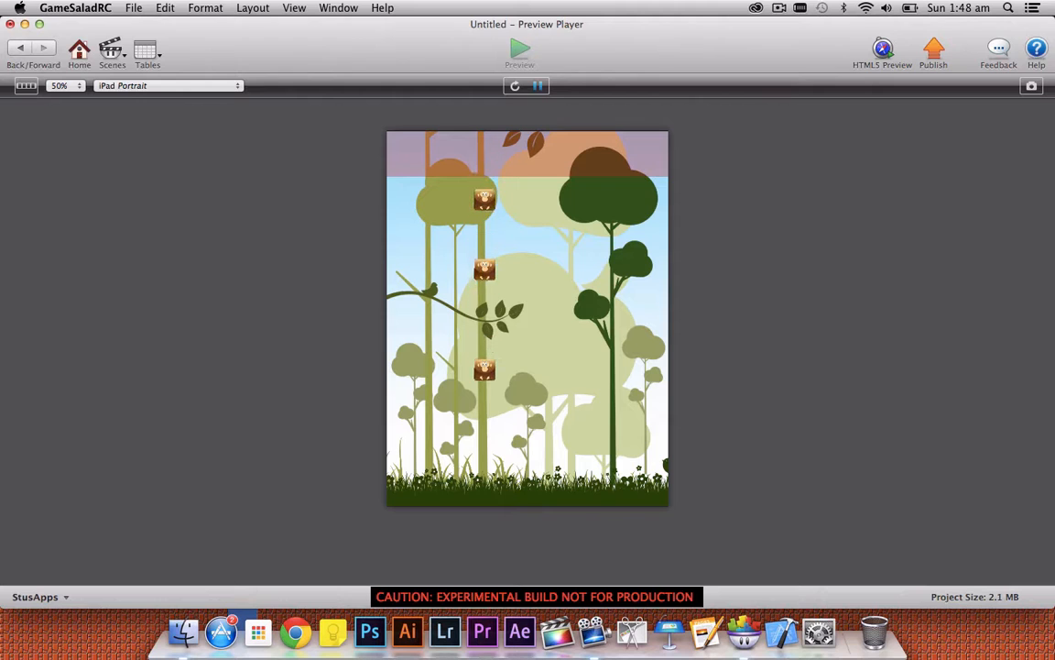
pyautogui.click(28, 49)
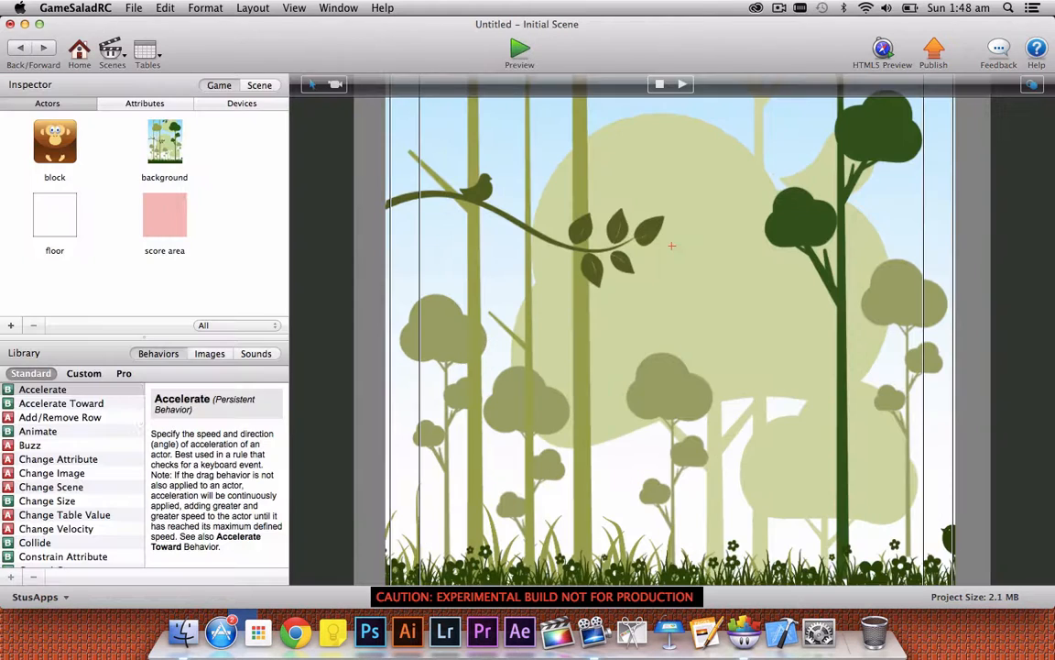
# Create a new actor named "score".
pyautogui.click(17, 325)
pyautogui.click(53, 309)
pyautogui.write('s')
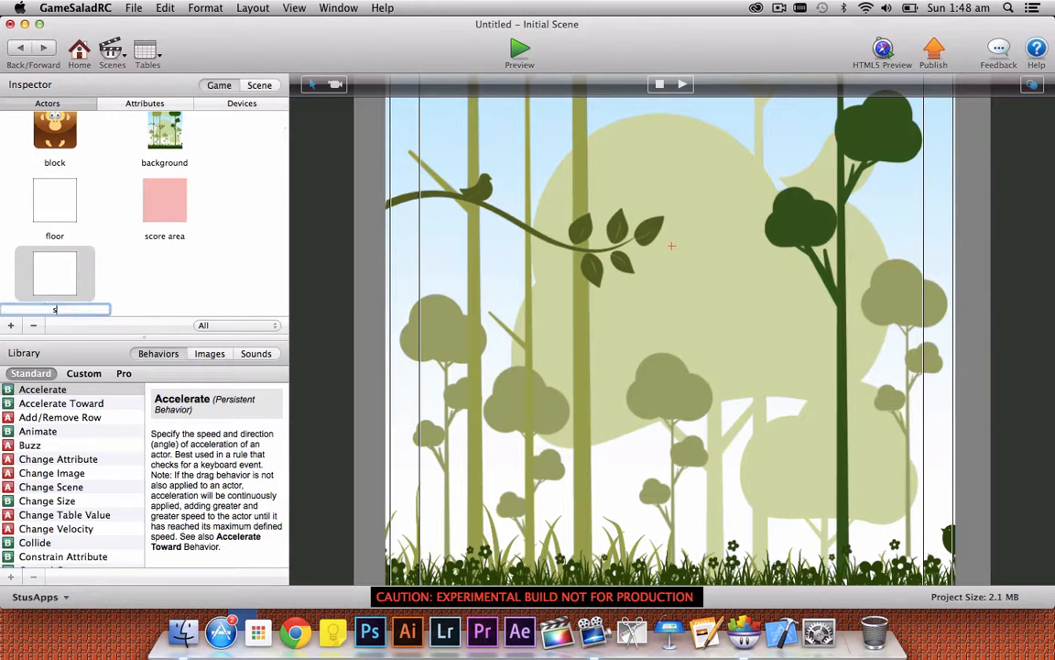
pyautogui.write('core')
pyautogui.press('Return')
# Add a Display Text behavior to the score actor that shows the game.score attribute.
pyautogui.doubleClick(78, 279)
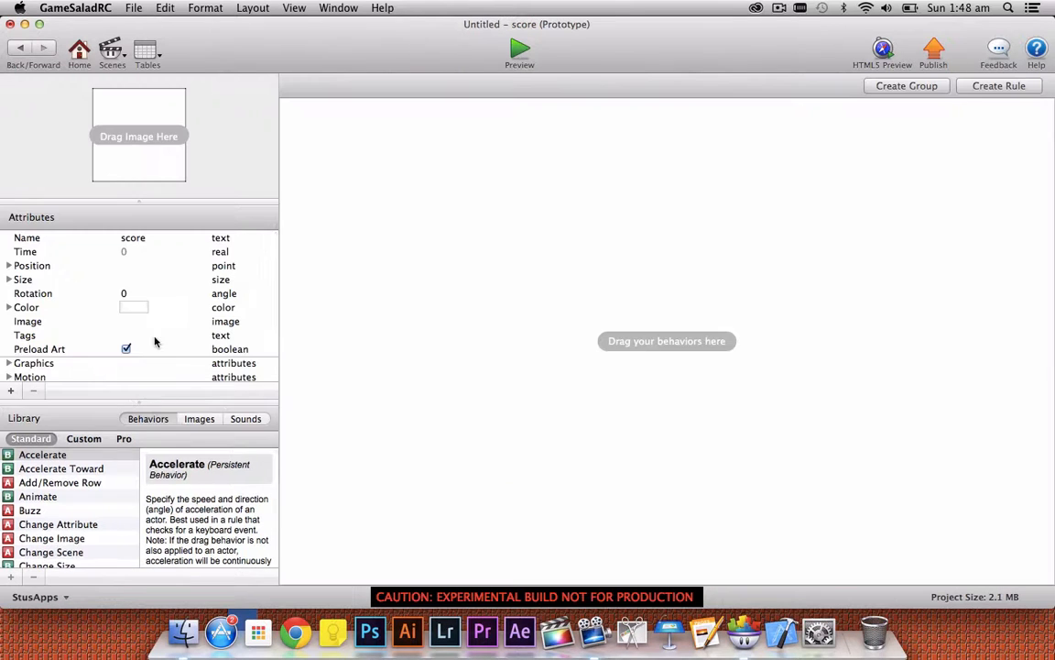
pyautogui.scroll(-3, 53, 536)
pyautogui.scroll(-5, 54, 531)
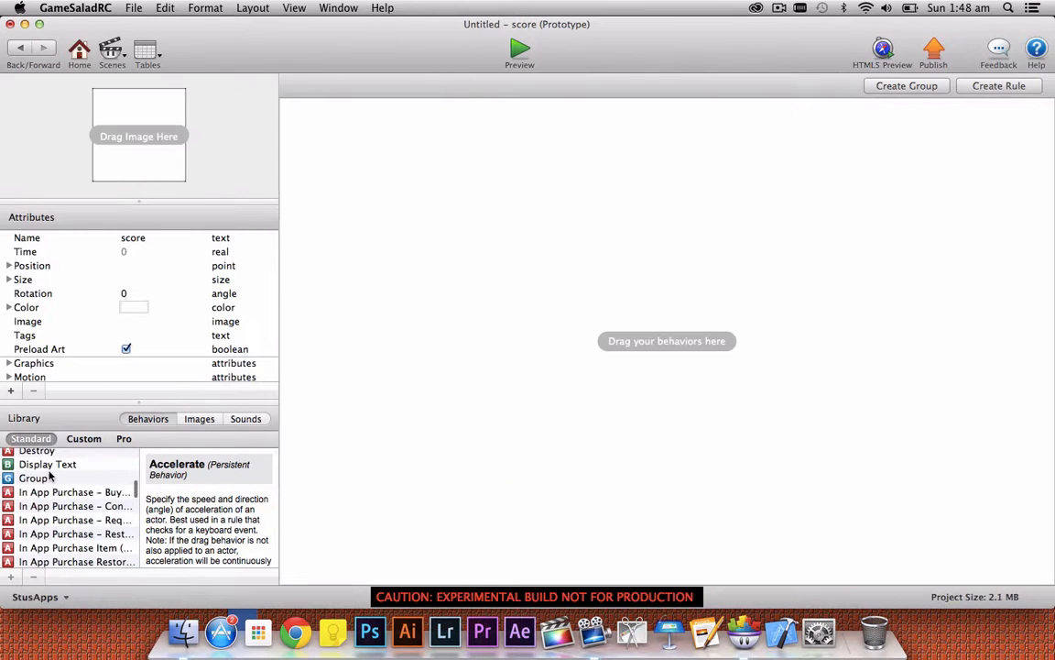
pyautogui.moveTo(46, 465); pyautogui.dragTo(465, 160)
pyautogui.click(577, 141)
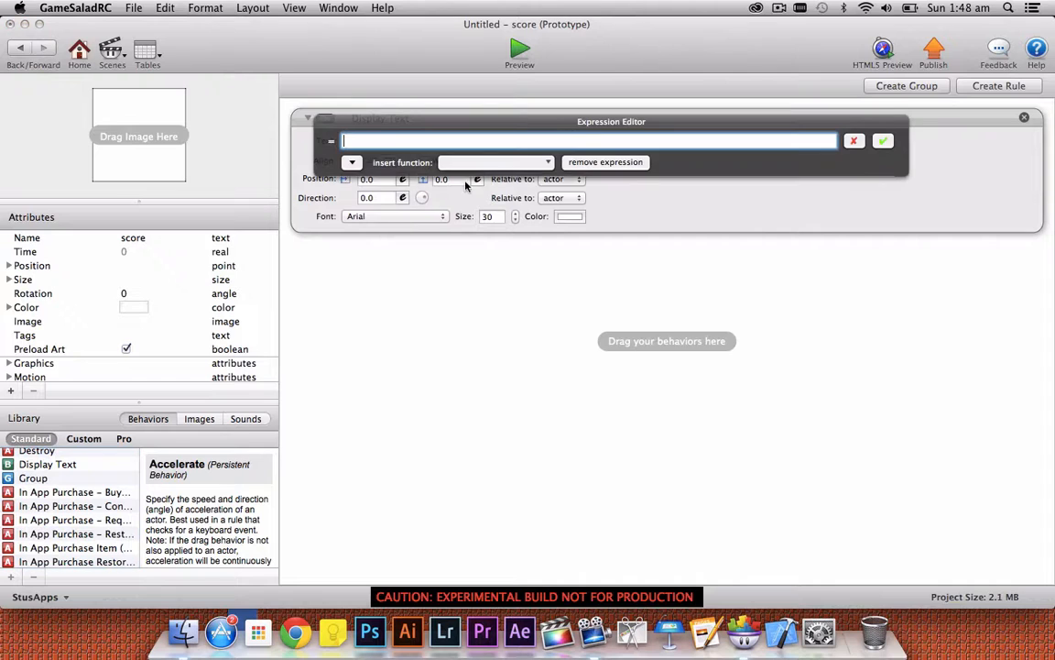
pyautogui.click(352, 162)
pyautogui.click(342, 183)
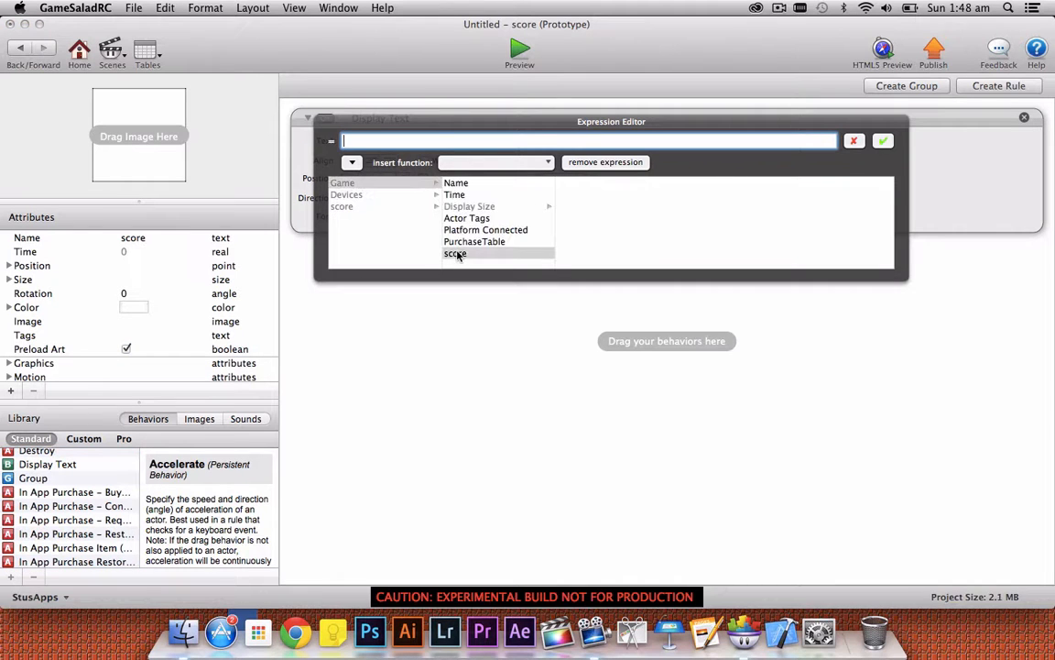
pyautogui.click(456, 253)
pyautogui.click(883, 141)
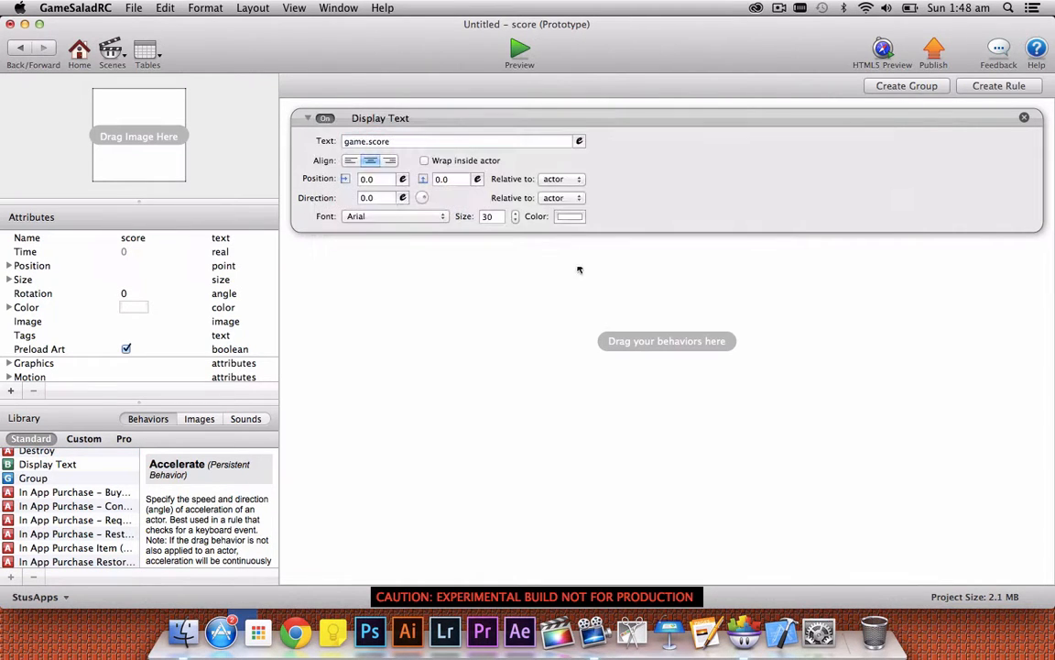
# Color the score actor's displayed text black.
pyautogui.click(568, 218)
pyautogui.moveTo(363, 309); pyautogui.dragTo(364, 437)
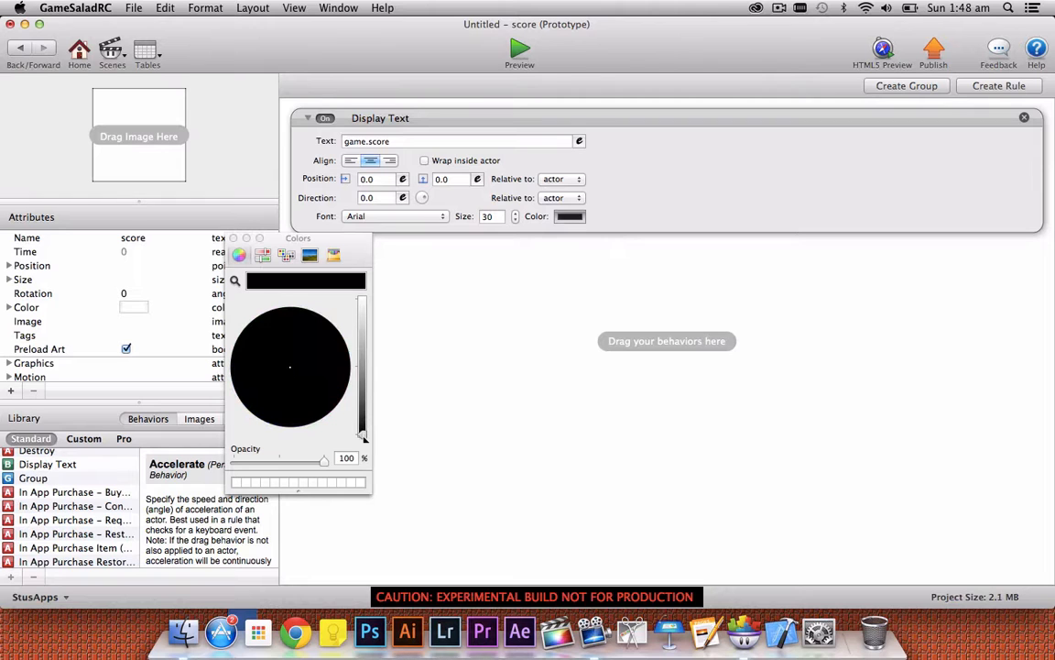
pyautogui.click(233, 239)
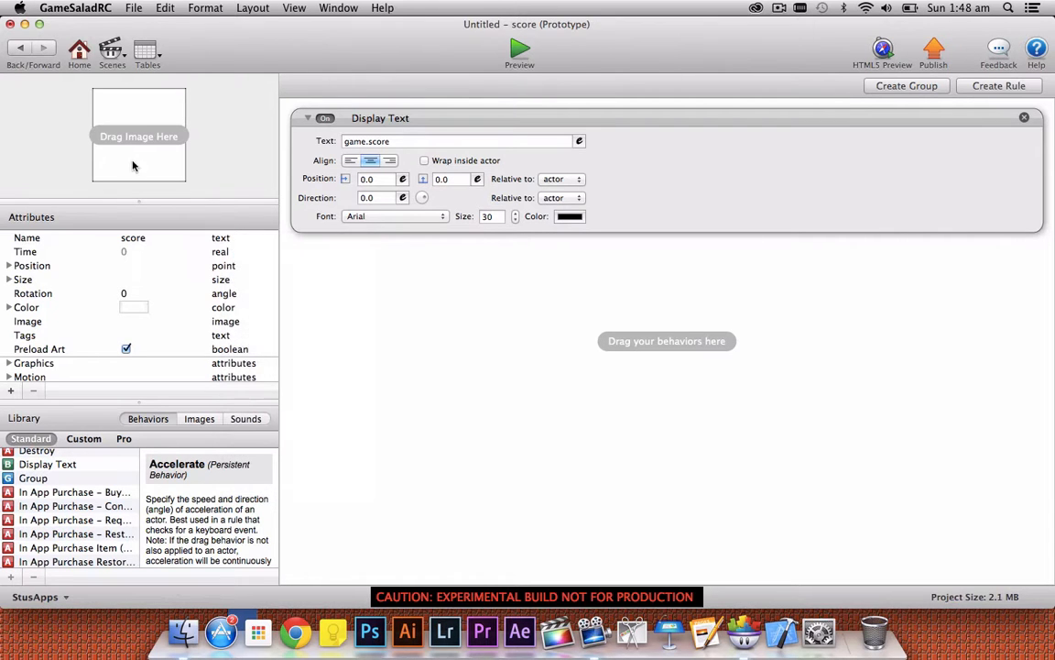
# Place the score actor in the scene's upper-right corner over the score area, sized as a small wide rectangle.
pyautogui.click(16, 48)
pyautogui.scroll(-2, 101, 229)
pyautogui.moveTo(55, 273); pyautogui.dragTo(937, 164)
pyautogui.click(982, 226)
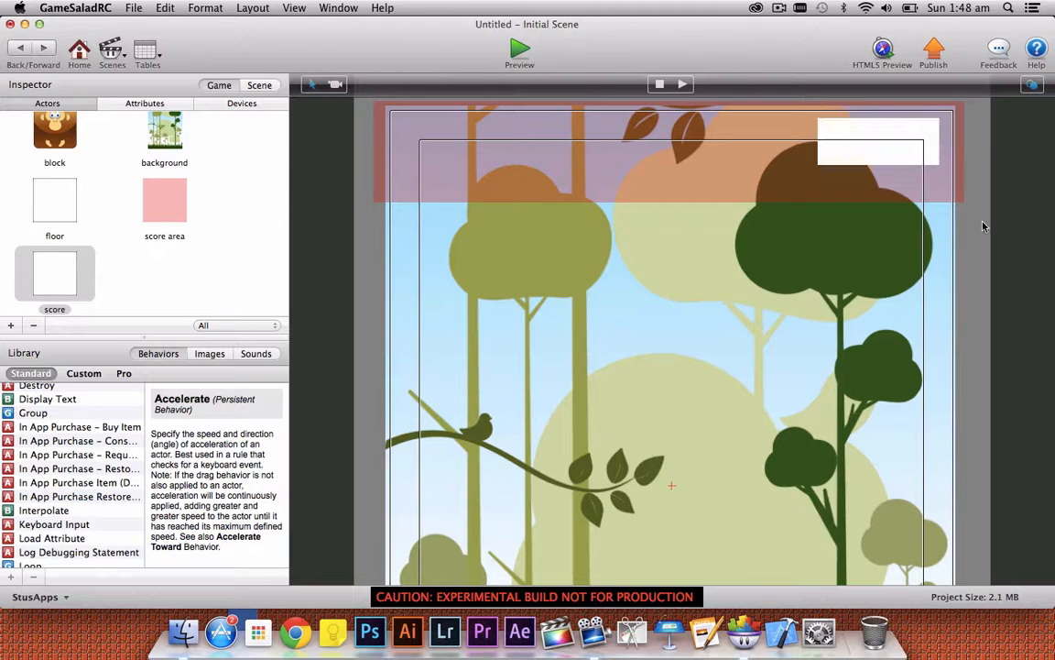
# Preview the game and stack monkey blocks up into the red area to check the score counter.
pyautogui.click(518, 55)
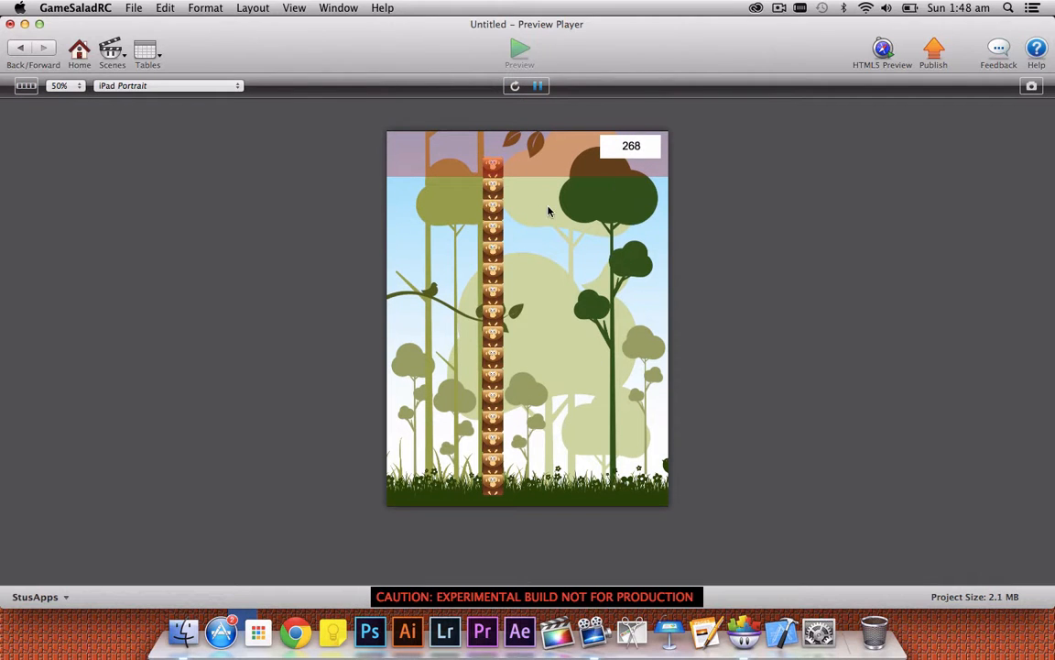
pyautogui.click(19, 49)
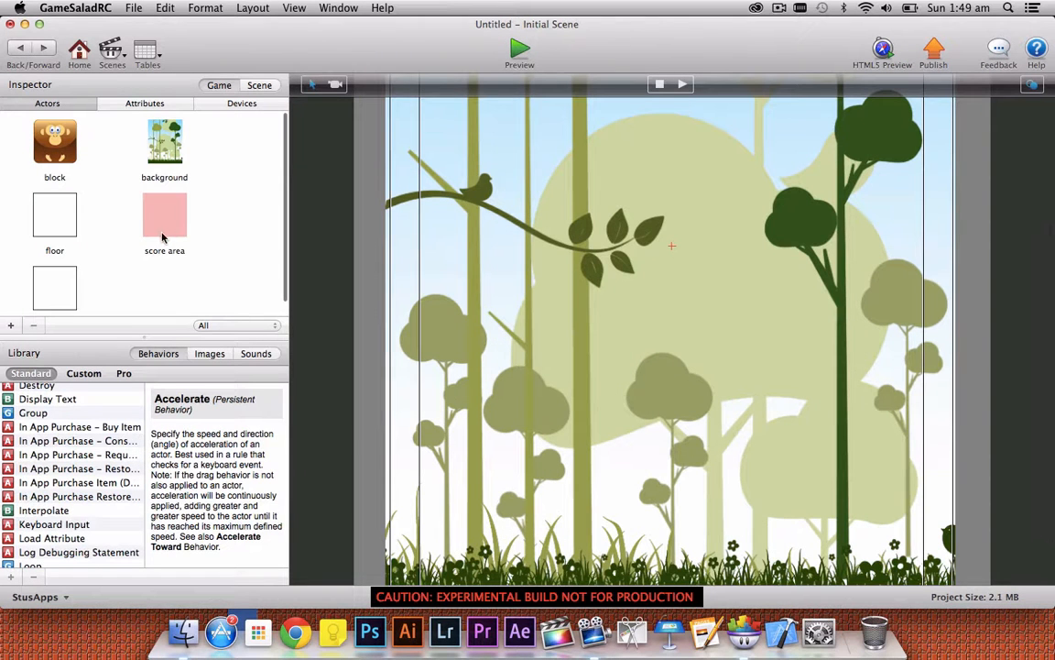
# Wrap the 0.05-second scoring timer in the block actor's score area rule inside a new Timer set to After 1 second.
pyautogui.doubleClick(55, 142)
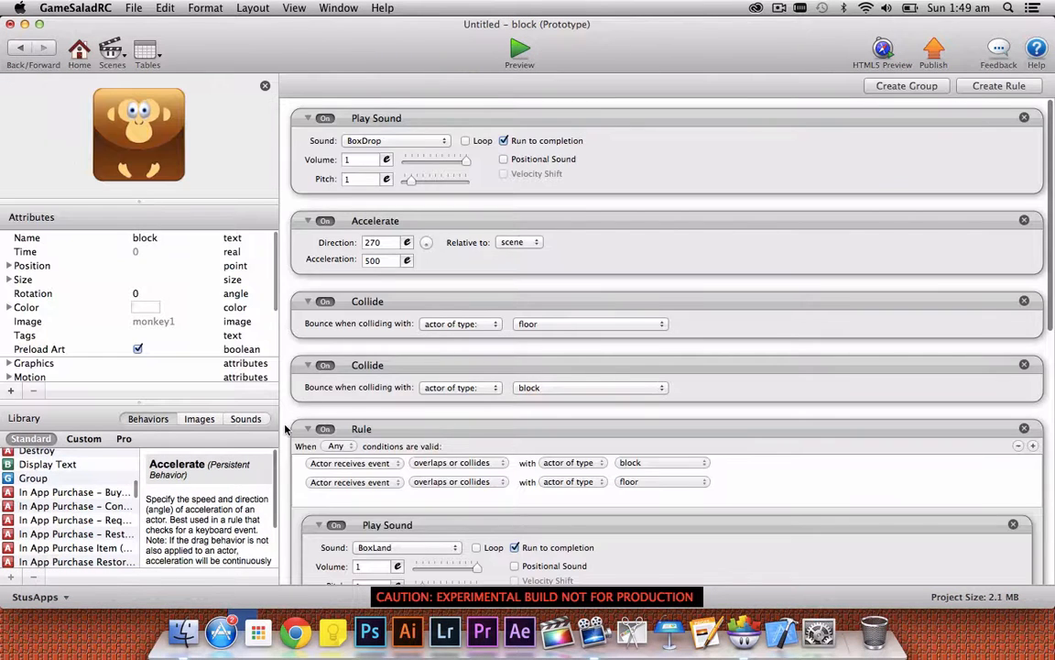
pyautogui.scroll(-10, 287, 428)
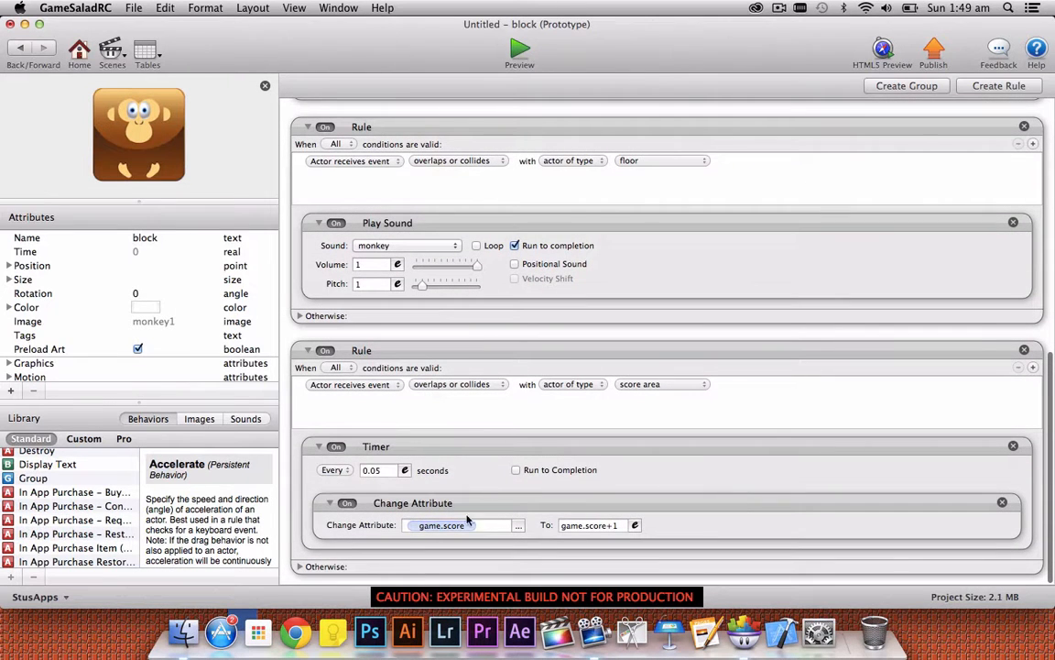
pyautogui.scroll(-5, 73, 504)
pyautogui.moveTo(32, 547); pyautogui.dragTo(366, 364)
pyautogui.scroll(-3, 346, 545)
pyautogui.click(334, 403)
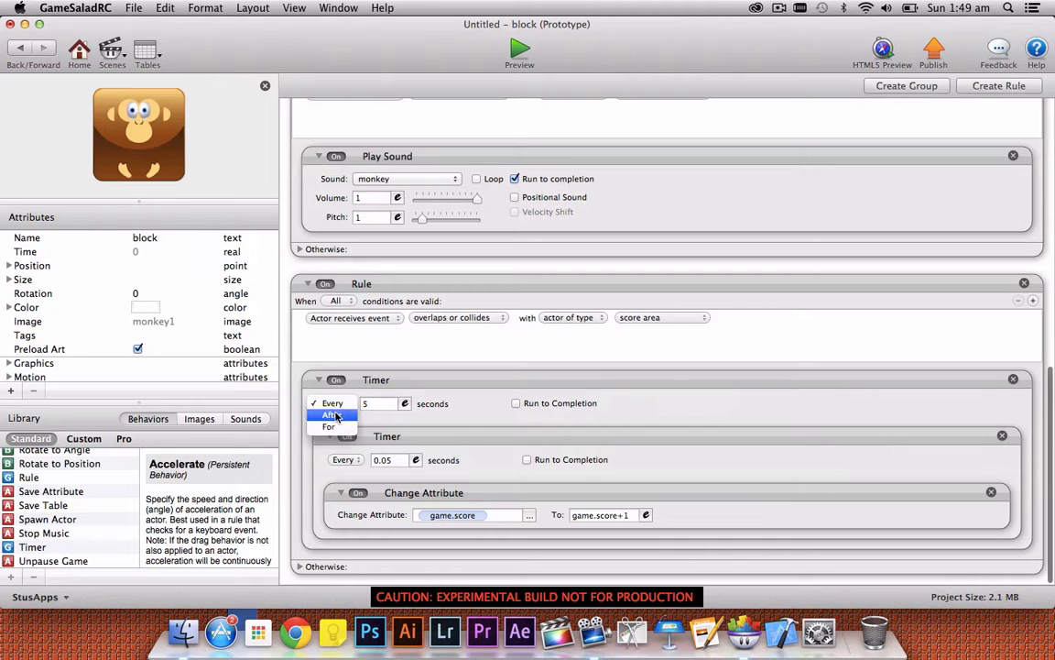
pyautogui.click(332, 415)
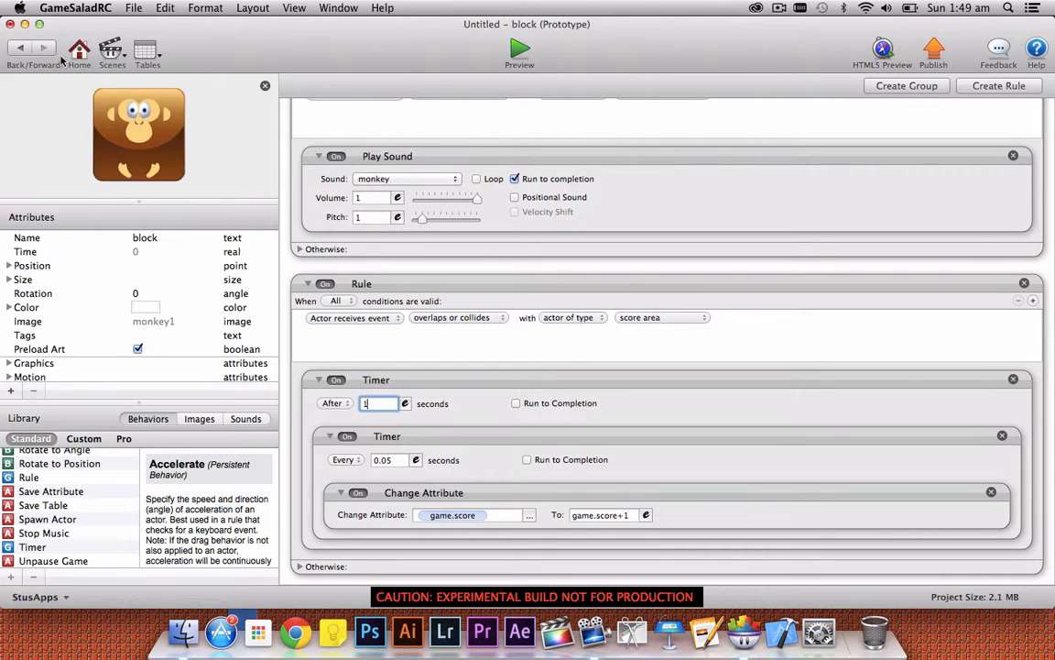
# Preview the game with the scene strip hidden and stack monkey blocks up into the red area to test the score delay.
pyautogui.click(15, 51)
pyautogui.click(520, 56)
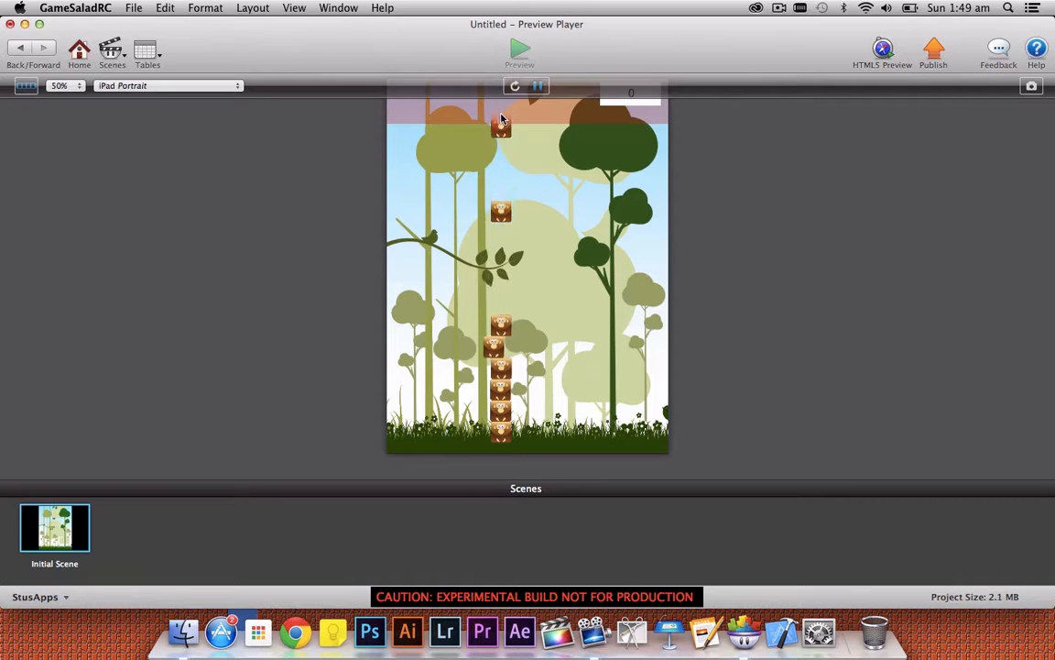
pyautogui.click(26, 85)
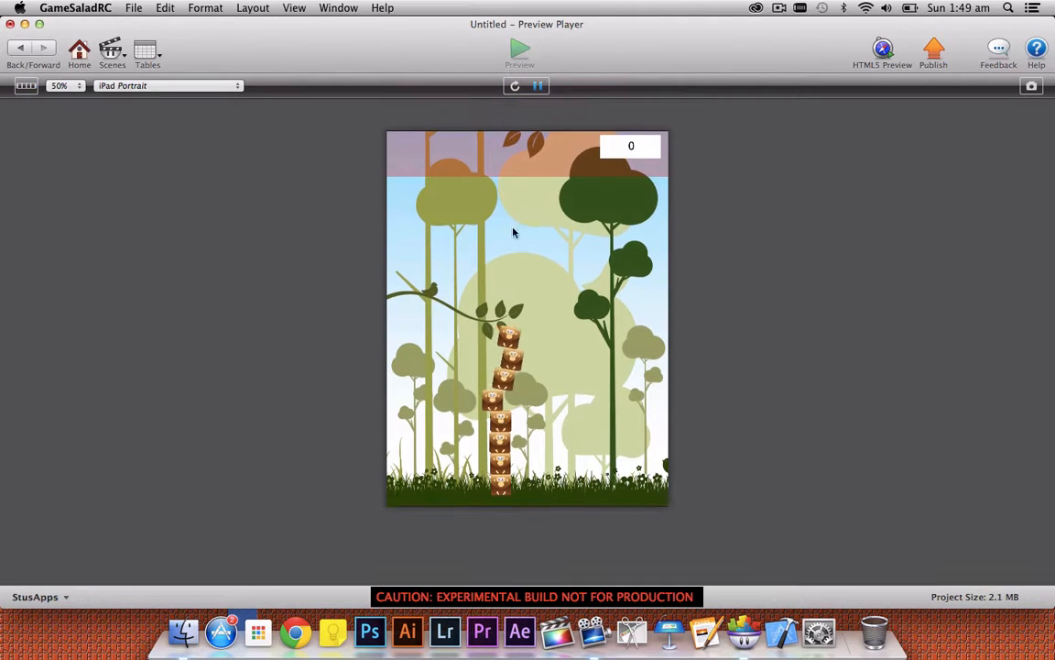
pyautogui.click(503, 345)
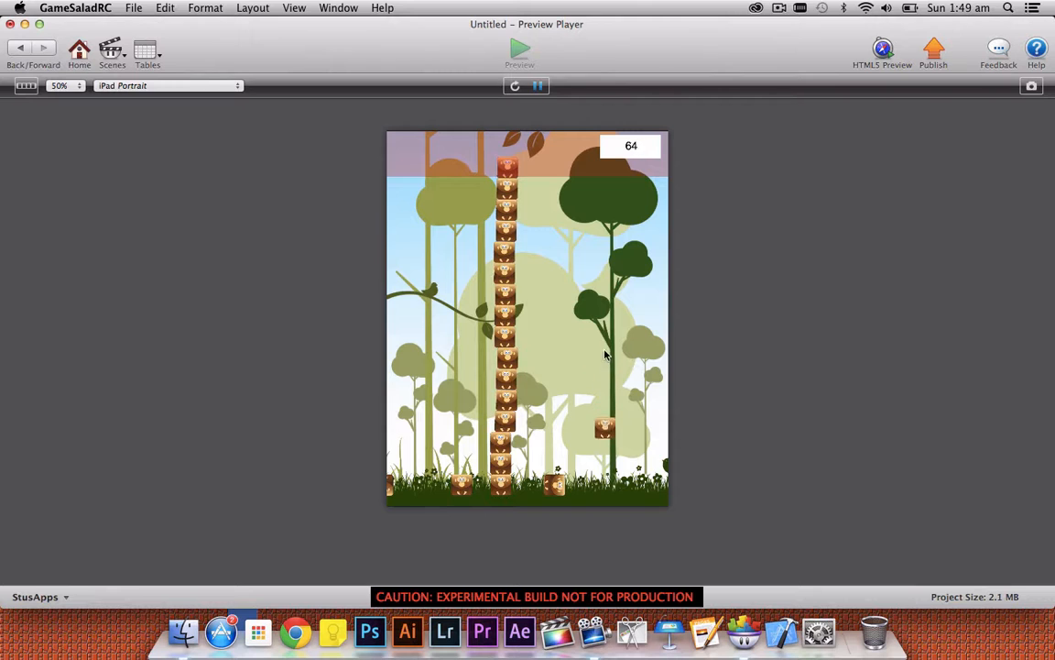
# Build a second tower of monkey blocks beside the first in the preview, reaching the red area, then leave the preview.
pyautogui.click(604, 361)
pyautogui.click(605, 341)
pyautogui.click(605, 316)
pyautogui.click(604, 307)
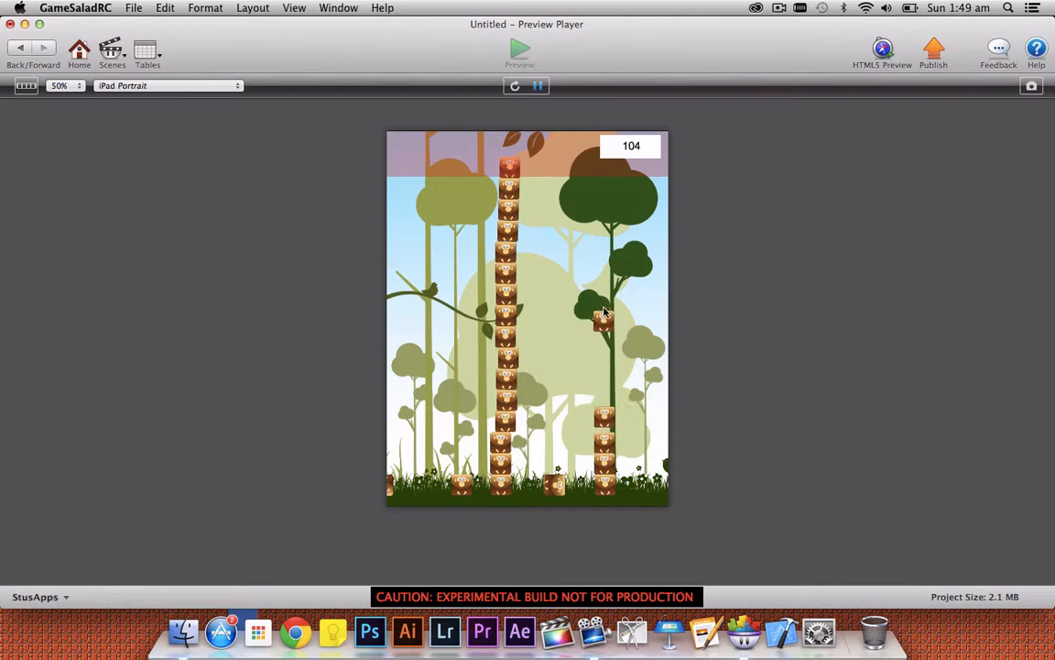
pyautogui.click(605, 293)
pyautogui.click(605, 279)
pyautogui.click(605, 266)
pyautogui.click(605, 252)
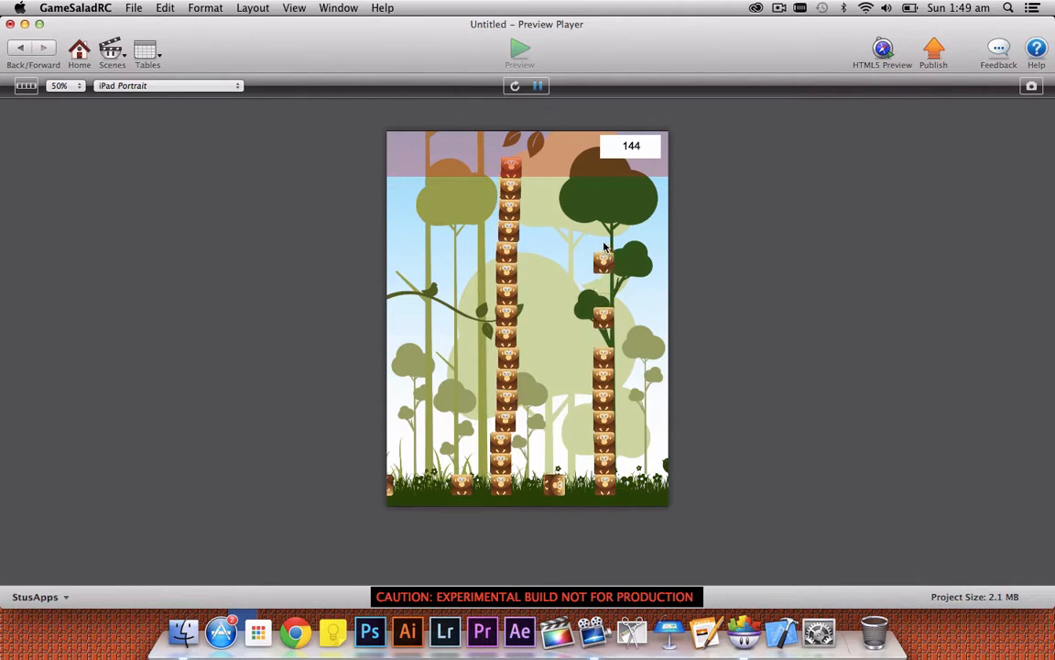
pyautogui.click(604, 238)
pyautogui.click(604, 224)
pyautogui.click(604, 211)
pyautogui.click(603, 211)
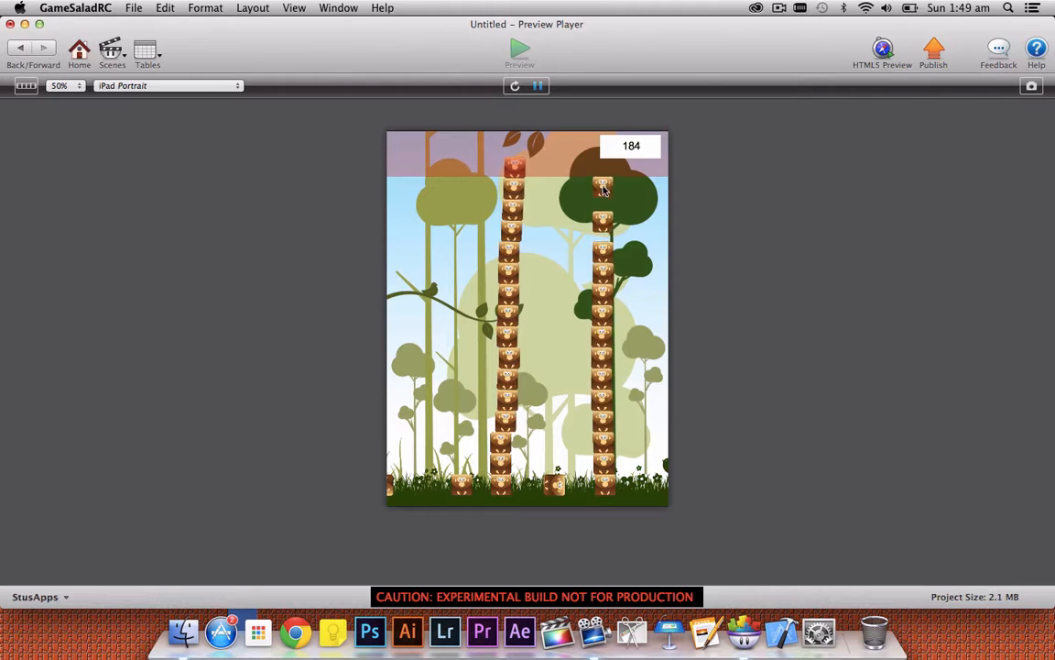
pyautogui.click(609, 238)
pyautogui.click(618, 265)
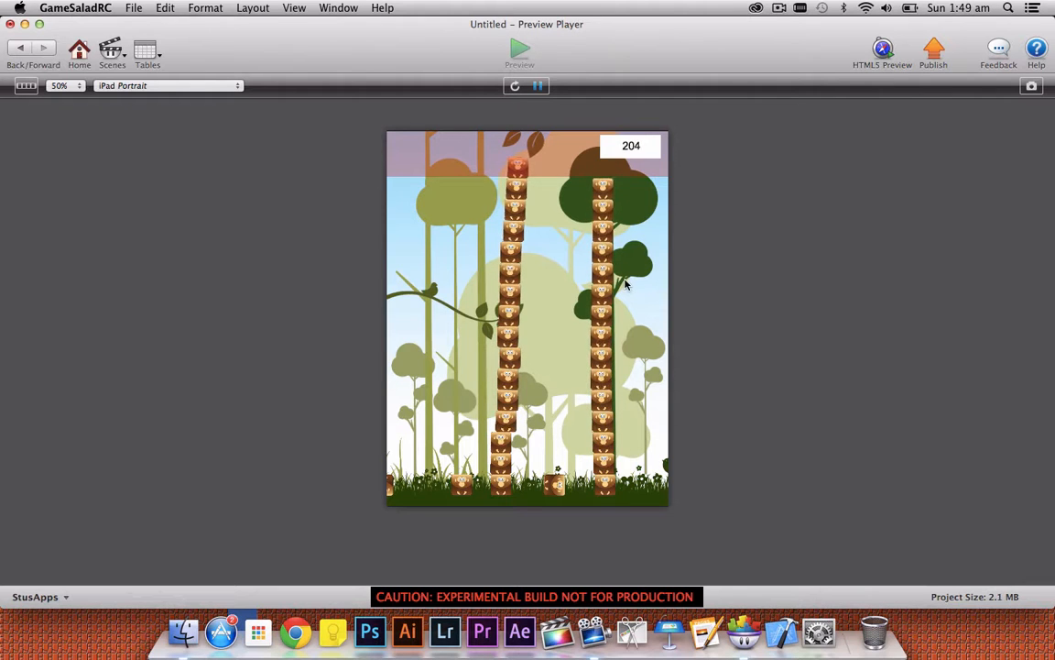
pyautogui.click(606, 187)
pyautogui.click(622, 211)
pyautogui.click(639, 259)
pyautogui.click(644, 267)
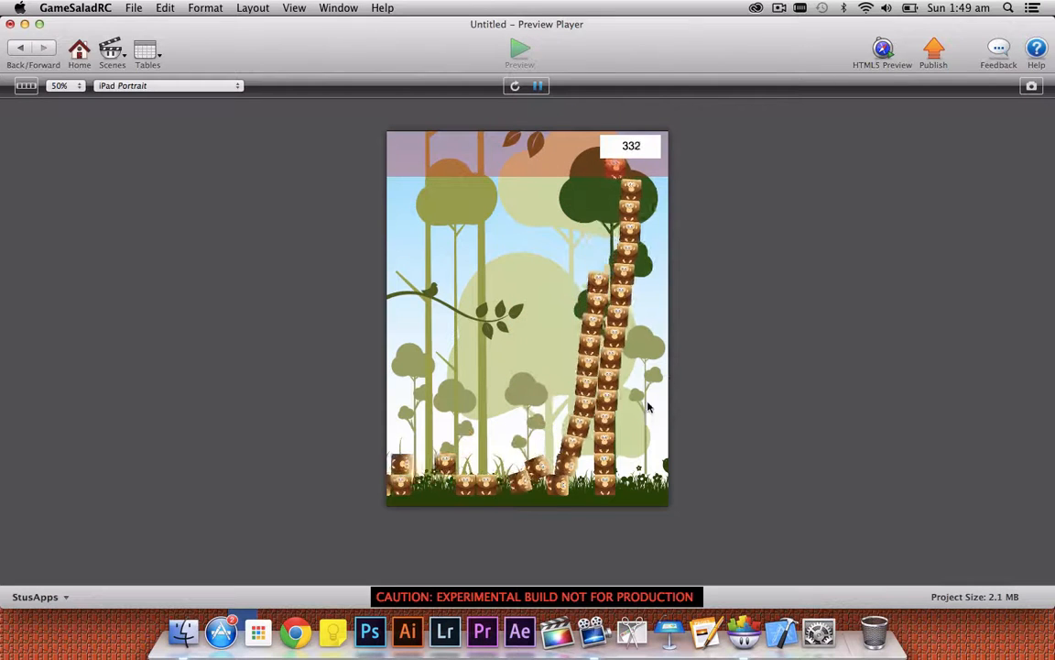
pyautogui.click(24, 47)
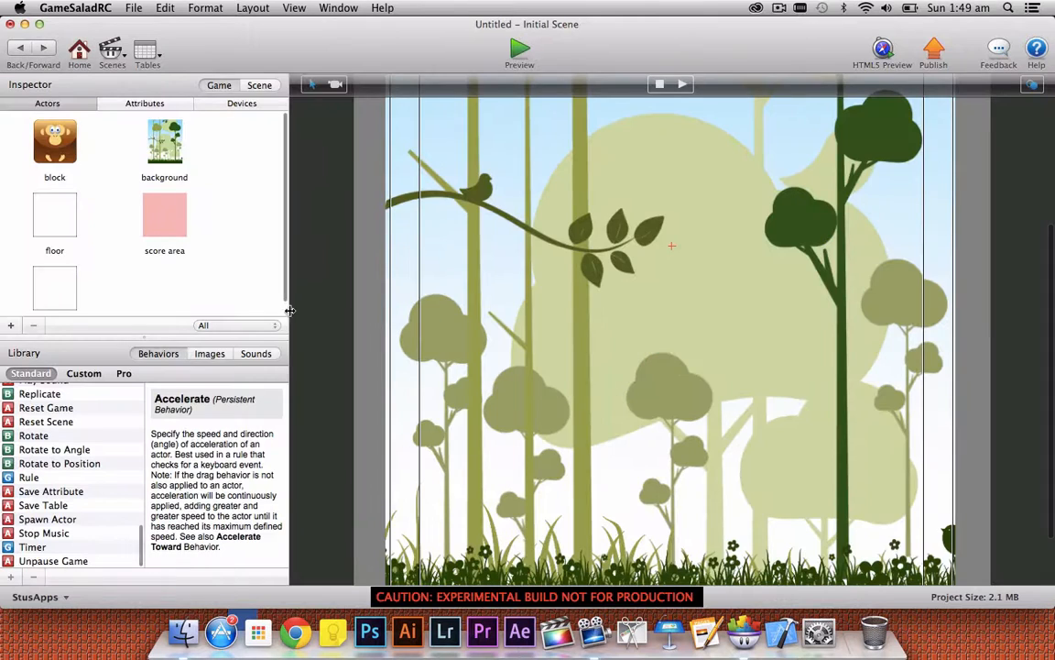
# Set the block actor's width and height to 100.
pyautogui.doubleClick(55, 139)
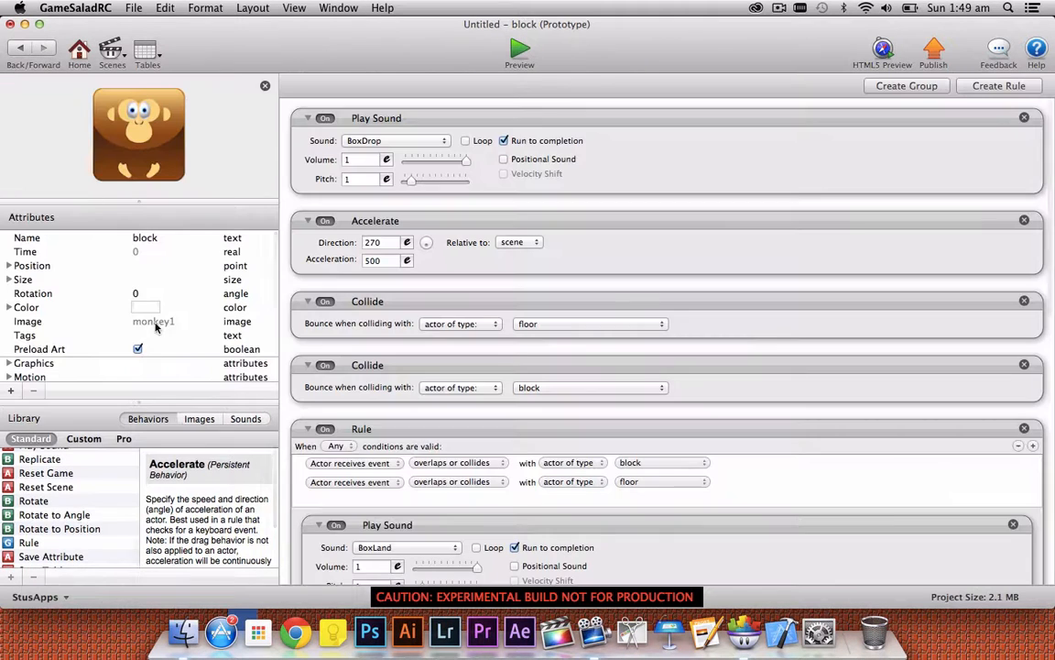
pyautogui.click(8, 279)
pyautogui.click(138, 293)
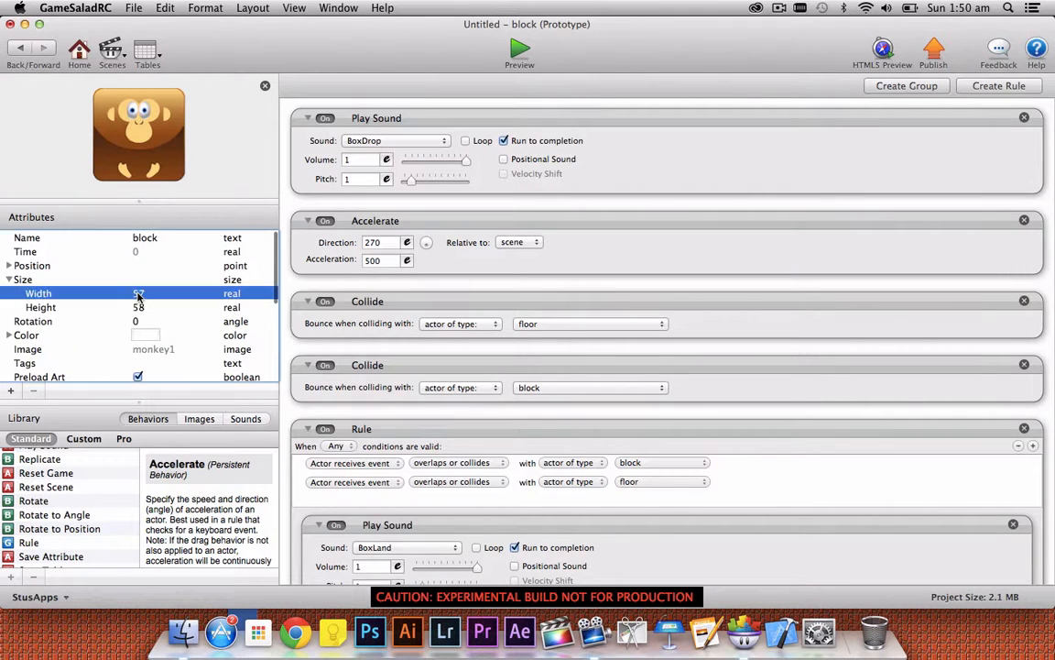
pyautogui.click(138, 293)
pyautogui.write('1')
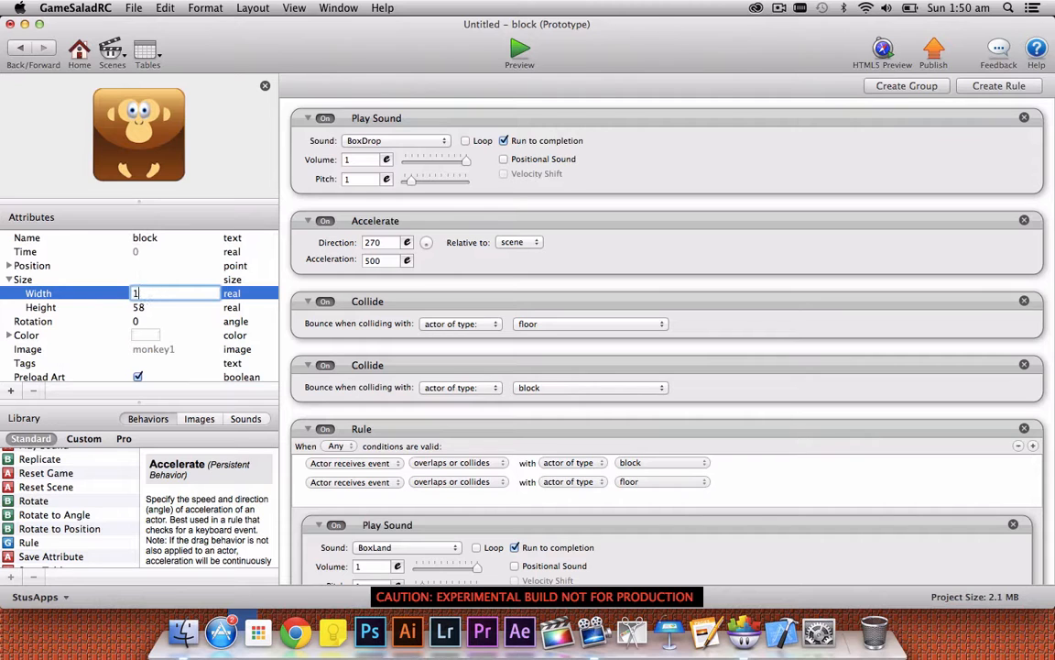
pyautogui.write('00')
pyautogui.press('Tab')
pyautogui.press('Tab')
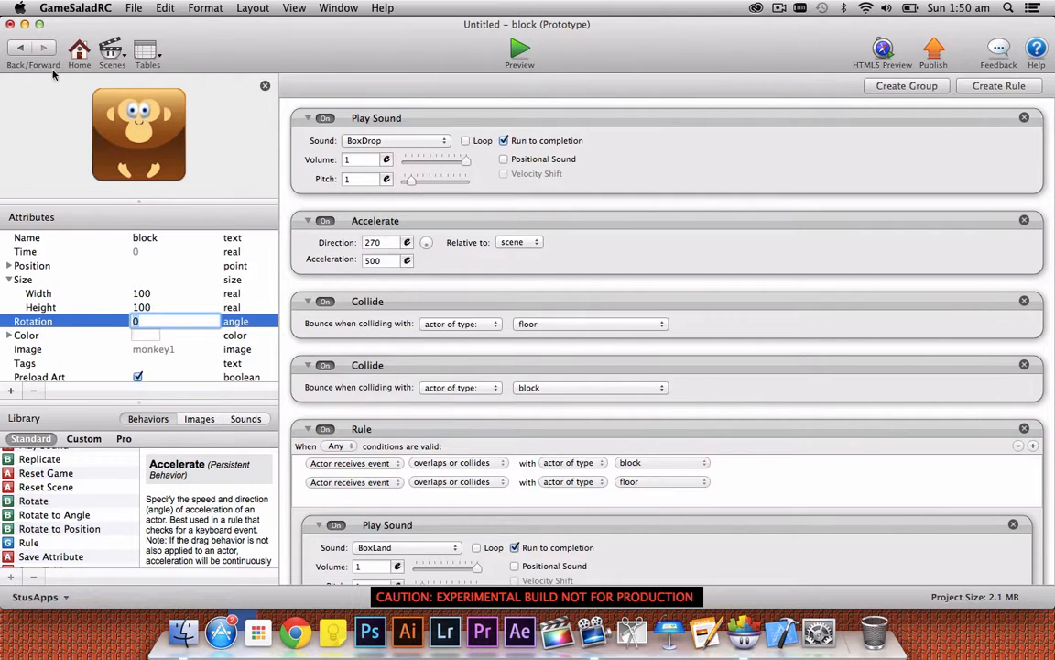
# Preview the game and stack the enlarged monkey blocks up to the red score area.
pyautogui.click(22, 50)
pyautogui.press('super+Return')
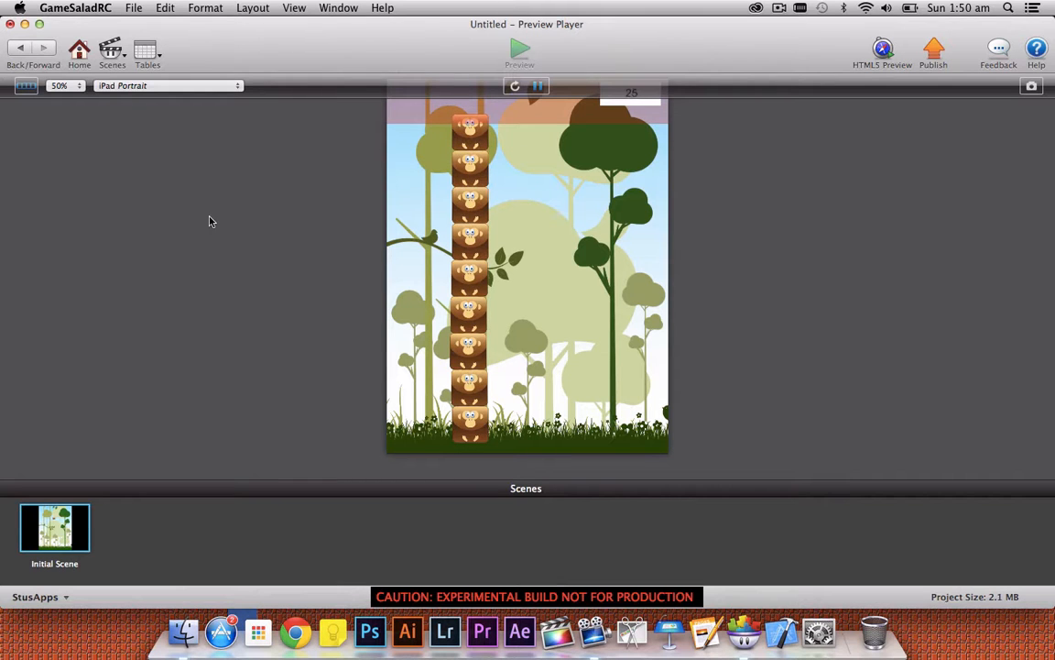
pyautogui.click(22, 47)
# Set the block actor's width and height to 50.
pyautogui.click(53, 139)
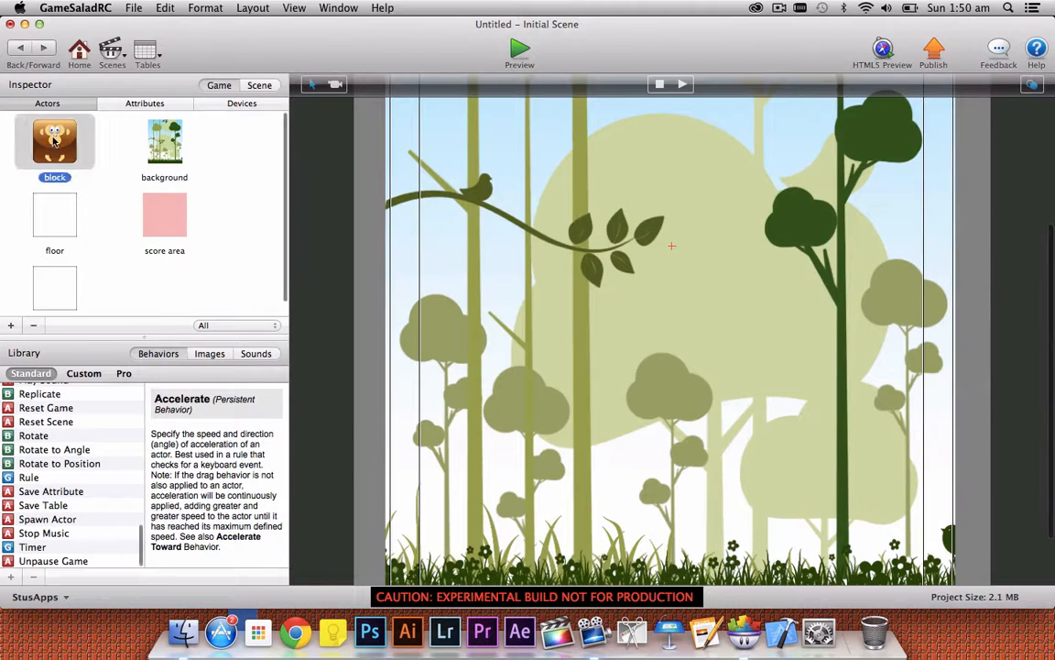
pyautogui.doubleClick(53, 139)
pyautogui.doubleClick(146, 293)
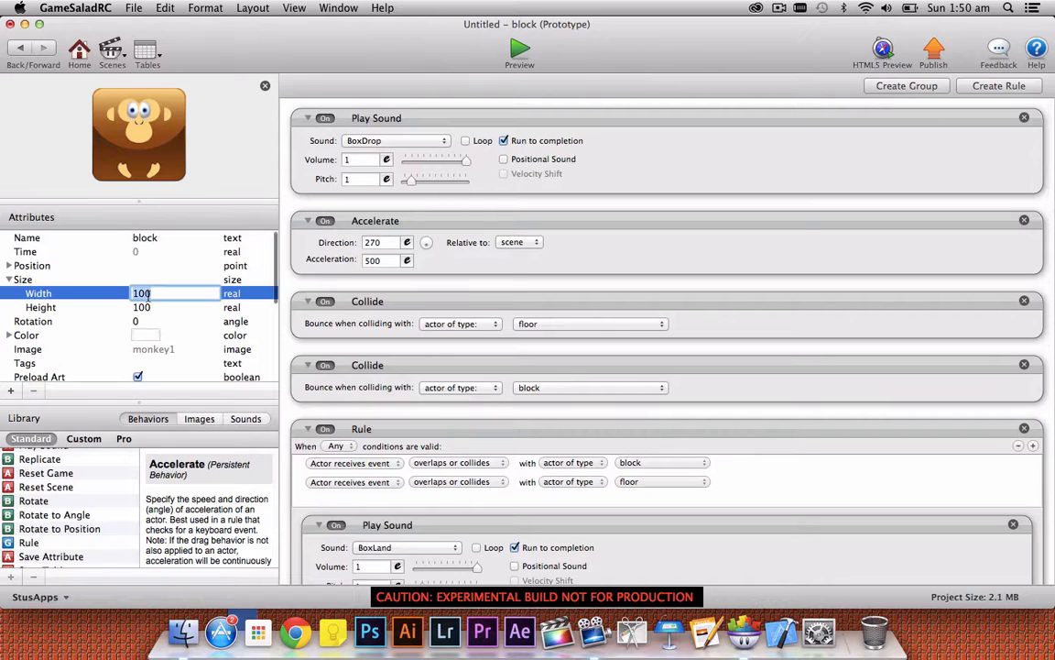
pyautogui.write('50')
pyautogui.press('Tab')
pyautogui.write('50')
pyautogui.press('Tab')
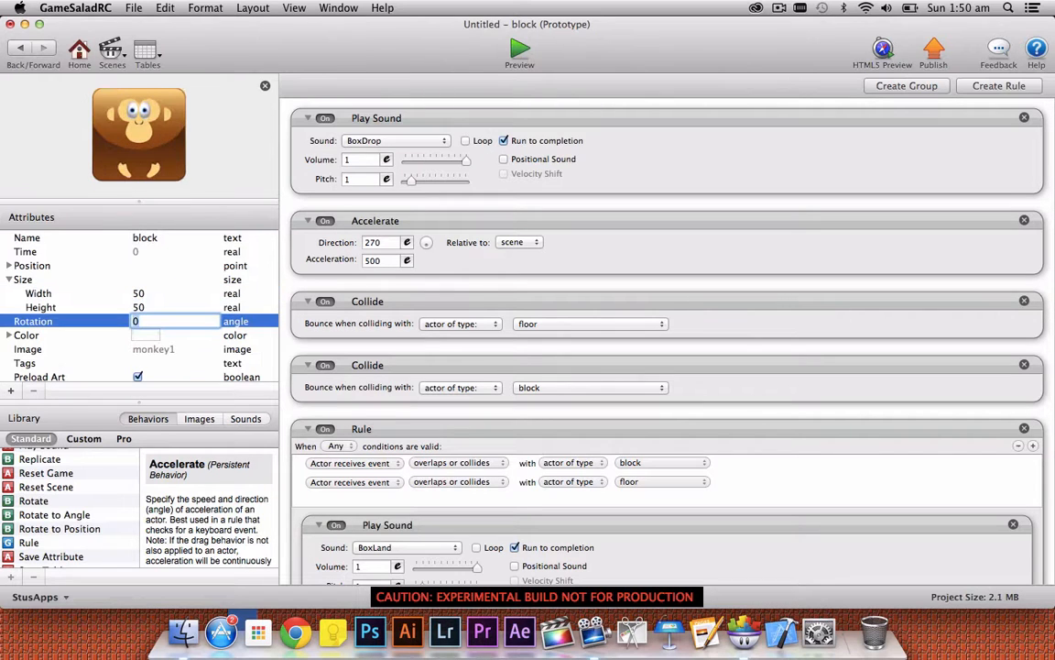
# Preview the game and stack the smaller monkey blocks in a single tower up to the red score area.
pyautogui.click(27, 53)
pyautogui.press('super+Return')
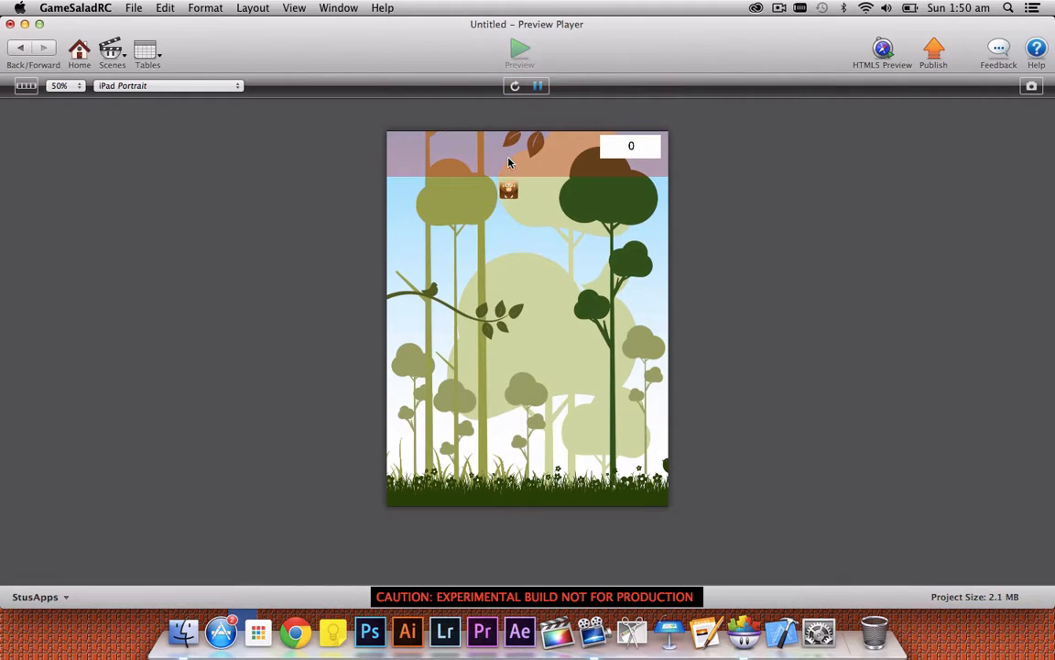
pyautogui.click(508, 162)
pyautogui.click(508, 163)
pyautogui.click(509, 162)
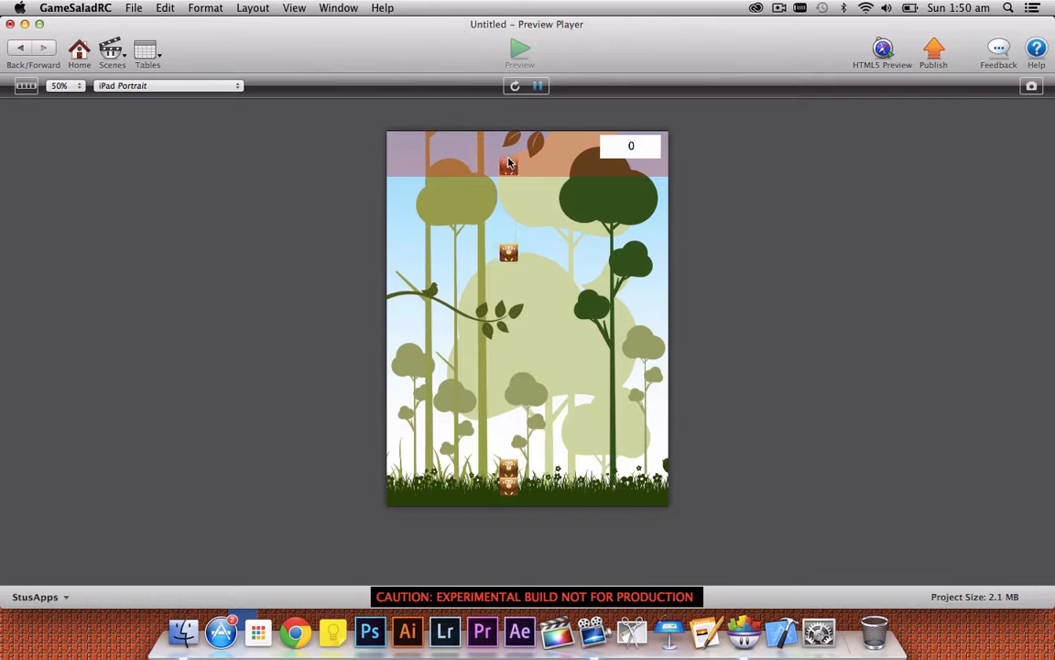
pyautogui.click(509, 163)
pyautogui.click(509, 162)
pyautogui.click(509, 162)
pyautogui.click(510, 162)
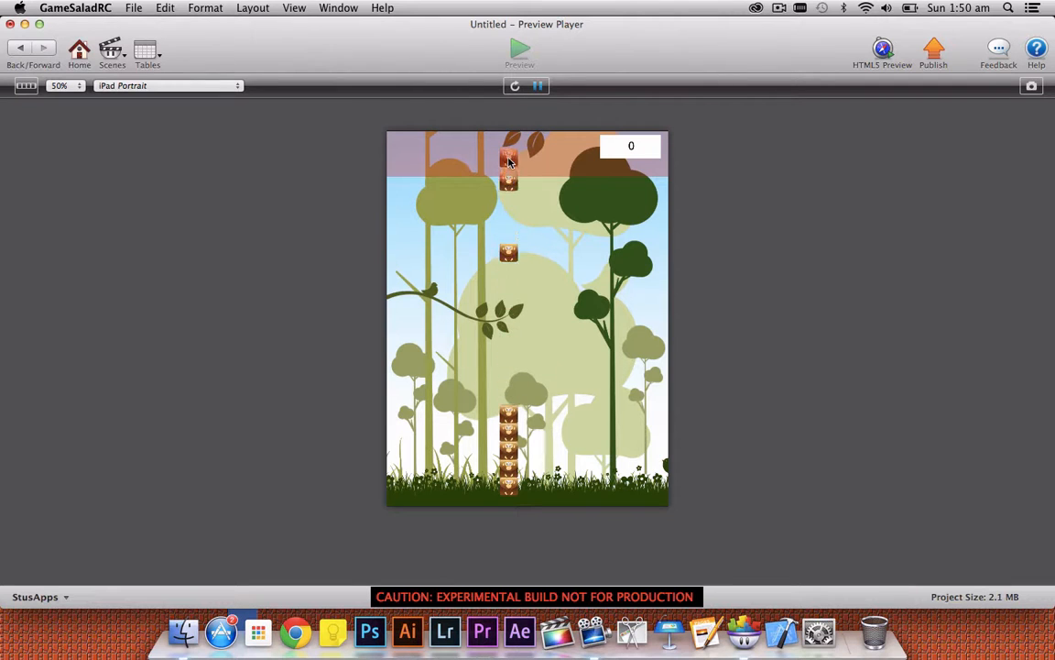
pyautogui.click(510, 162)
pyautogui.click(510, 162)
pyautogui.click(510, 162)
pyautogui.click(510, 163)
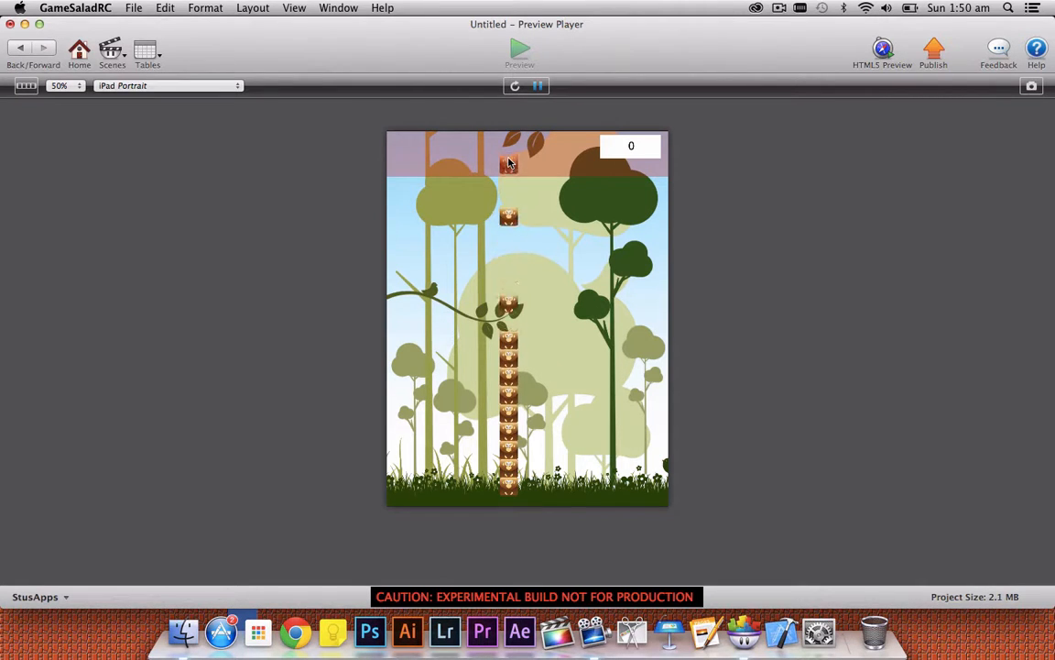
pyautogui.click(510, 163)
pyautogui.click(510, 162)
pyautogui.click(510, 163)
pyautogui.click(511, 163)
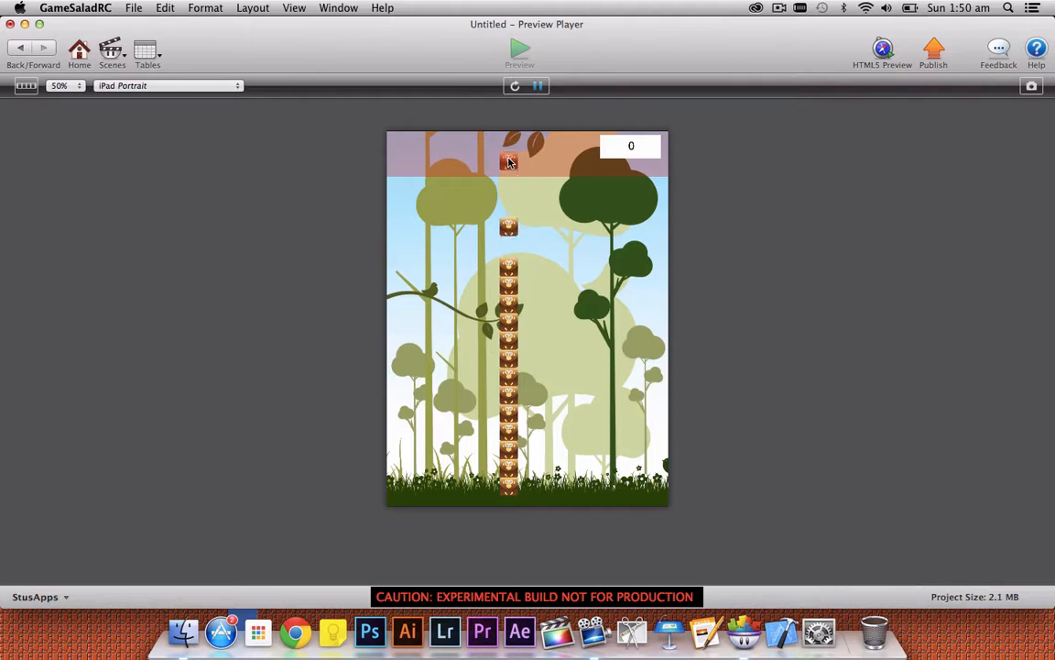
pyautogui.click(510, 162)
pyautogui.click(511, 162)
pyautogui.click(511, 163)
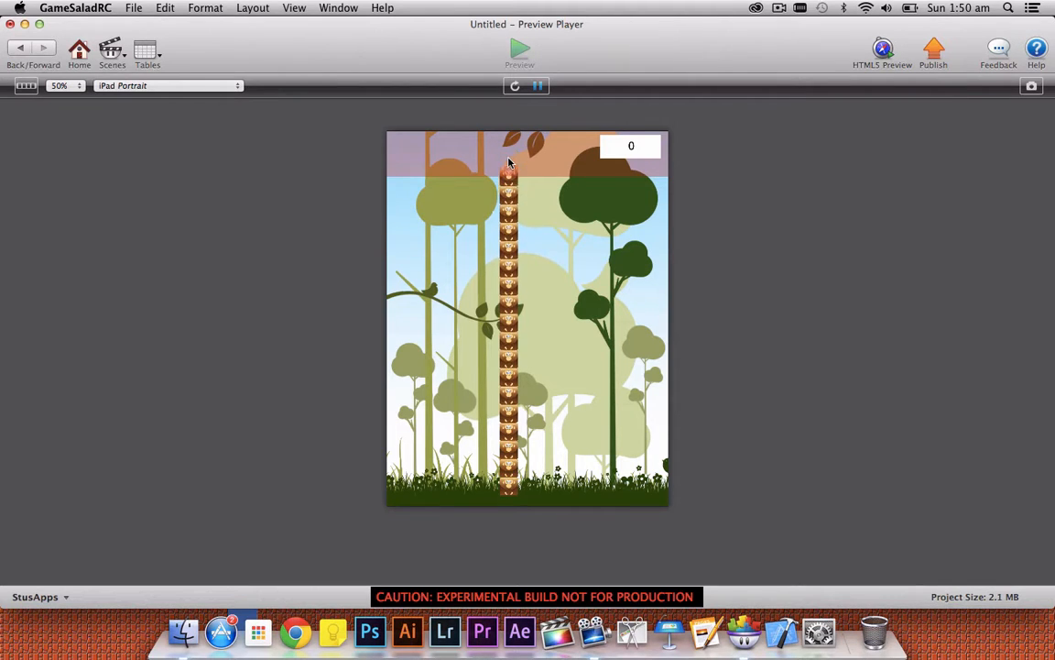
pyautogui.click(20, 47)
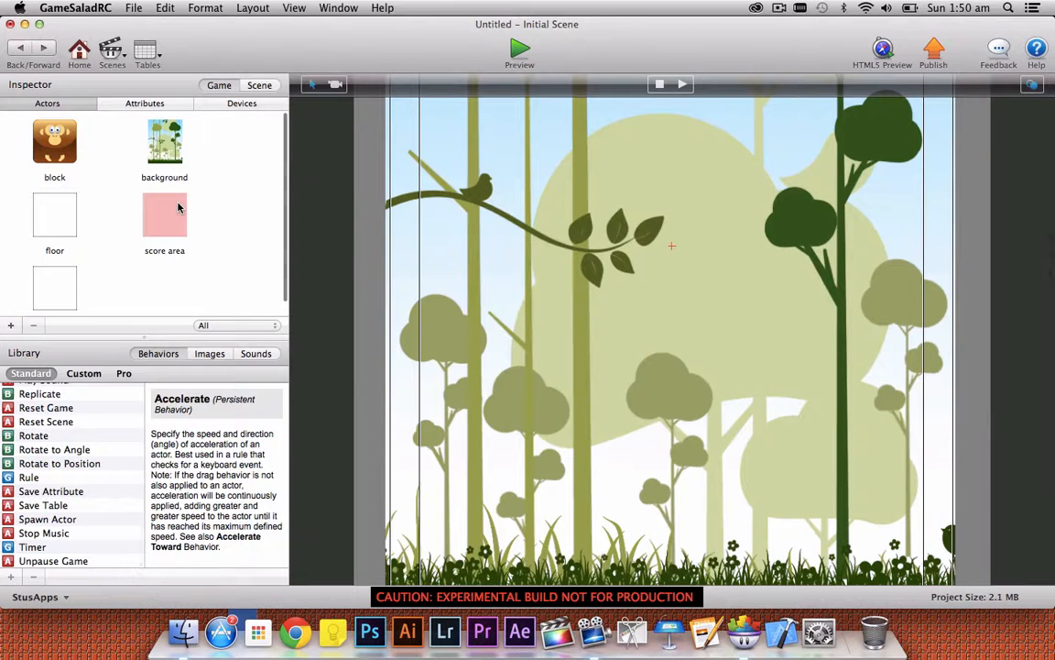
# Make the score actor's background color fully transparent.
pyautogui.scroll(-1, 110, 238)
pyautogui.doubleClick(53, 246)
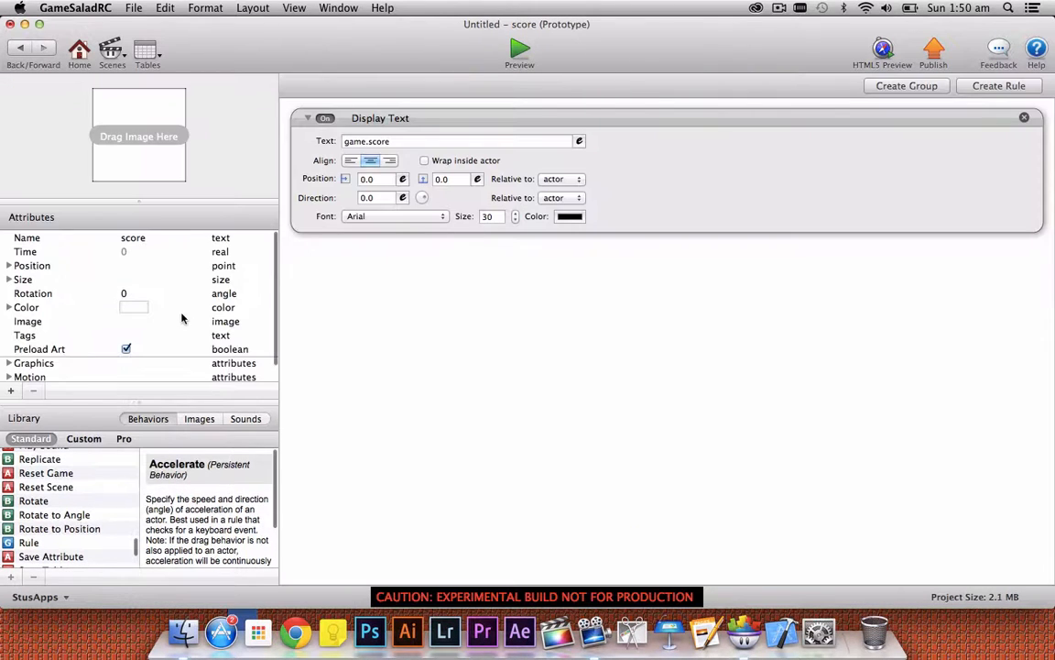
pyautogui.click(133, 307)
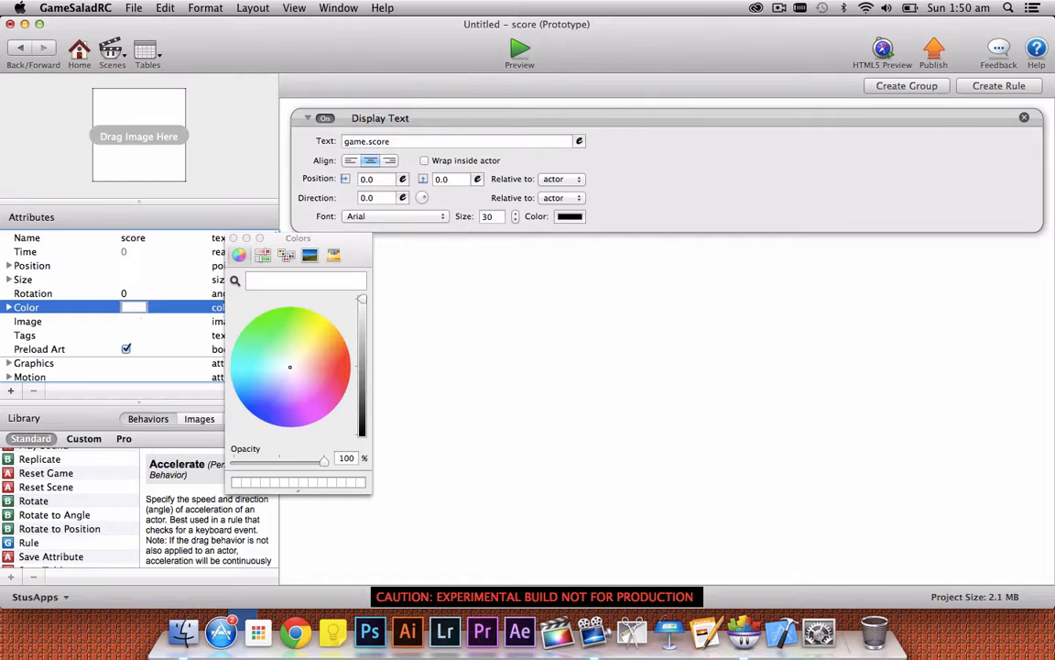
pyautogui.moveTo(323, 466); pyautogui.dragTo(232, 460)
pyautogui.click(233, 237)
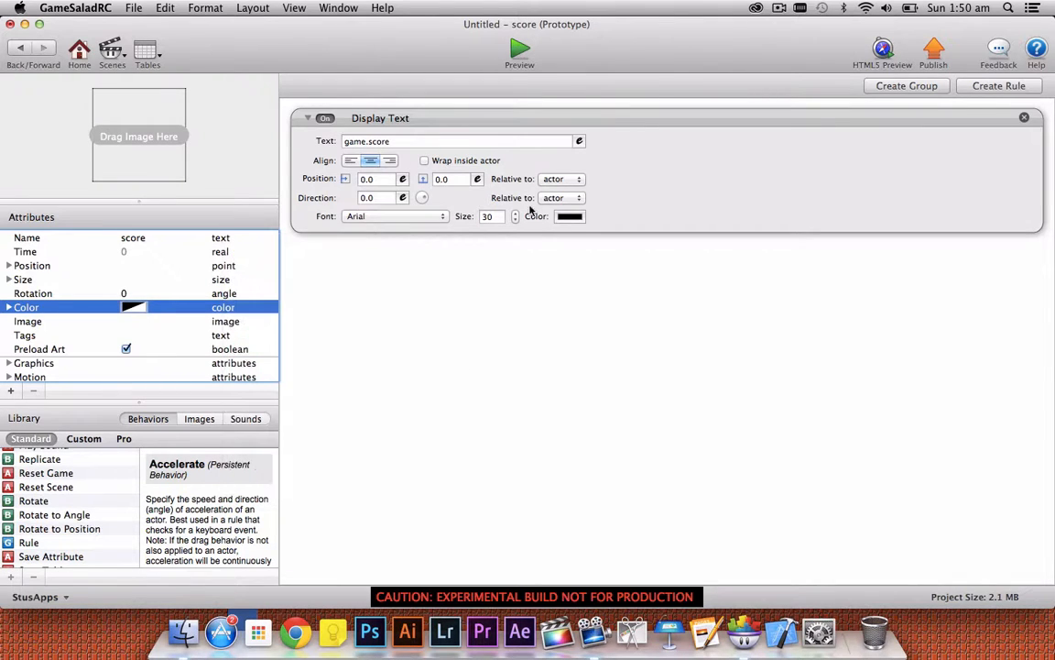
# Change the score actor's displayed text to white and its font to Futura.
pyautogui.click(572, 219)
pyautogui.moveTo(367, 334); pyautogui.dragTo(362, 268)
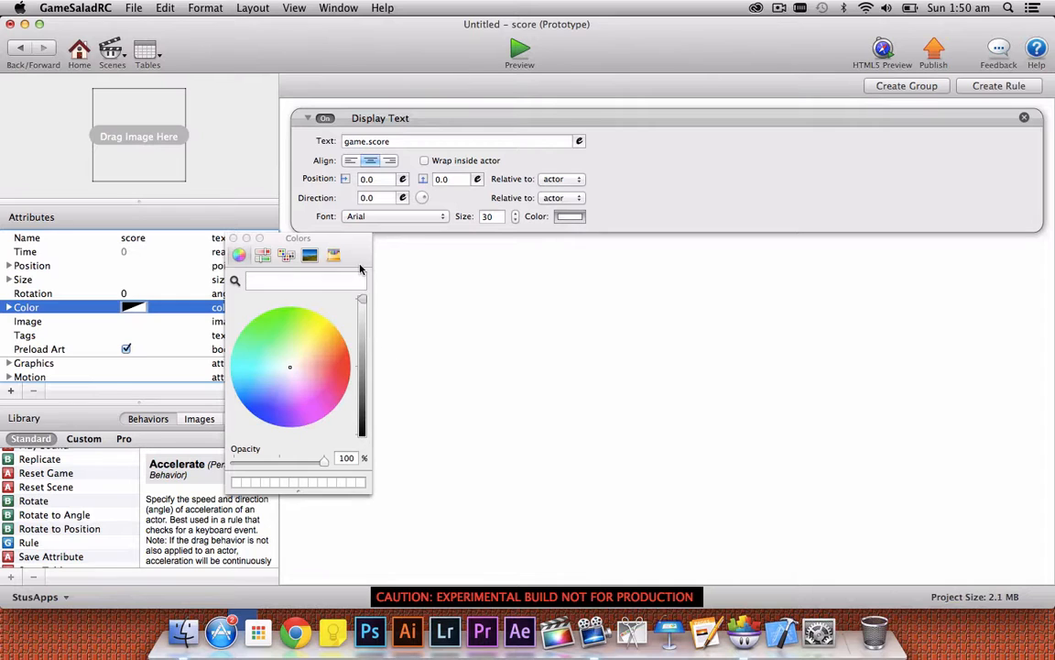
pyautogui.click(403, 217)
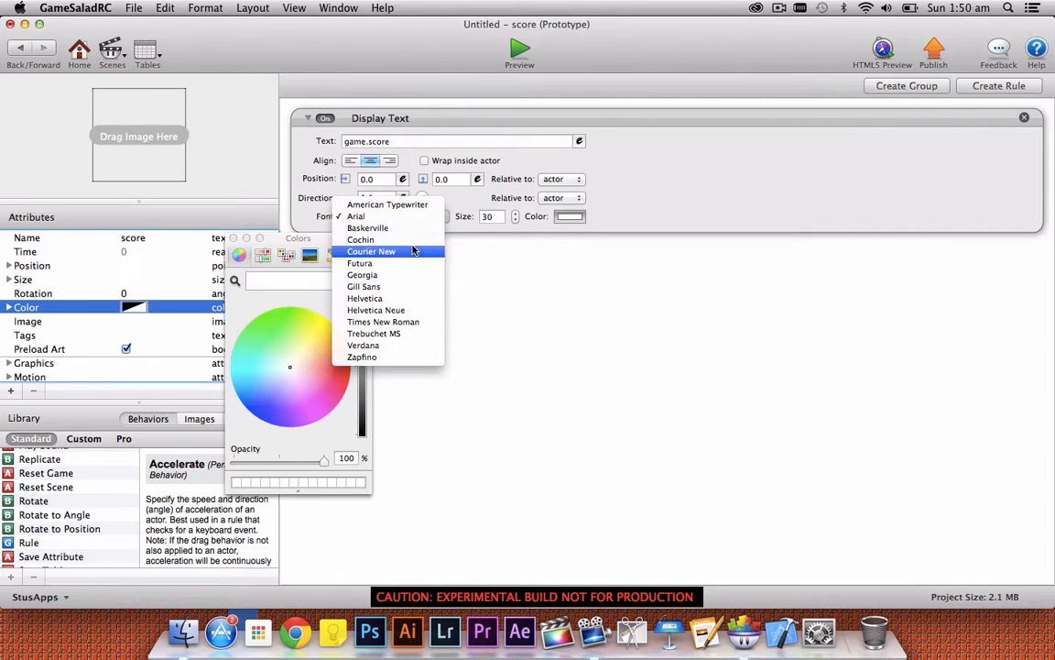
pyautogui.click(404, 264)
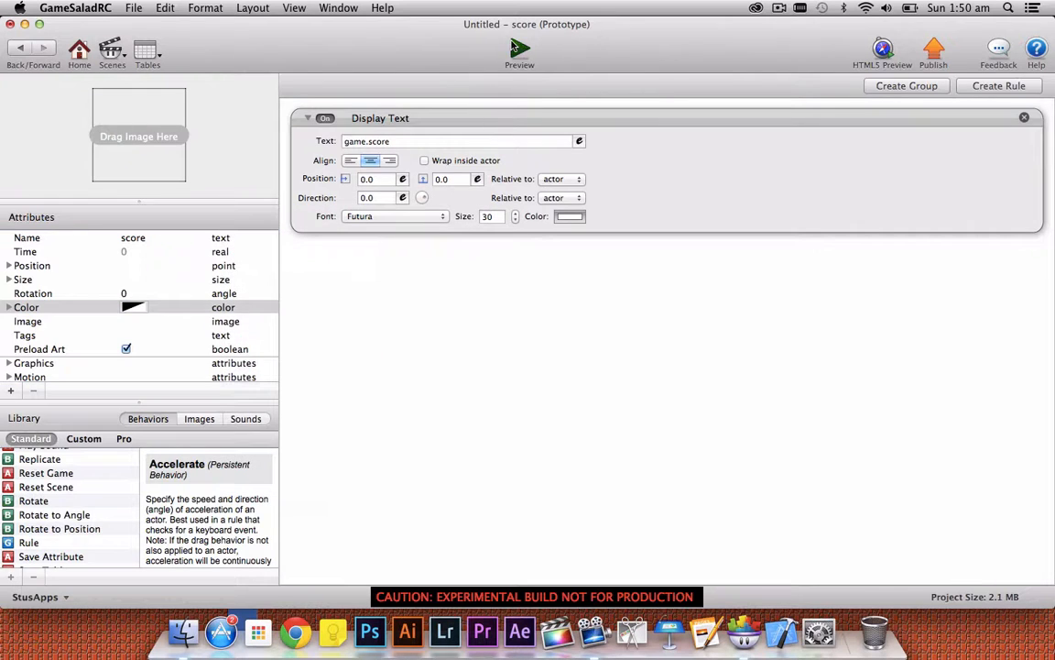
# Preview the game with the scene strip hidden, stack blocks to check the restyled score display, and return to the Initial Scene.
pyautogui.click(519, 50)
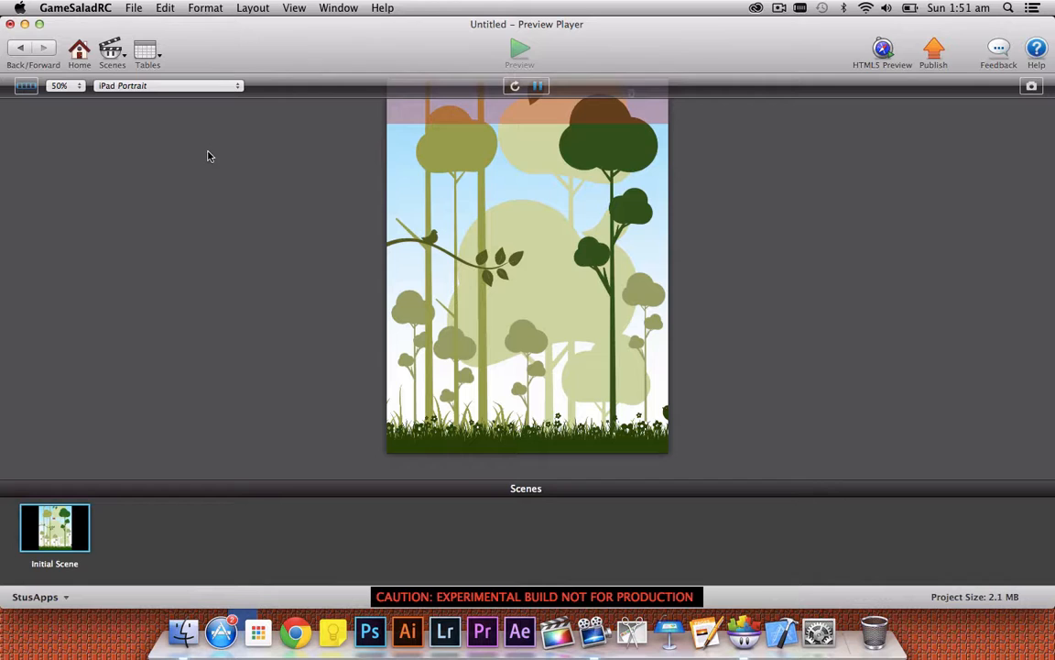
pyautogui.click(24, 85)
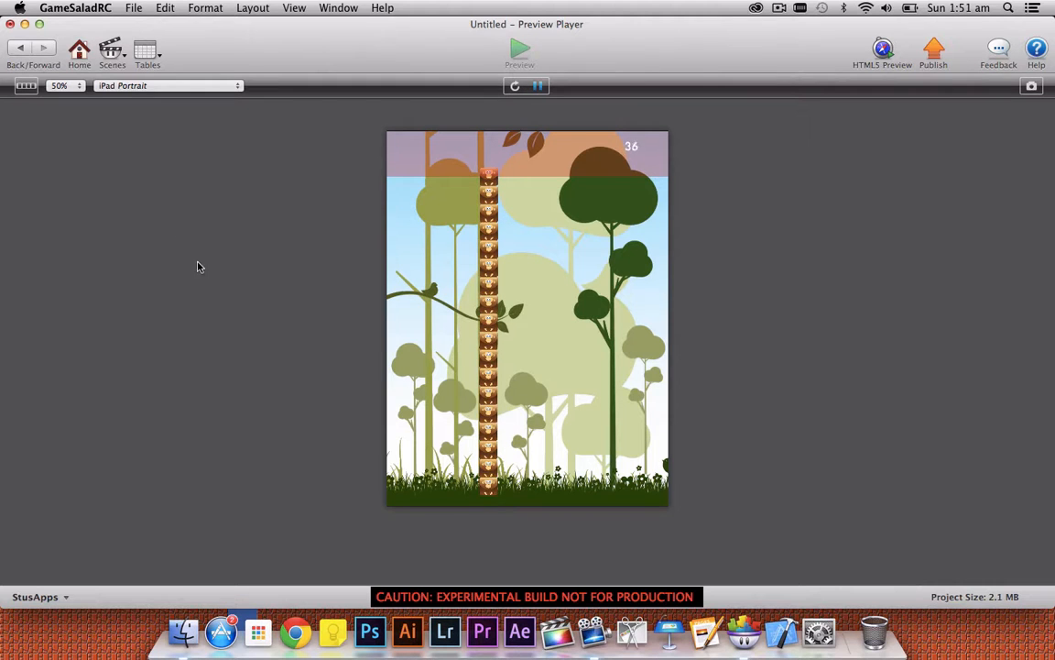
pyautogui.click(20, 48)
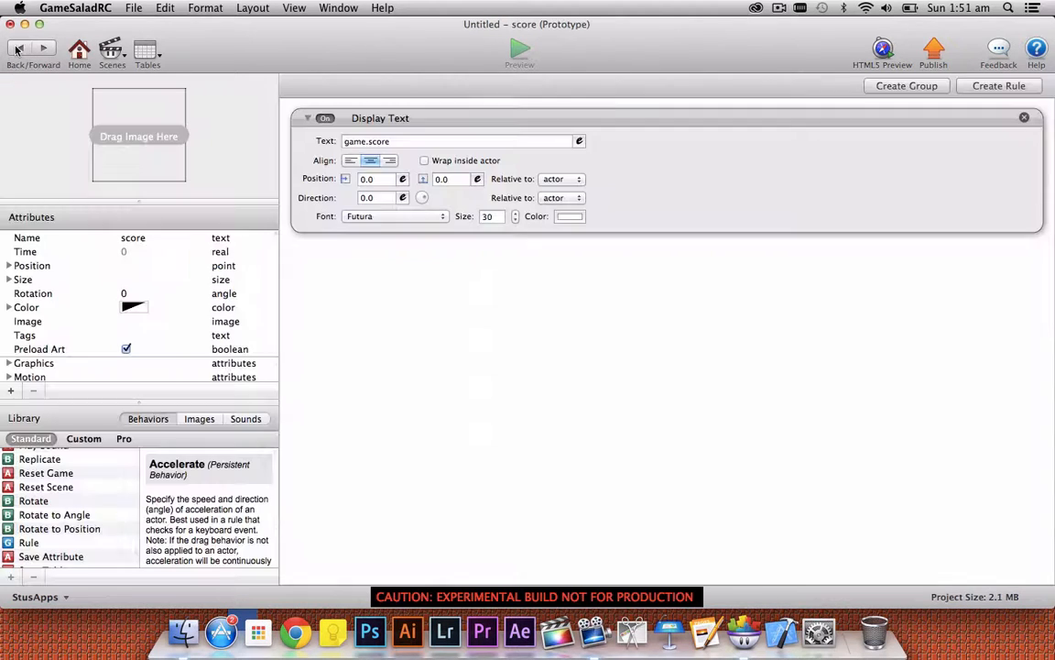
pyautogui.click(20, 47)
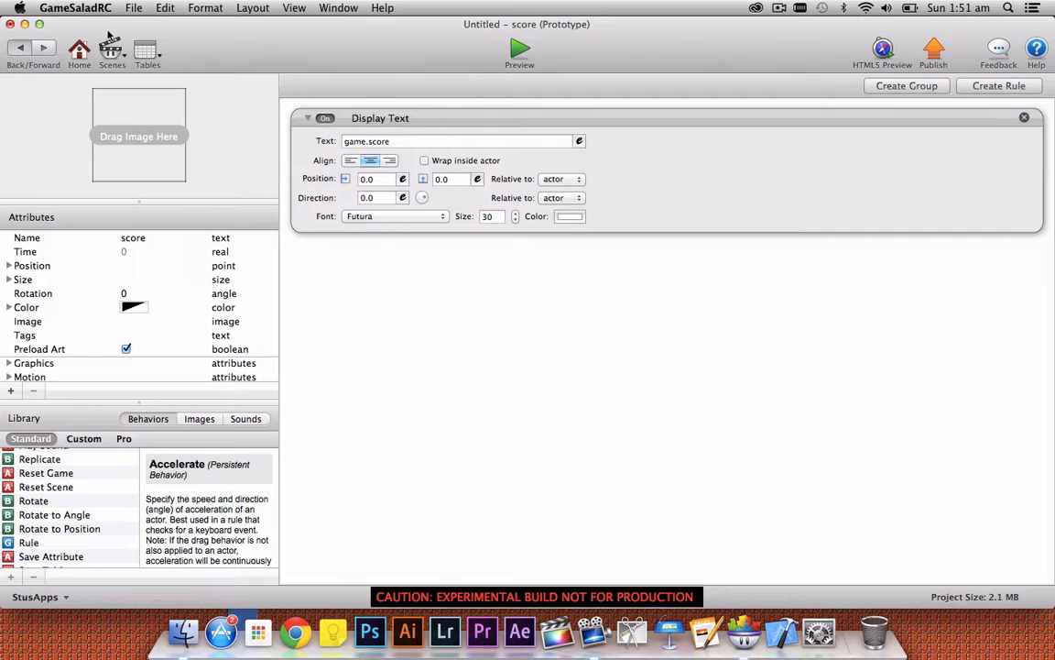
pyautogui.scroll(5, 383, 319)
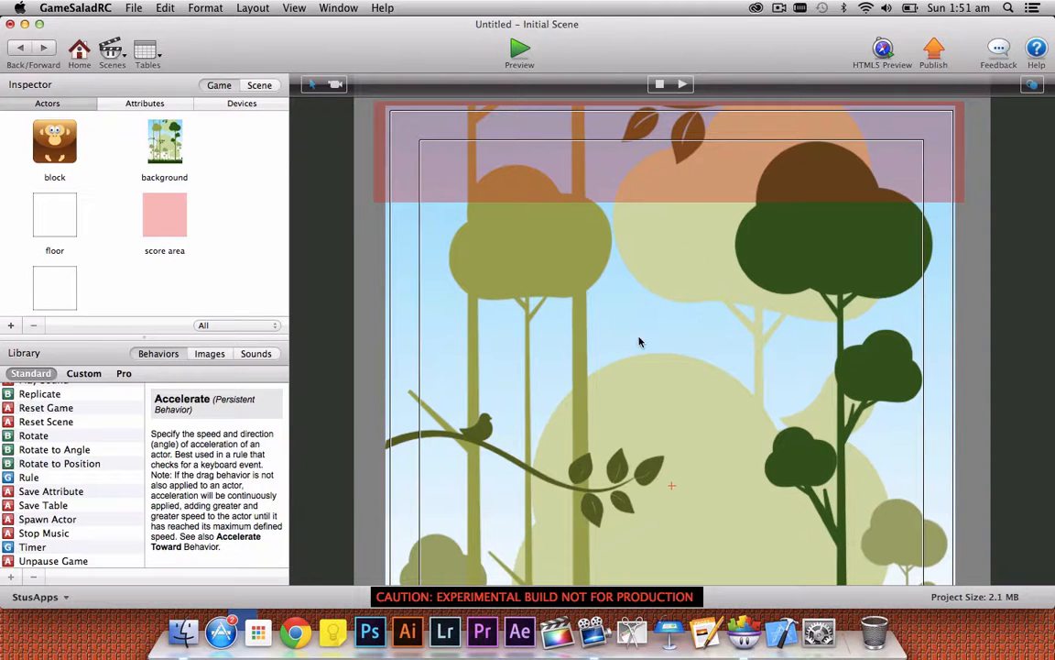
pyautogui.click(779, 7)
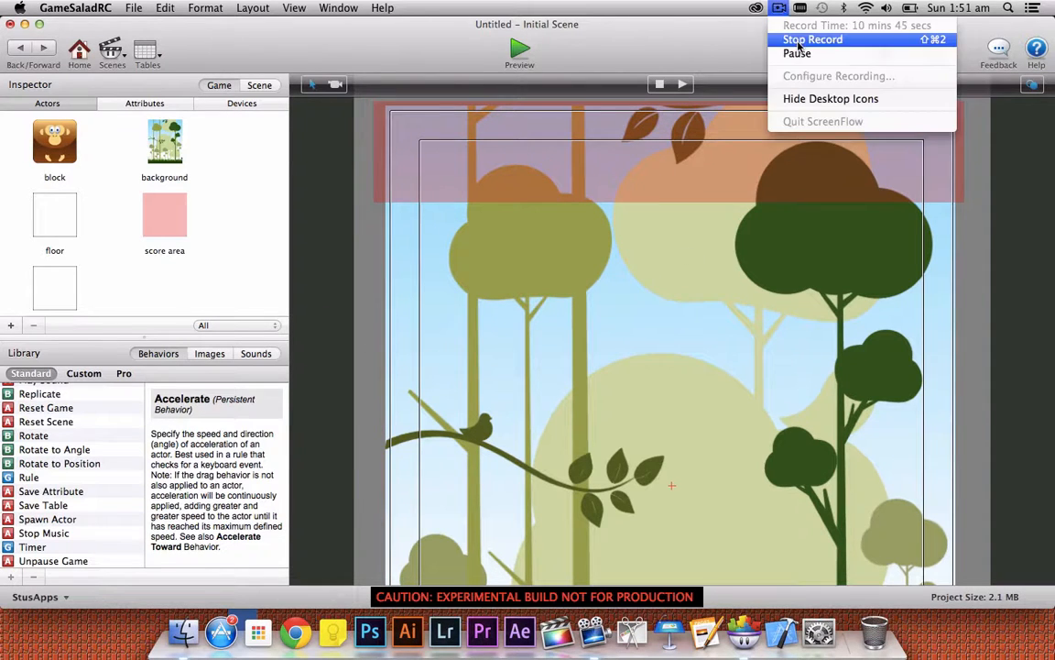